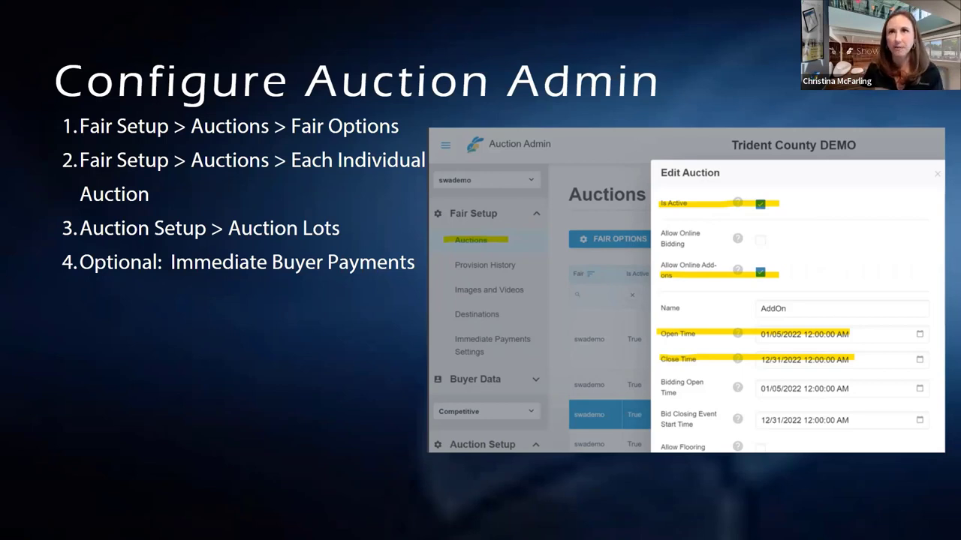
- Leave the Configure Auction Admin slide and bring up the overview of open windows
{"action": "key", "text": "alt+Tab"}
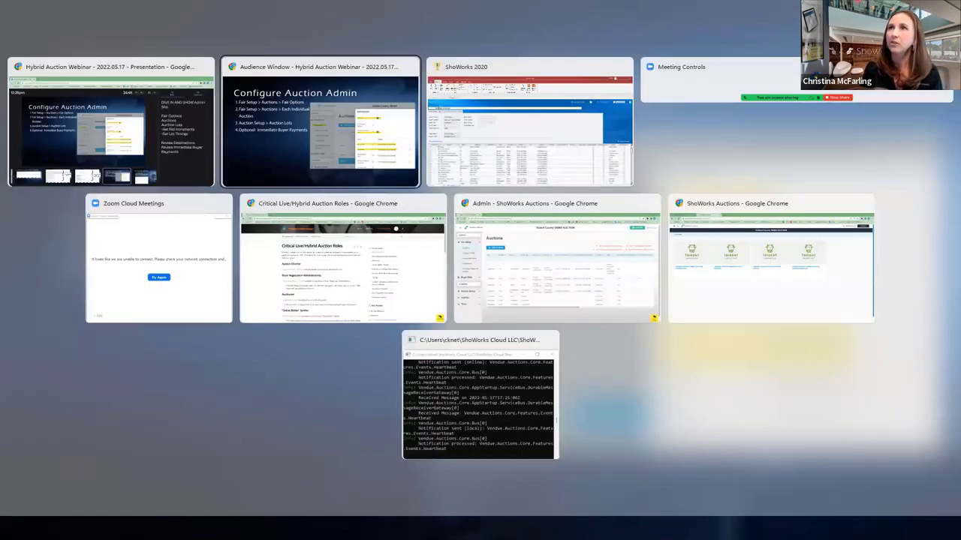
- Switch to the Auction Admin window, view the fair's PayPal info, then edit the Competitive auction
{"action": "key", "text": "alt+Tab"}
{"action": "key", "text": "alt+Tab"}
{"action": "key", "text": "alt+Tab"}
{"action": "key", "text": "alt+Tab"}
{"action": "key", "text": "alt+Tab"}
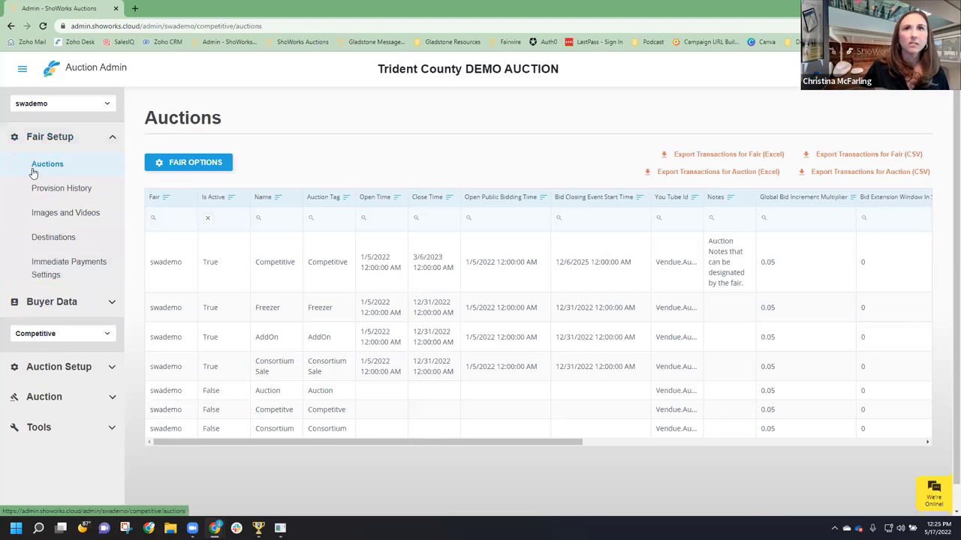
{"action": "left_click", "coordinate": [197, 162]}
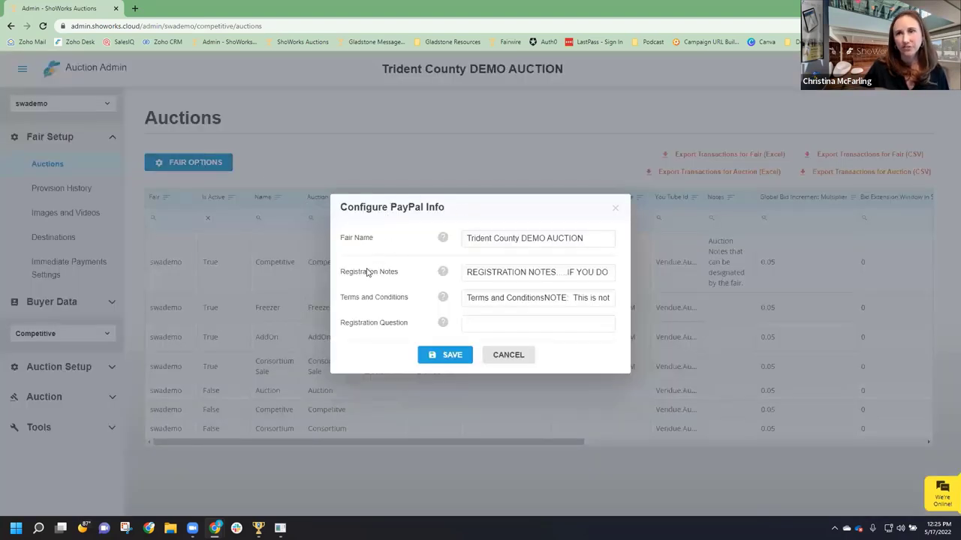
{"action": "left_click", "coordinate": [506, 356]}
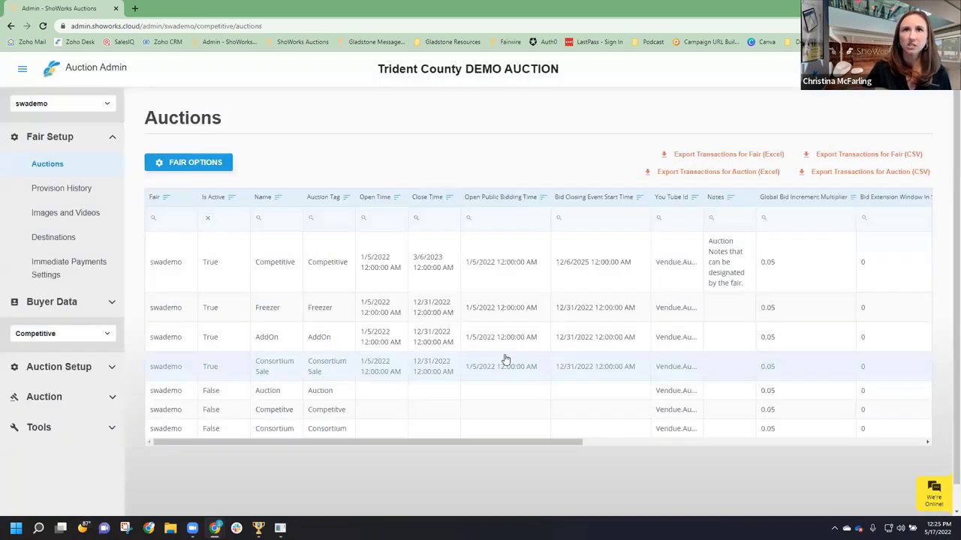
{"action": "double_click", "coordinate": [215, 260]}
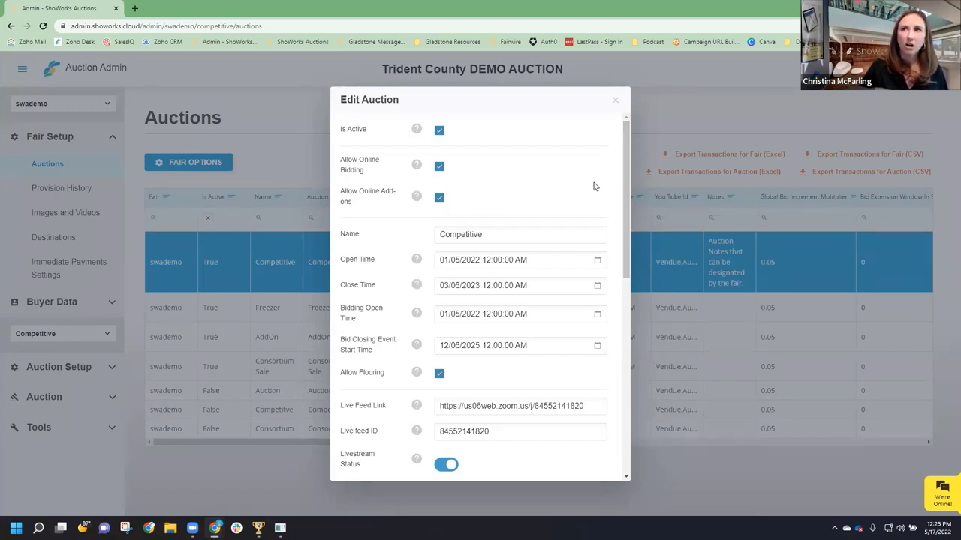
- Check Should Send Winner Notifications for the Competitive auction and save it
{"action": "scroll", "coordinate": [521, 157], "scroll_direction": "down", "scroll_amount": 3}
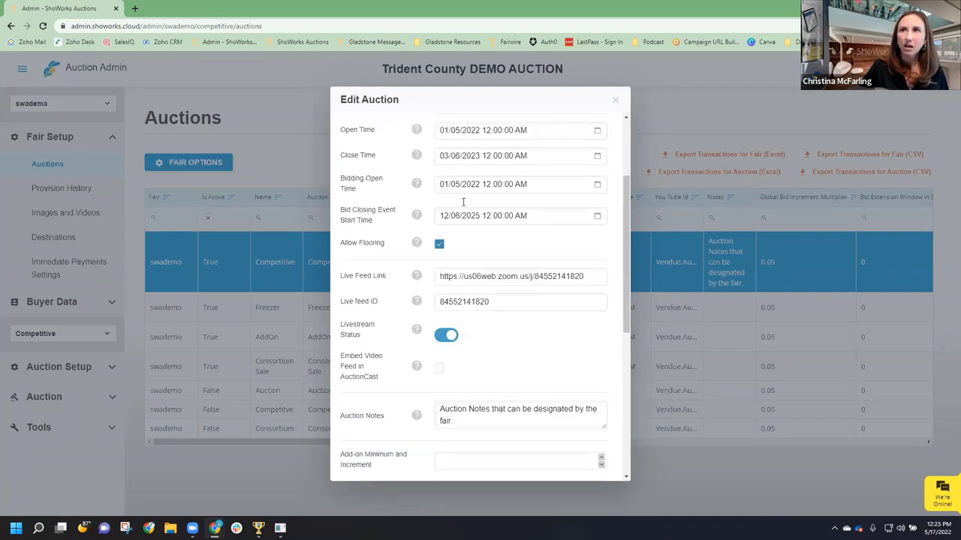
{"action": "scroll", "coordinate": [526, 210], "scroll_direction": "down", "scroll_amount": 3}
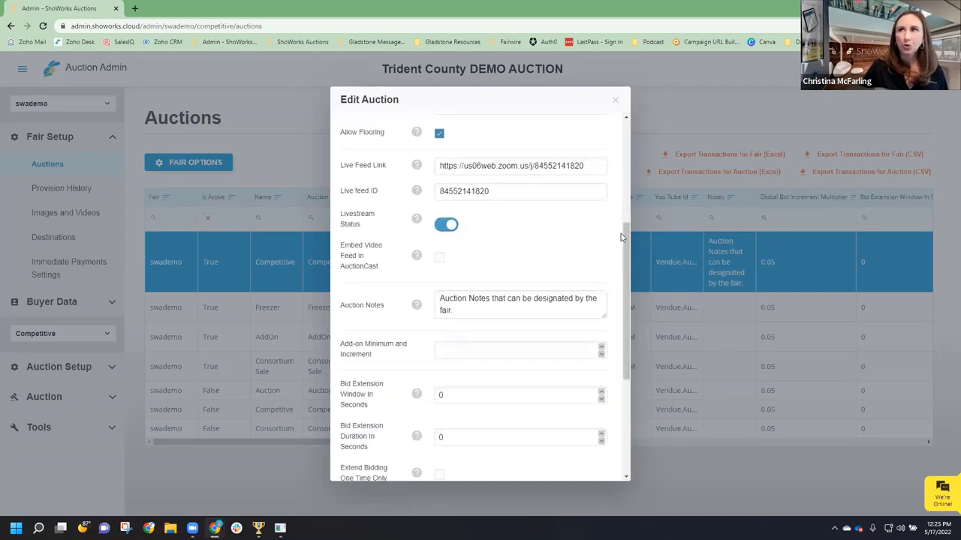
{"action": "left_click_drag", "start_coordinate": [629, 239], "coordinate": [625, 359]}
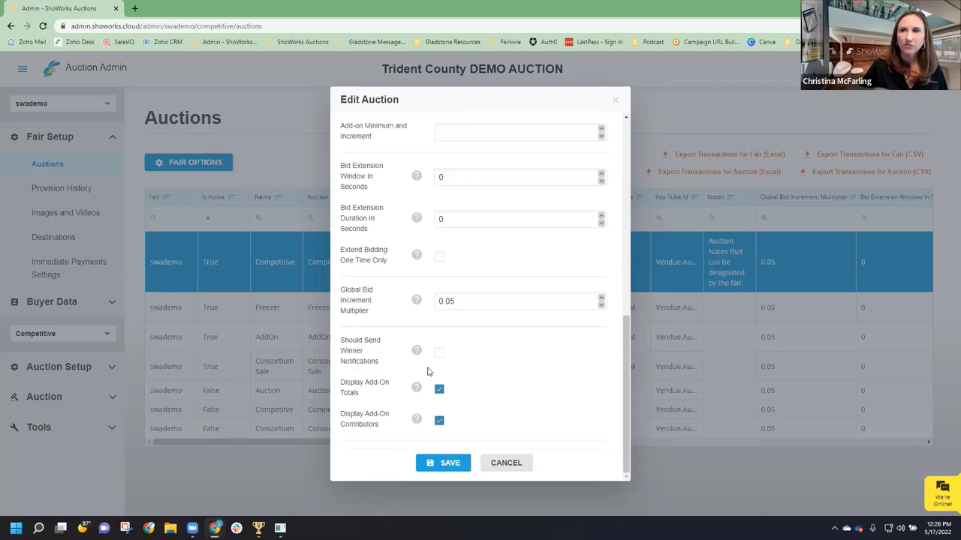
{"action": "left_click", "coordinate": [439, 353]}
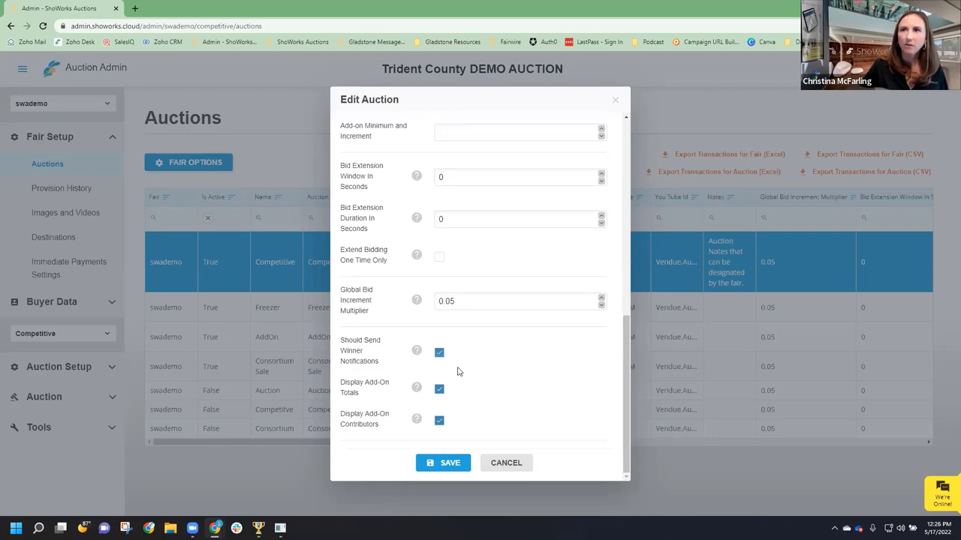
{"action": "left_click", "coordinate": [444, 466]}
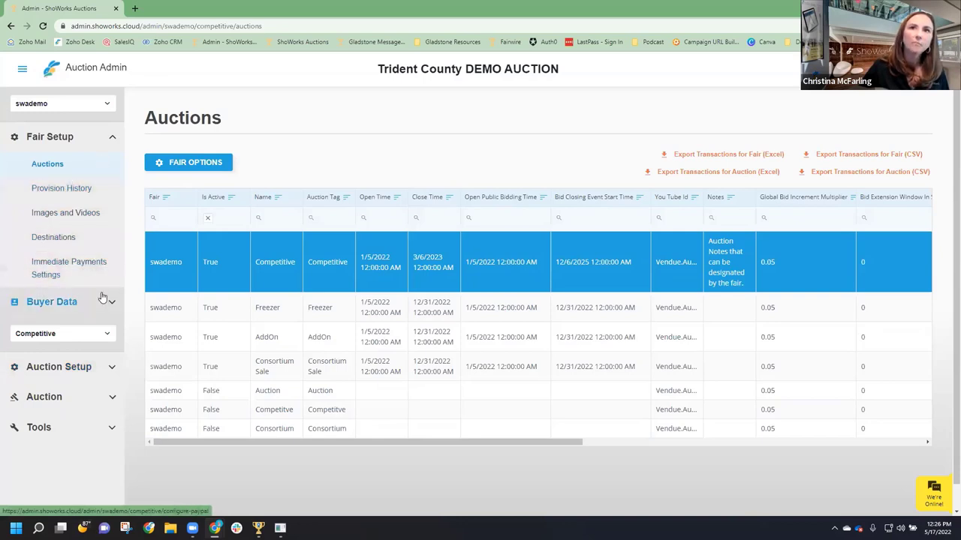
- Collapse Fair Setup and open Auction Entries (Lots) under Auction Setup
{"action": "left_click", "coordinate": [109, 138]}
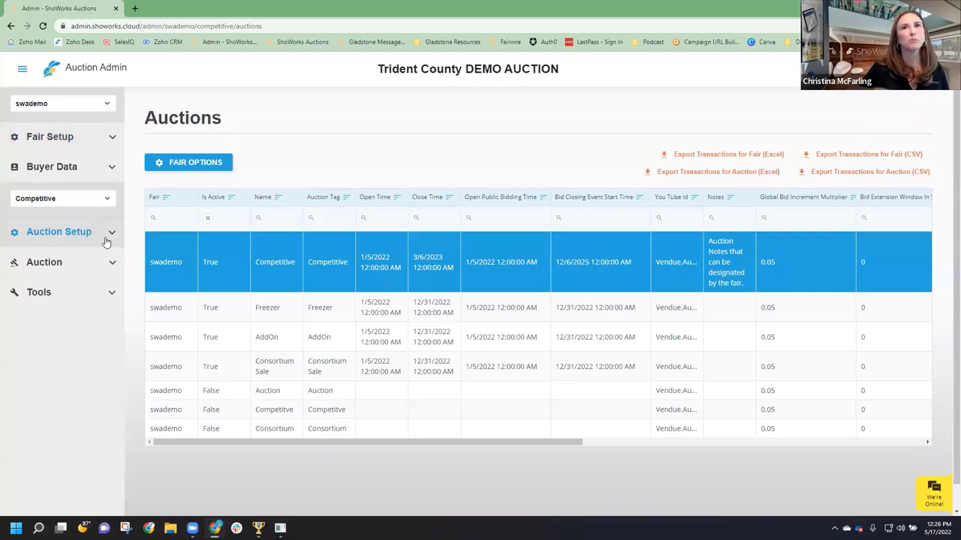
{"action": "left_click", "coordinate": [107, 238]}
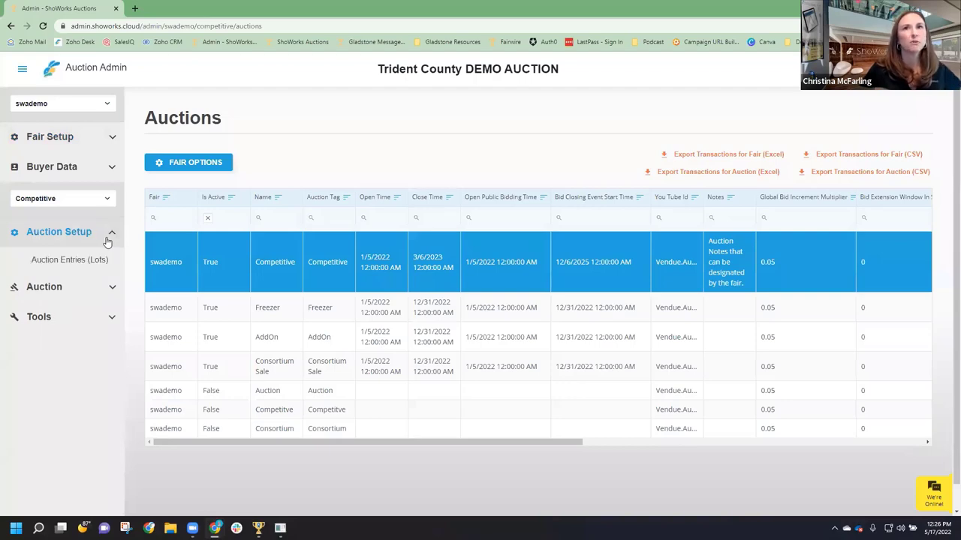
{"action": "left_click", "coordinate": [68, 266]}
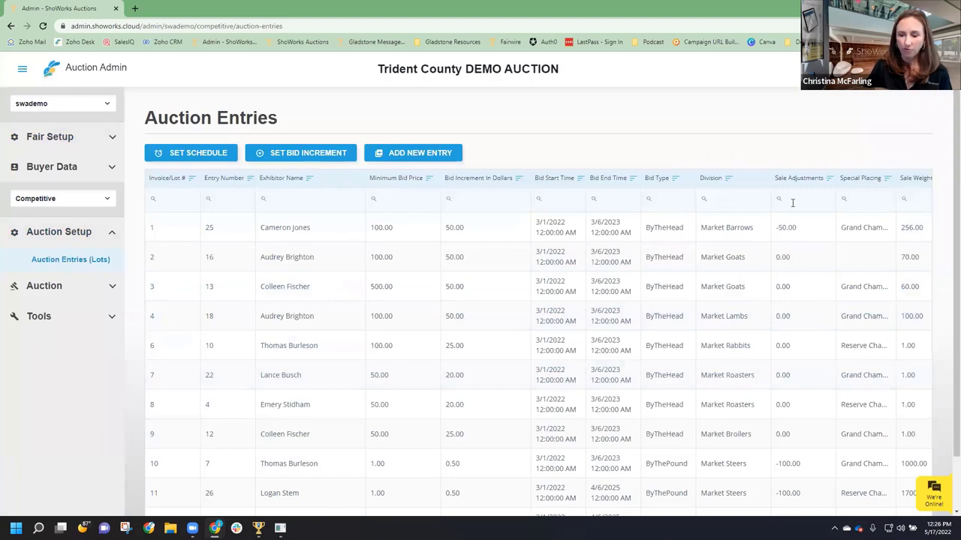
- Filter the lots by 'Barrow' and set their bid increment to 25
{"action": "type", "text": "Barrows"}
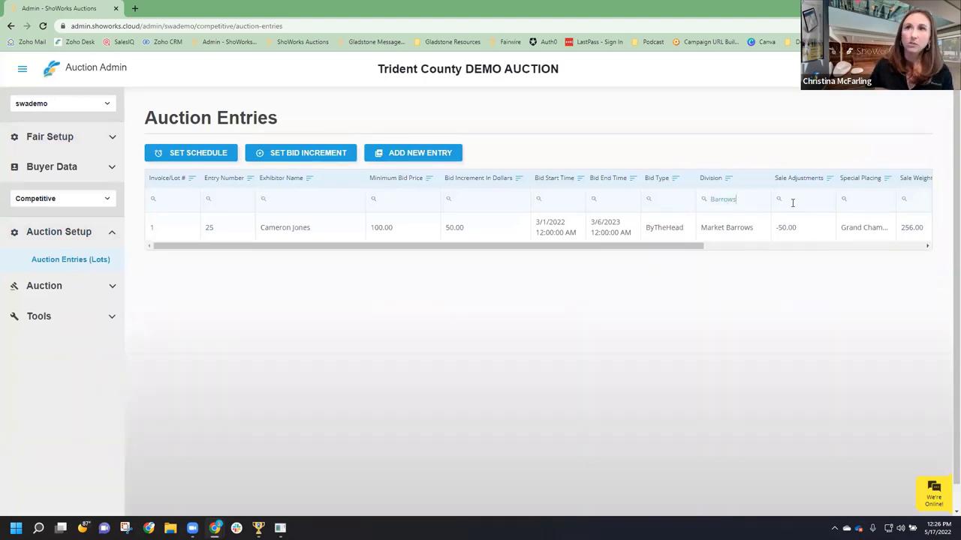
{"action": "left_click", "coordinate": [288, 155]}
{"action": "left_click", "coordinate": [374, 331]}
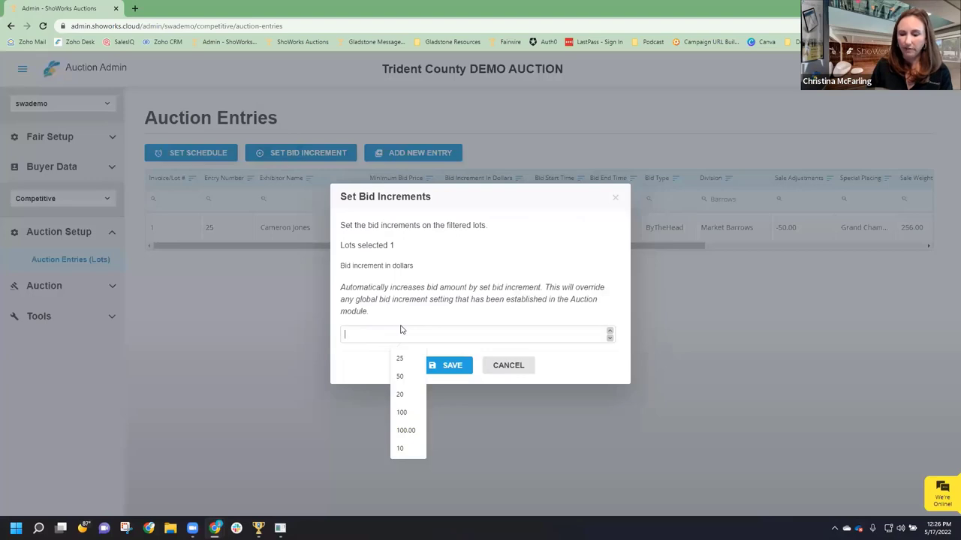
{"action": "type", "text": "25"}
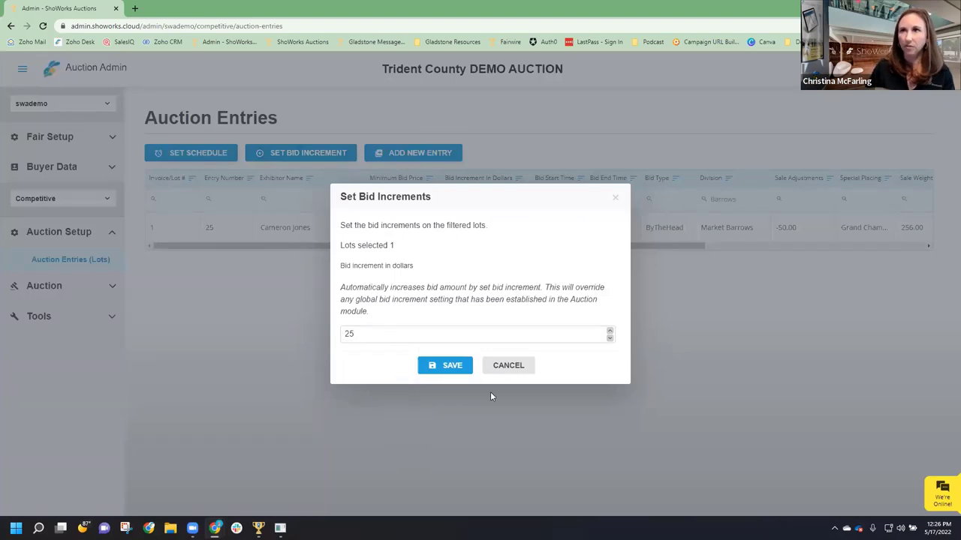
{"action": "left_click", "coordinate": [453, 366]}
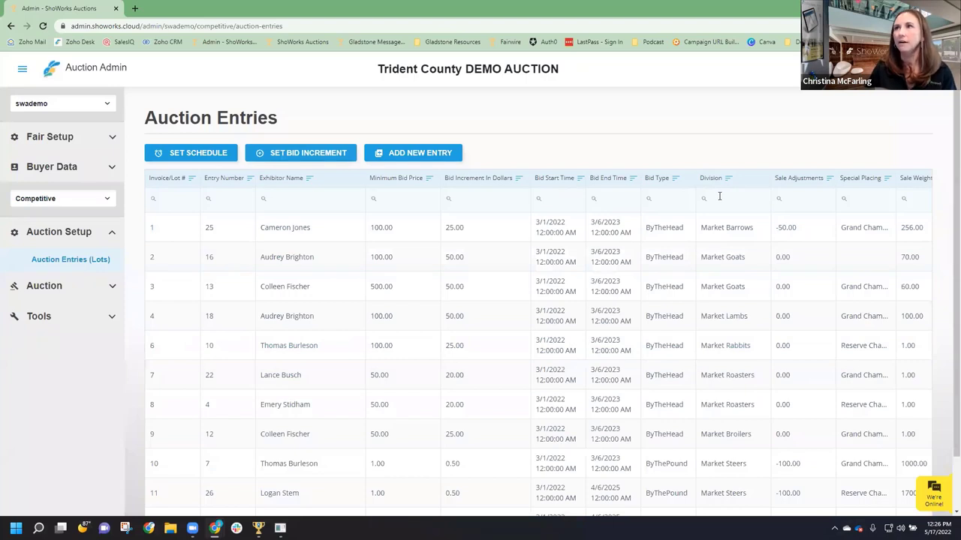
- Try 'goa' in the Division filter, then clear it to show all entries
{"action": "type", "text": "goa"}
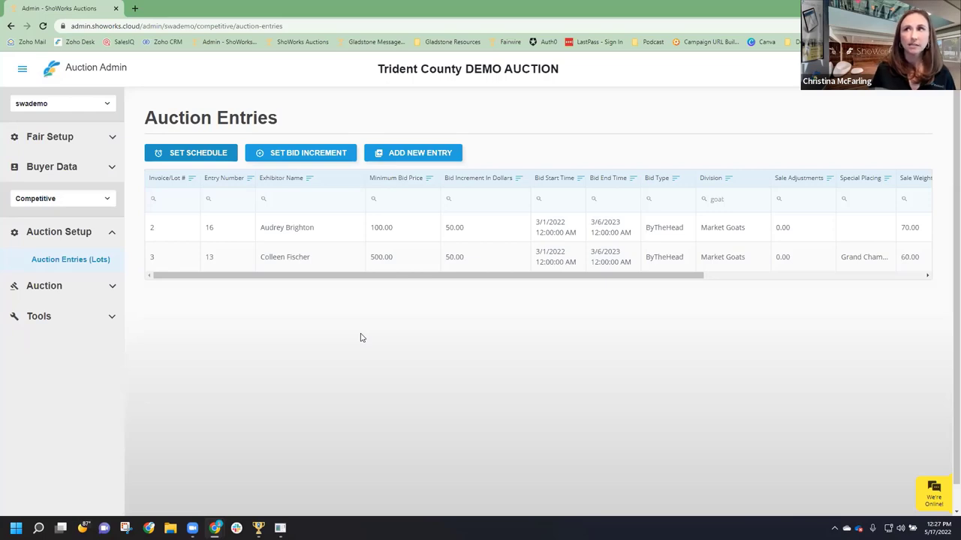
{"action": "double_click", "coordinate": [718, 200]}
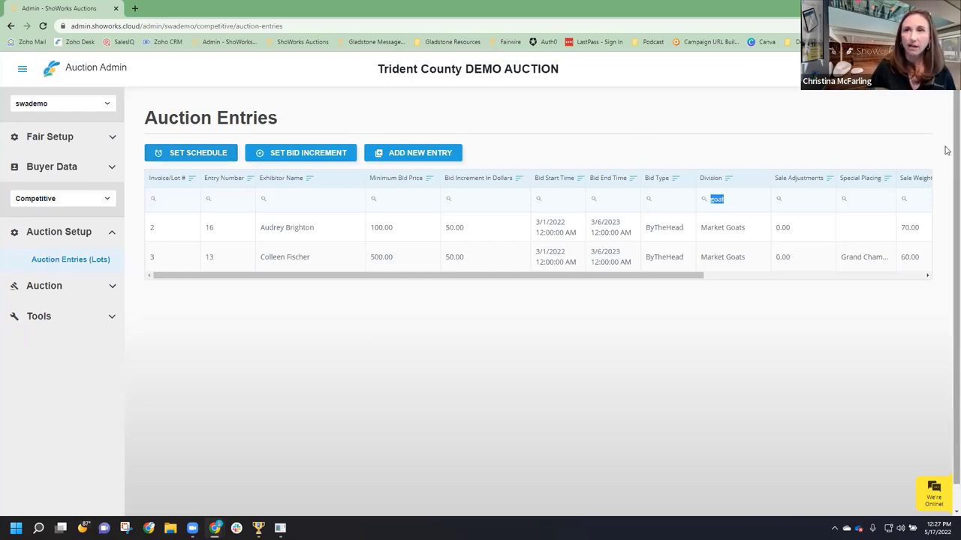
{"action": "key", "text": "BackSpace"}
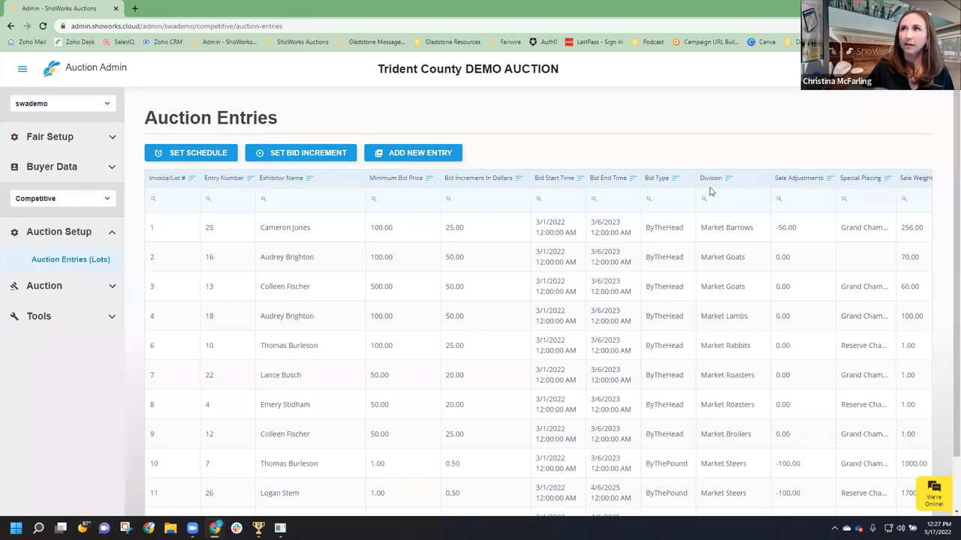
- Sort entries by bid type, then by bid increment from largest to smallest
{"action": "left_click", "coordinate": [666, 181]}
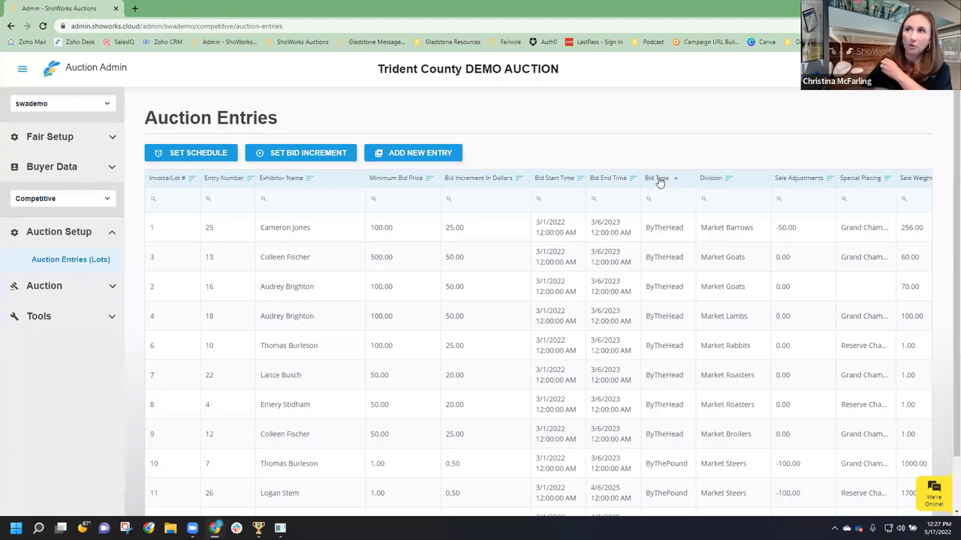
{"action": "left_click", "coordinate": [665, 182]}
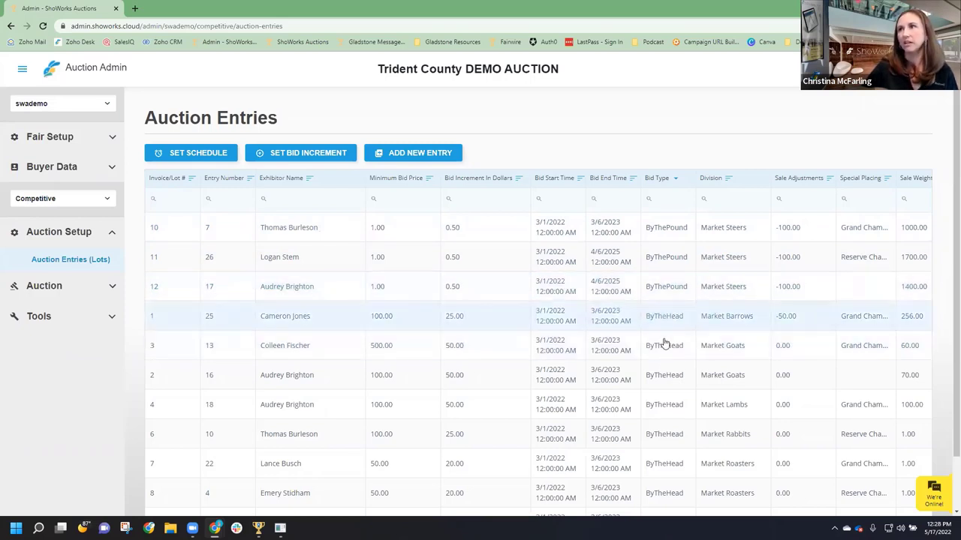
{"action": "left_click", "coordinate": [513, 182]}
{"action": "left_click", "coordinate": [513, 182]}
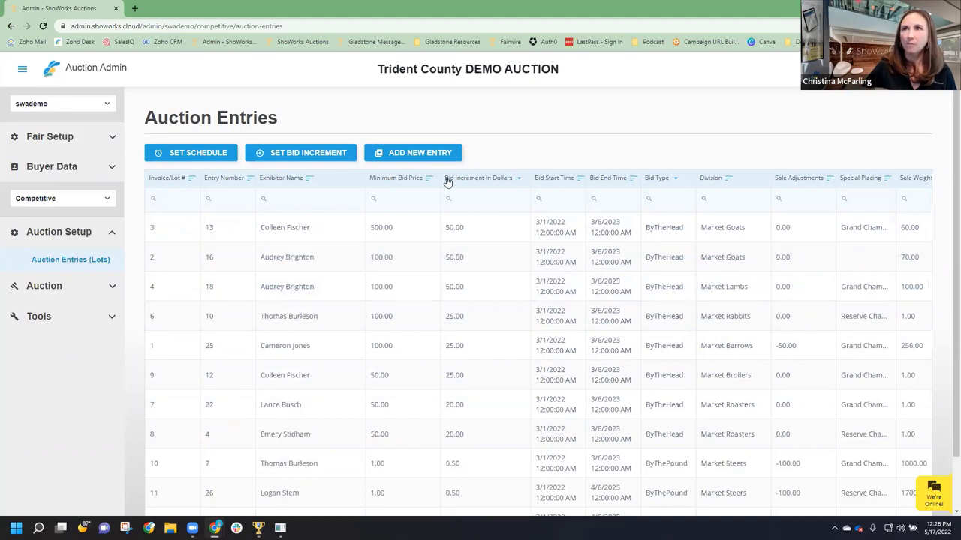
{"action": "left_click", "coordinate": [511, 182]}
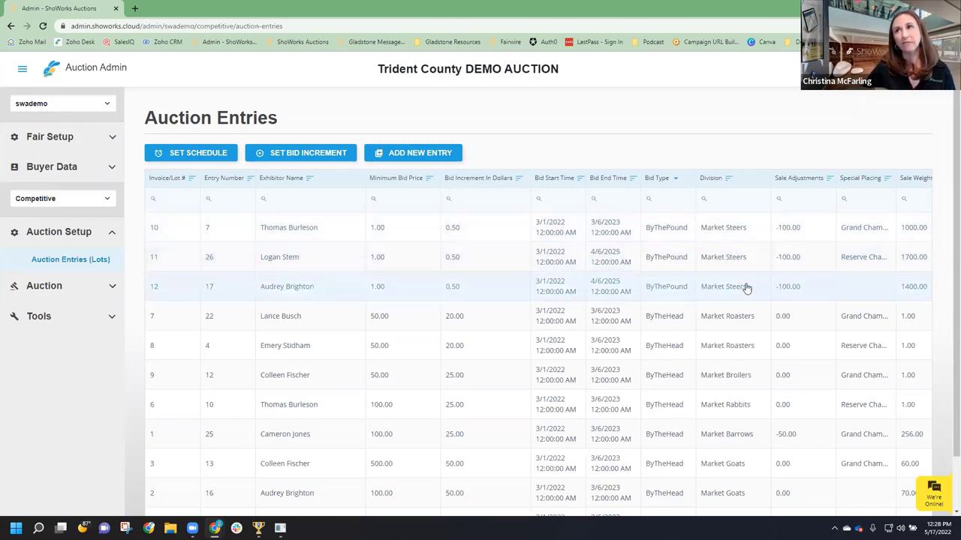
{"action": "left_click", "coordinate": [517, 184]}
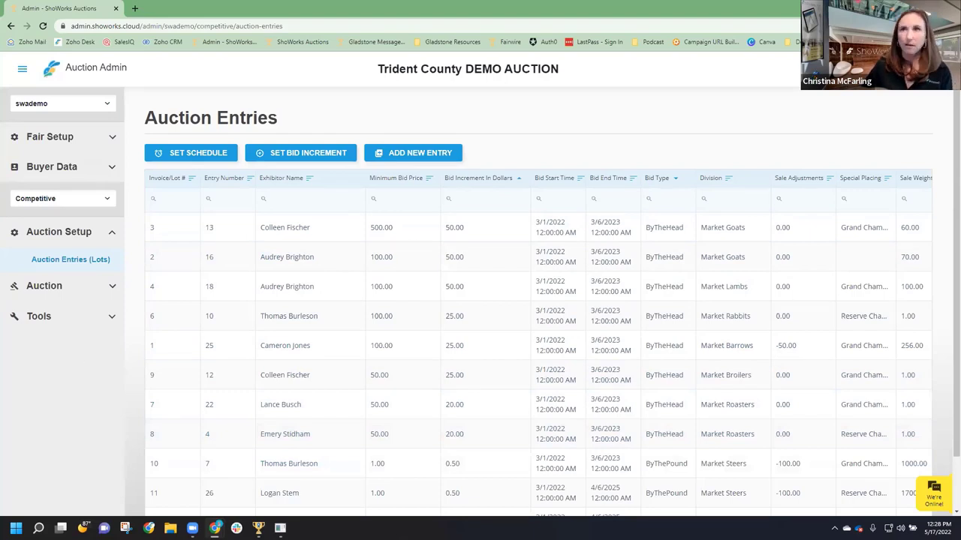
- Return to the Auction Admin window and open Fair Setup's Immediate Payments Settings page
{"action": "key", "text": "alt+Tab"}
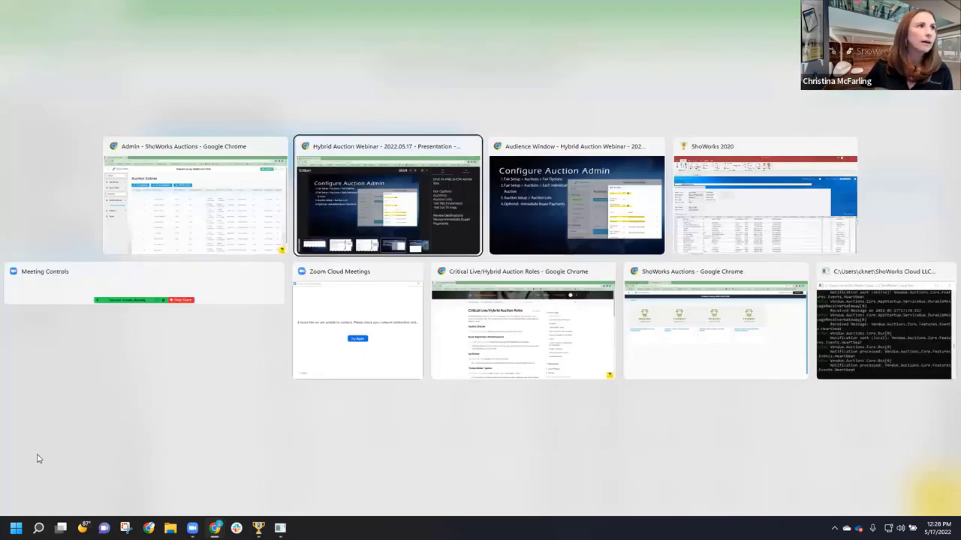
{"action": "left_click", "coordinate": [165, 199]}
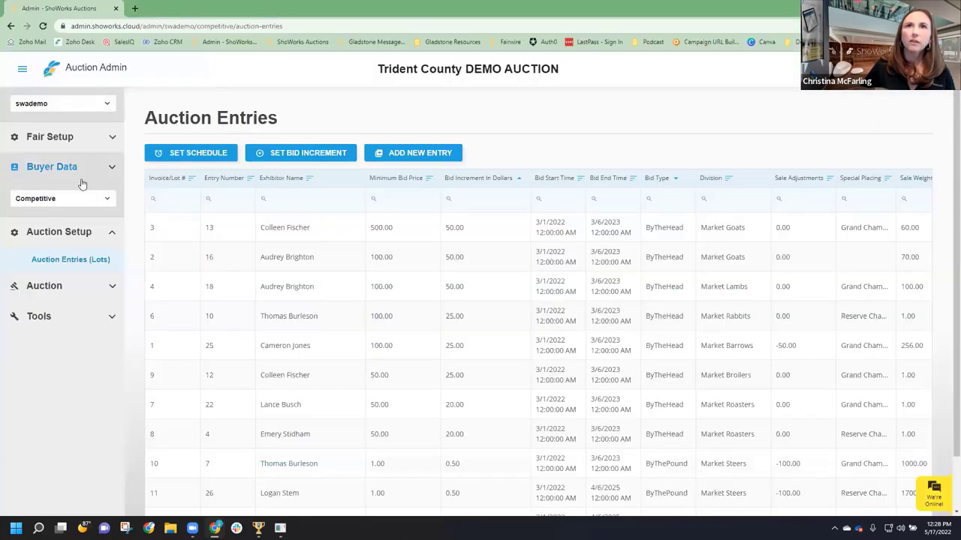
{"action": "left_click", "coordinate": [110, 137]}
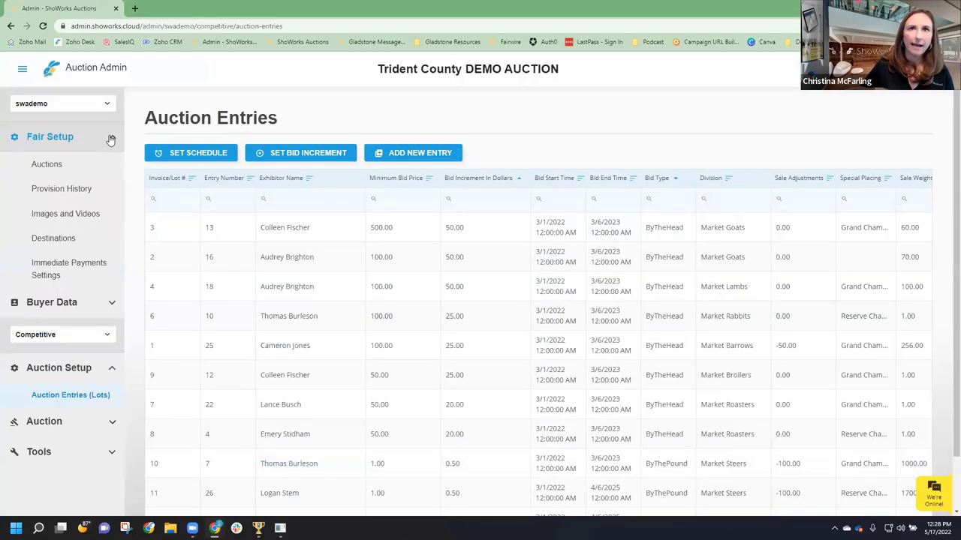
{"action": "left_click", "coordinate": [48, 276]}
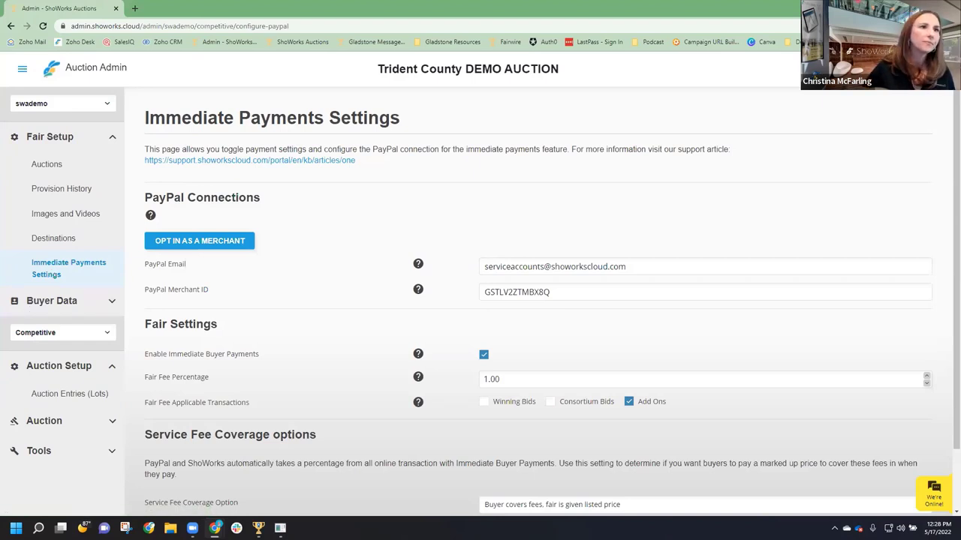
- Switch to the presentation's audience window showing the Run Auction Monitor slide
{"action": "key", "text": "super+Tab"}
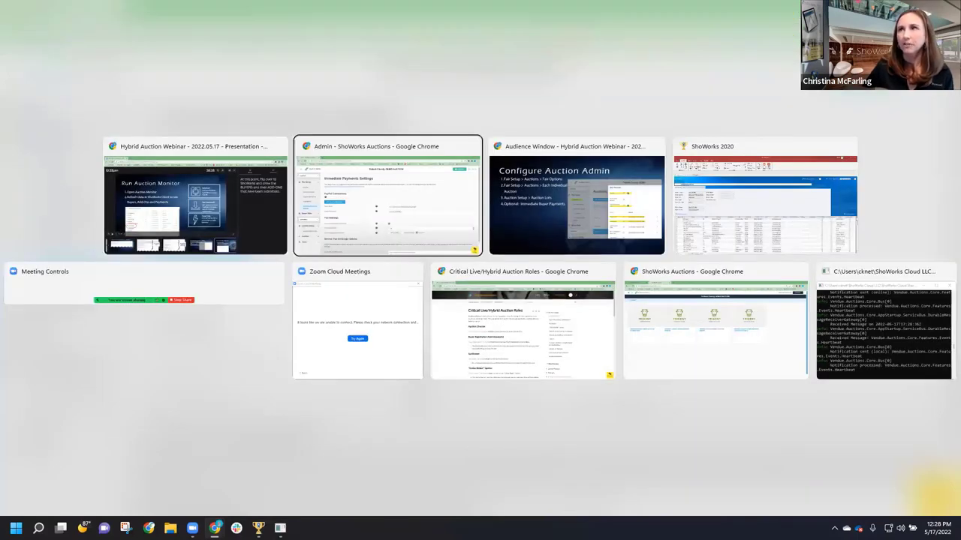
{"action": "key", "text": "Right"}
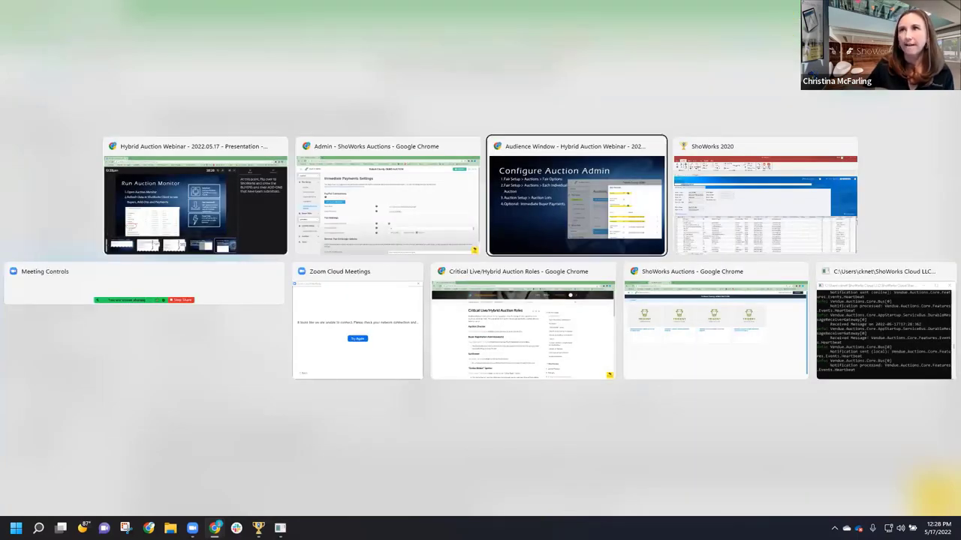
{"action": "key", "text": "Return"}
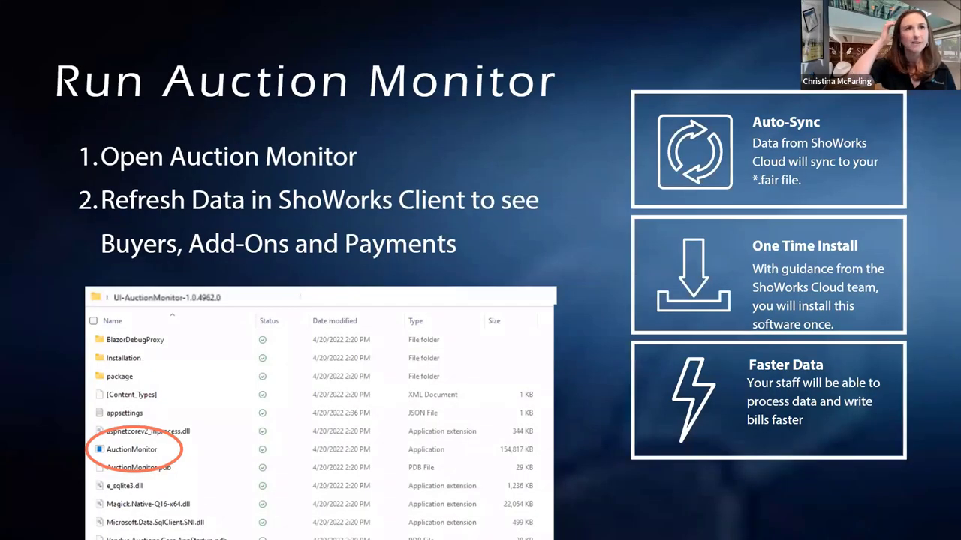
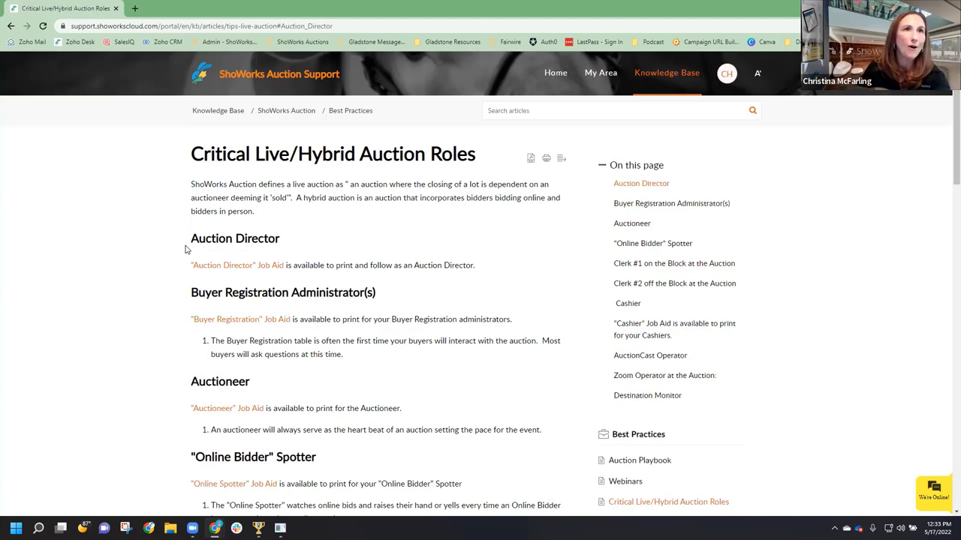
- Open the "Auction Director" Job Aid from the Auction Director section in a new tab
{"action": "left_click", "coordinate": [231, 267]}
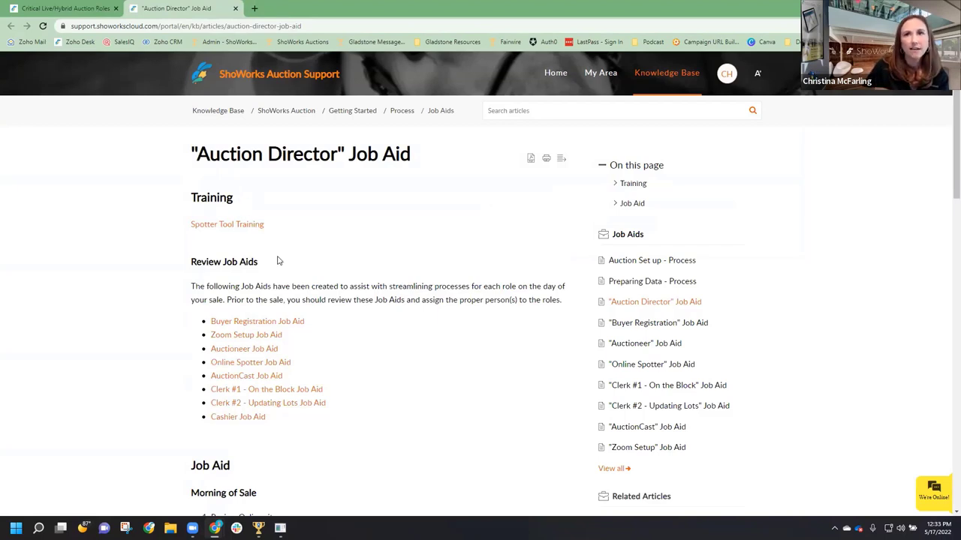
{"action": "scroll", "coordinate": [294, 298], "scroll_direction": "down", "scroll_amount": 1}
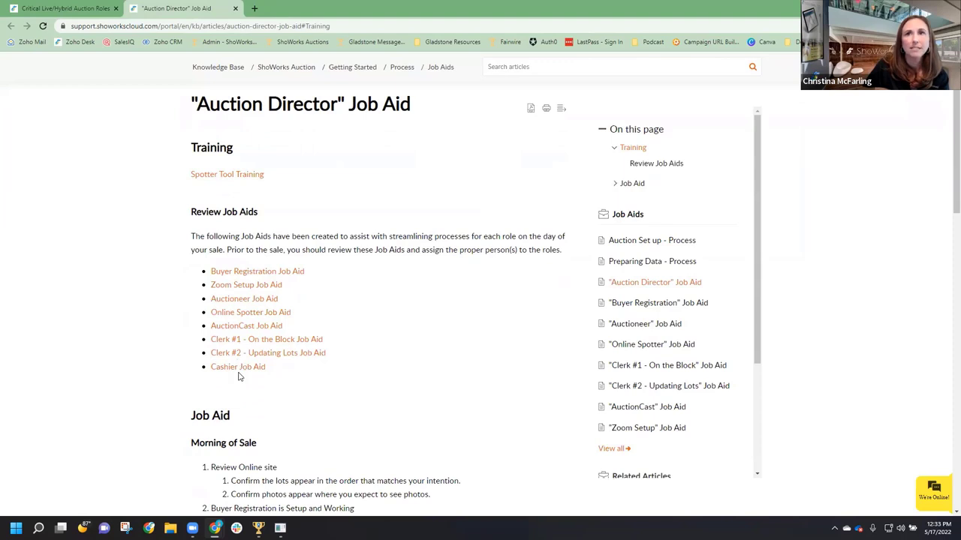
{"action": "scroll", "coordinate": [238, 375], "scroll_direction": "down", "scroll_amount": 1}
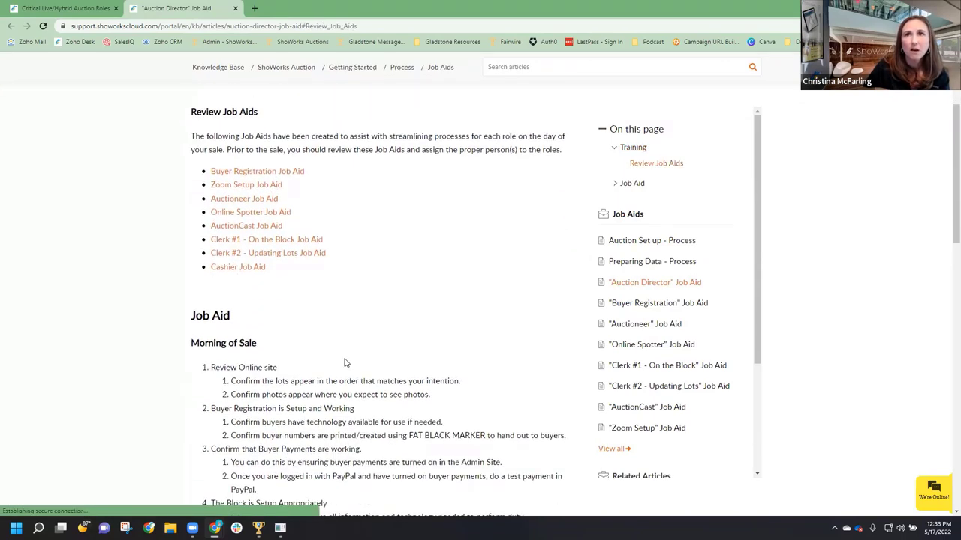
{"action": "scroll", "coordinate": [345, 360], "scroll_direction": "down", "scroll_amount": 1}
{"action": "scroll", "coordinate": [344, 362], "scroll_direction": "down", "scroll_amount": 4}
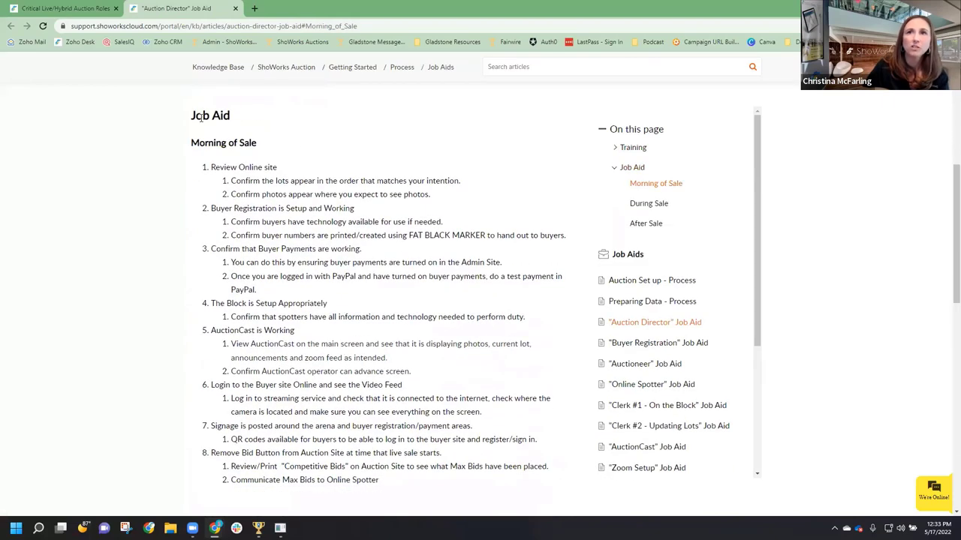
{"action": "scroll", "coordinate": [255, 228], "scroll_direction": "down", "scroll_amount": 9}
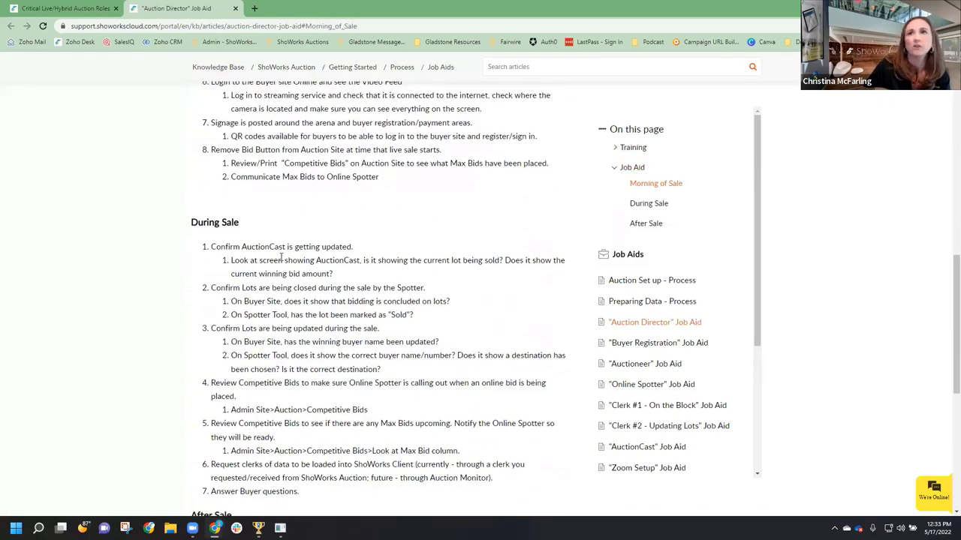
{"action": "scroll", "coordinate": [286, 263], "scroll_direction": "down", "scroll_amount": 3}
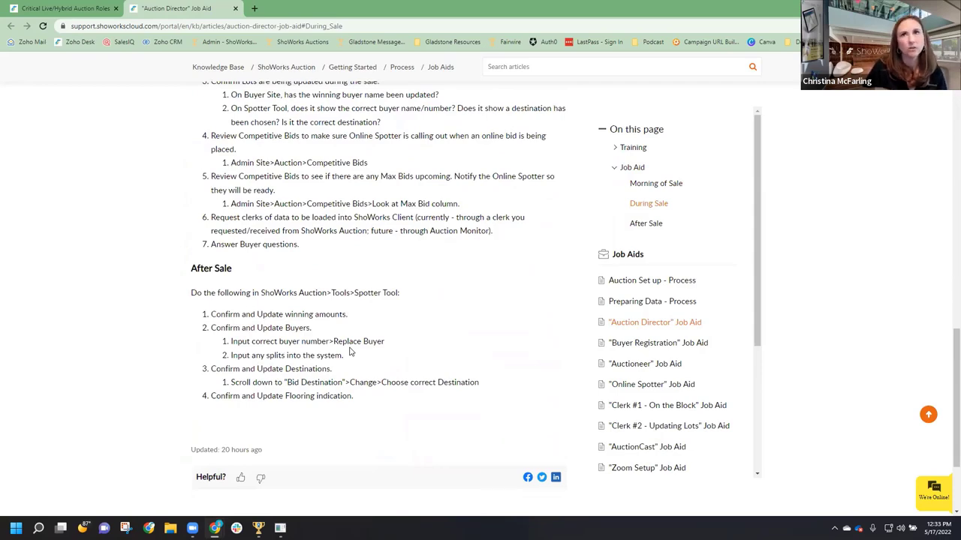
{"action": "scroll", "coordinate": [349, 351], "scroll_direction": "up", "scroll_amount": 10}
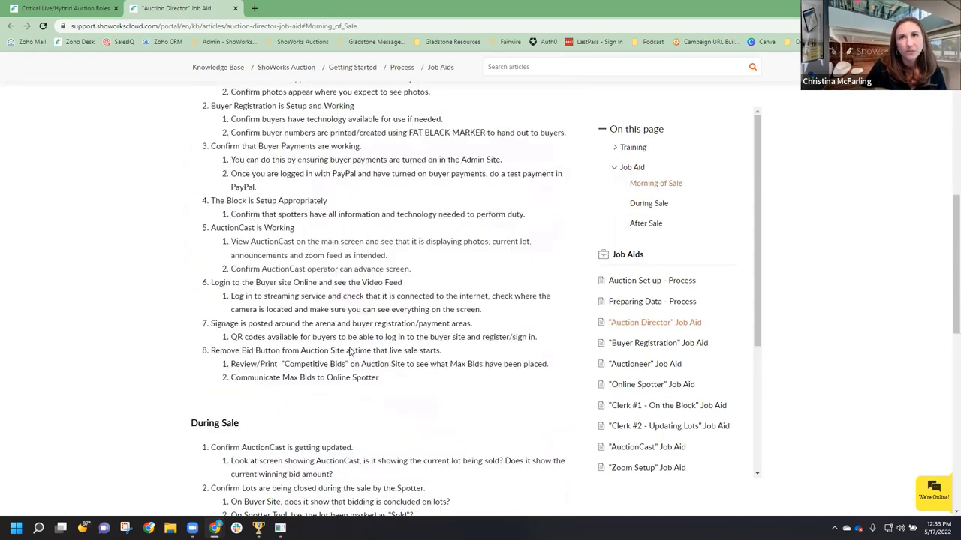
{"action": "scroll", "coordinate": [350, 351], "scroll_direction": "up", "scroll_amount": 2}
{"action": "scroll", "coordinate": [349, 349], "scroll_direction": "down", "scroll_amount": 1}
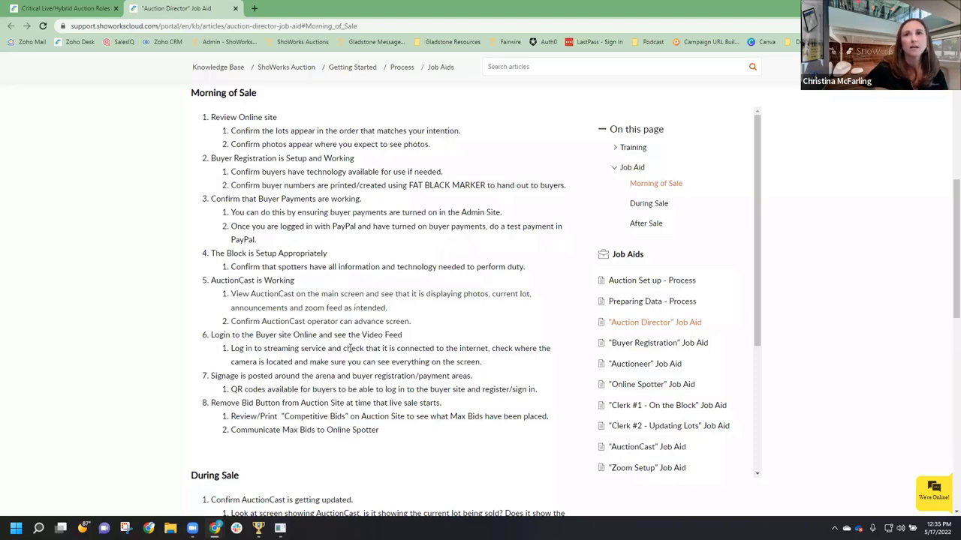
{"action": "scroll", "coordinate": [283, 374], "scroll_direction": "down", "scroll_amount": 3}
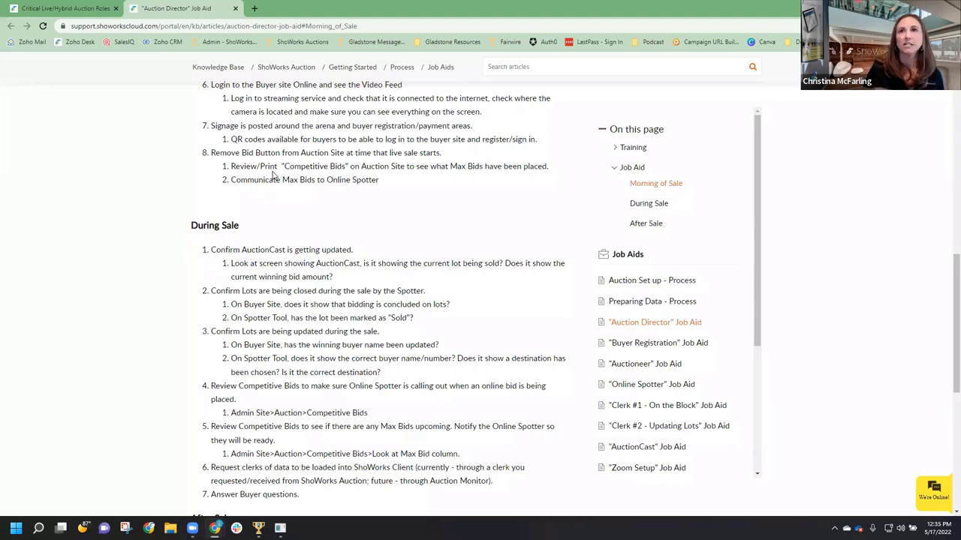
{"action": "scroll", "coordinate": [280, 293], "scroll_direction": "up", "scroll_amount": 3}
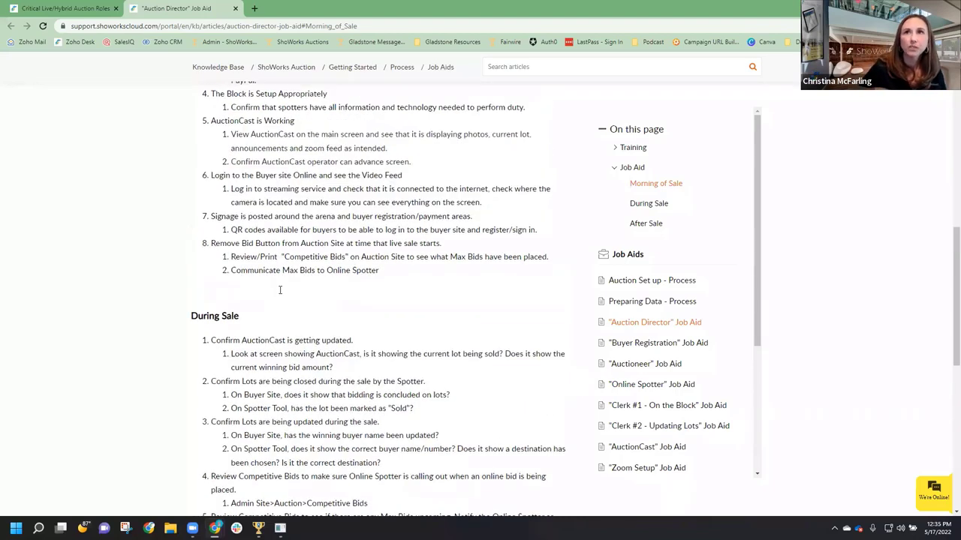
{"action": "scroll", "coordinate": [279, 293], "scroll_direction": "up", "scroll_amount": 4}
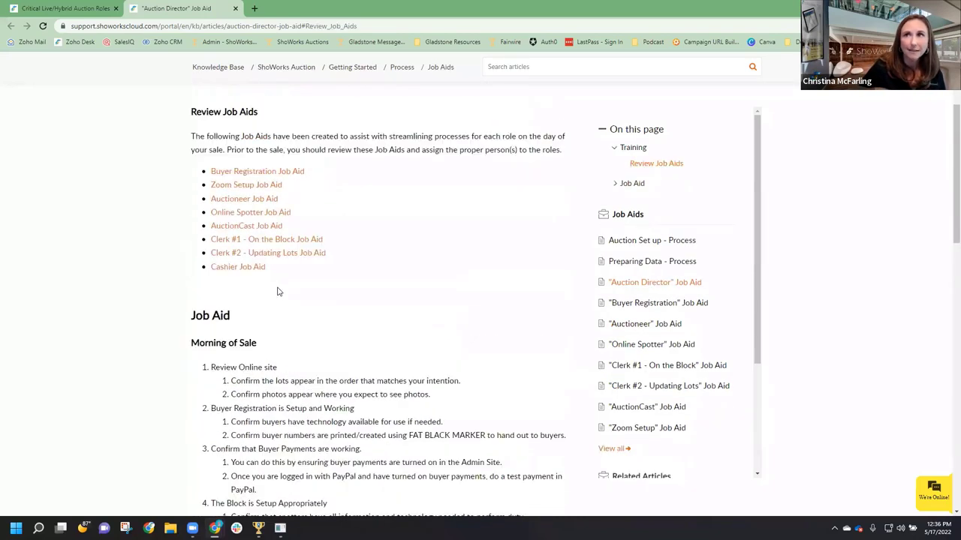
{"action": "scroll", "coordinate": [278, 290], "scroll_direction": "down", "scroll_amount": 3}
{"action": "scroll", "coordinate": [278, 290], "scroll_direction": "down", "scroll_amount": 1}
{"action": "scroll", "coordinate": [293, 289], "scroll_direction": "up", "scroll_amount": 3}
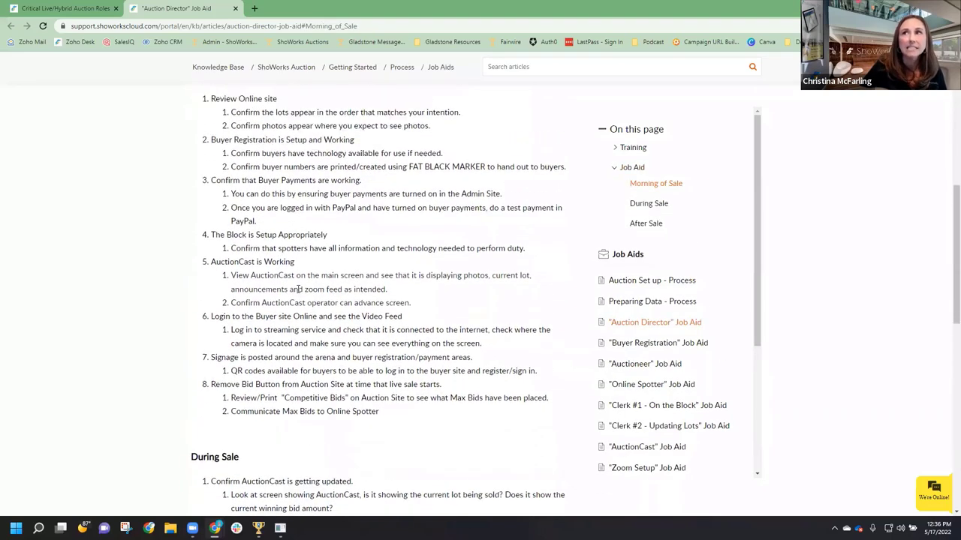
{"action": "scroll", "coordinate": [322, 288], "scroll_direction": "up", "scroll_amount": 2}
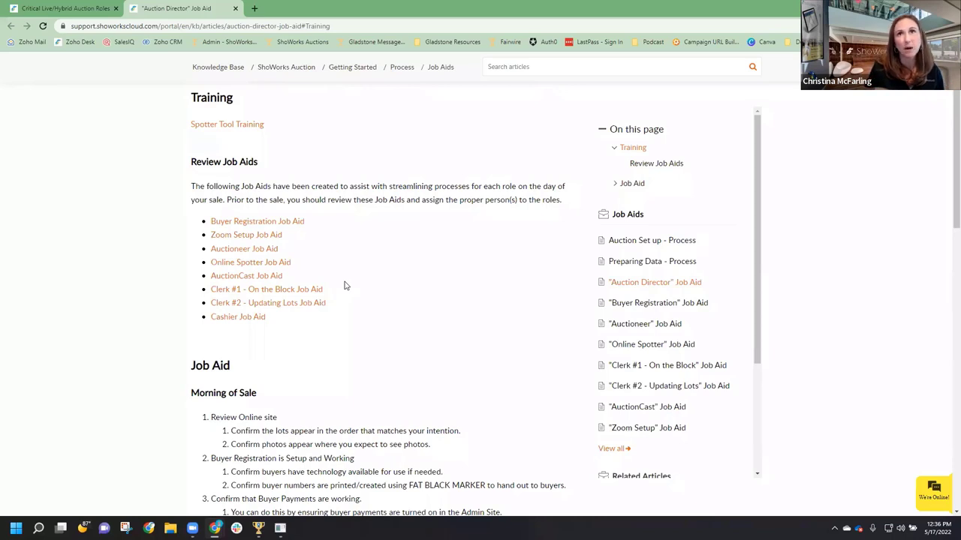
{"action": "scroll", "coordinate": [372, 263], "scroll_direction": "up", "scroll_amount": 2}
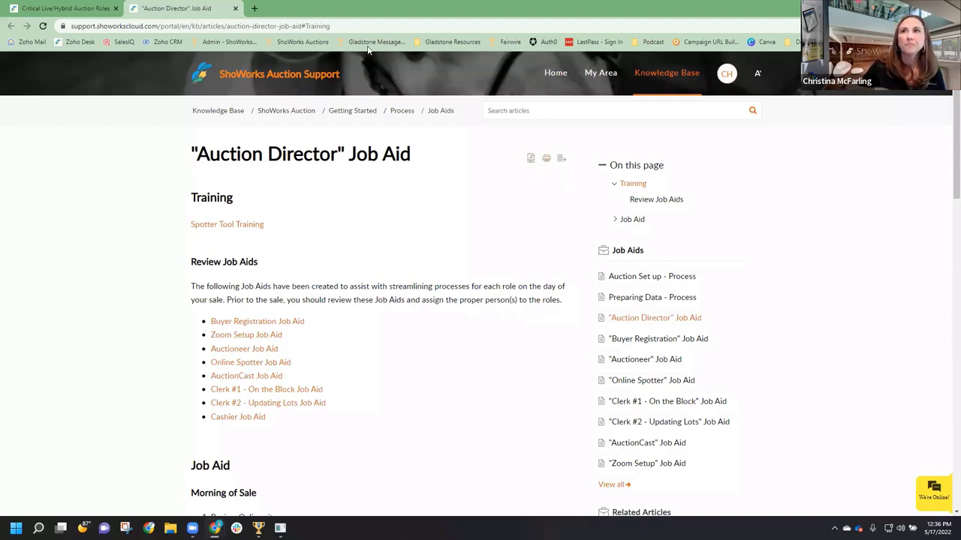
- Return to the Critical Live/Hybrid Auction Roles tab and scroll through the role descriptions
{"action": "left_click", "coordinate": [40, 12]}
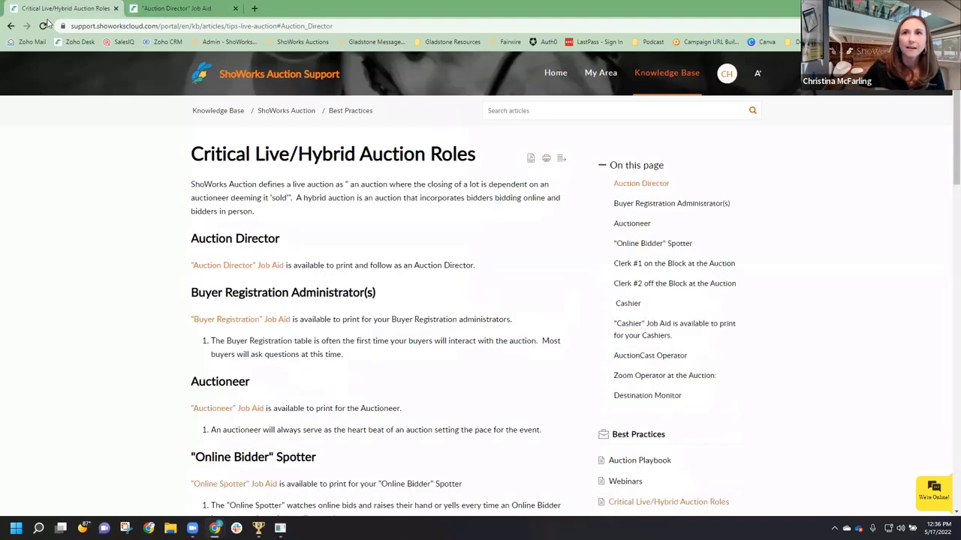
{"action": "scroll", "coordinate": [237, 276], "scroll_direction": "down", "scroll_amount": 1}
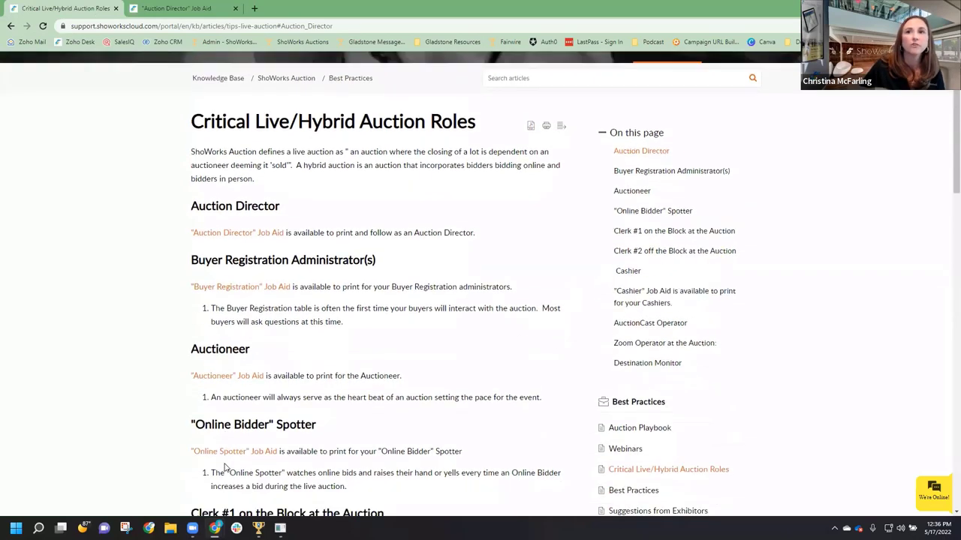
{"action": "scroll", "coordinate": [253, 398], "scroll_direction": "down", "scroll_amount": 1}
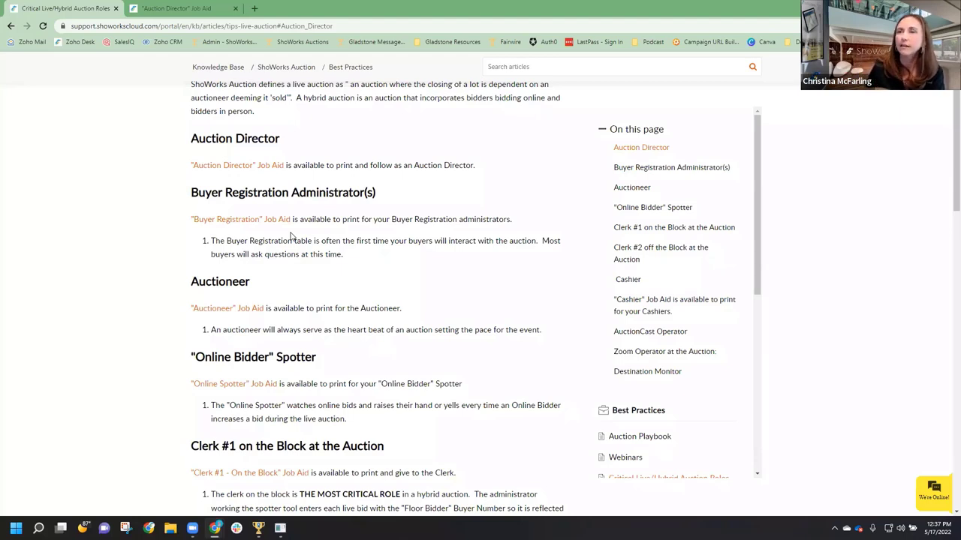
- Switch to the Admin - ShoWorks window and open Buyers under Buyer Data
{"action": "key", "text": "super+Tab"}
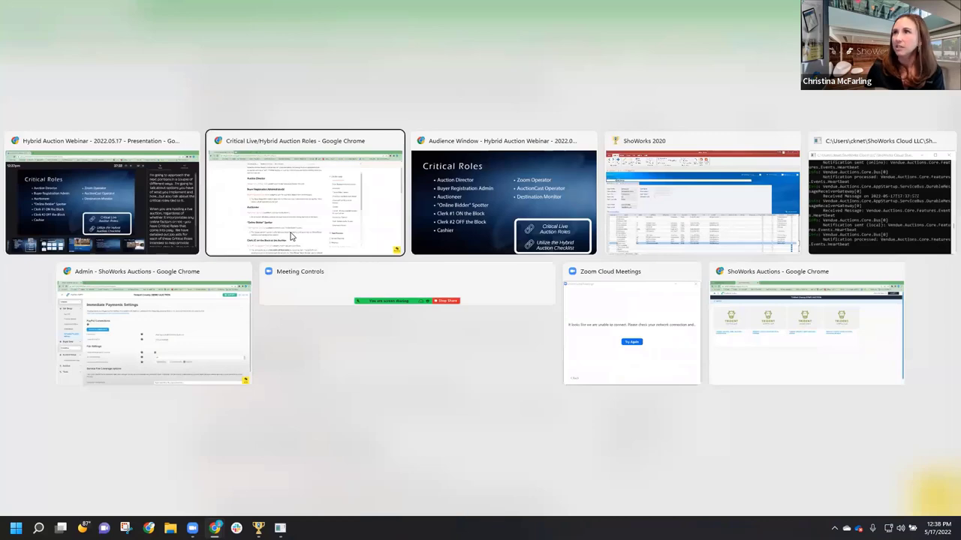
{"action": "key", "text": "Right"}
{"action": "key", "text": "Right"}
{"action": "key", "text": "Right"}
{"action": "key", "text": "Right"}
{"action": "key", "text": "Return"}
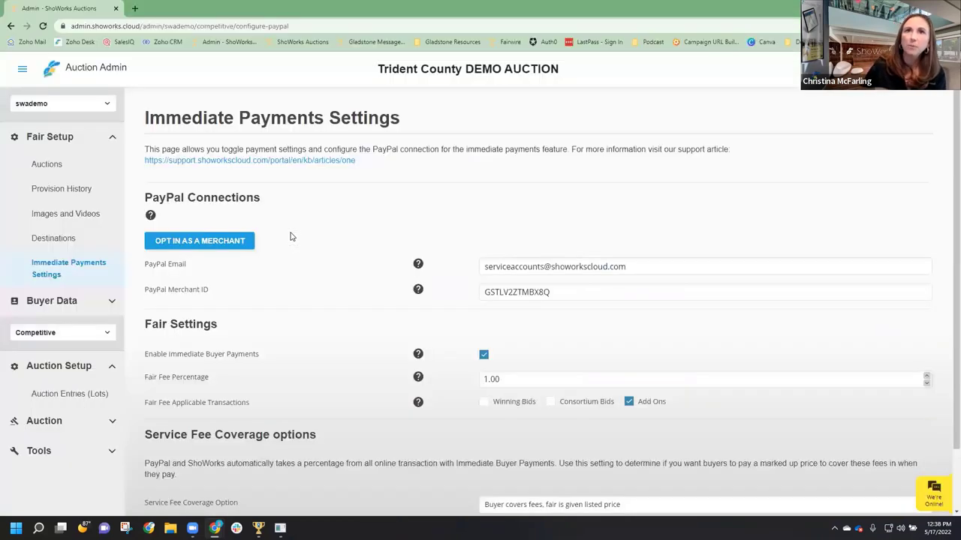
{"action": "left_click", "coordinate": [118, 138]}
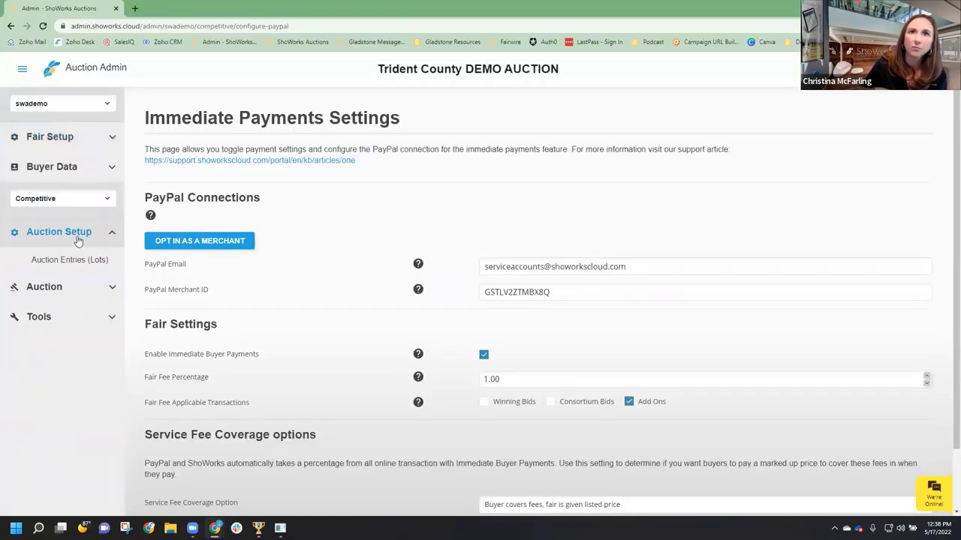
{"action": "left_click", "coordinate": [111, 170]}
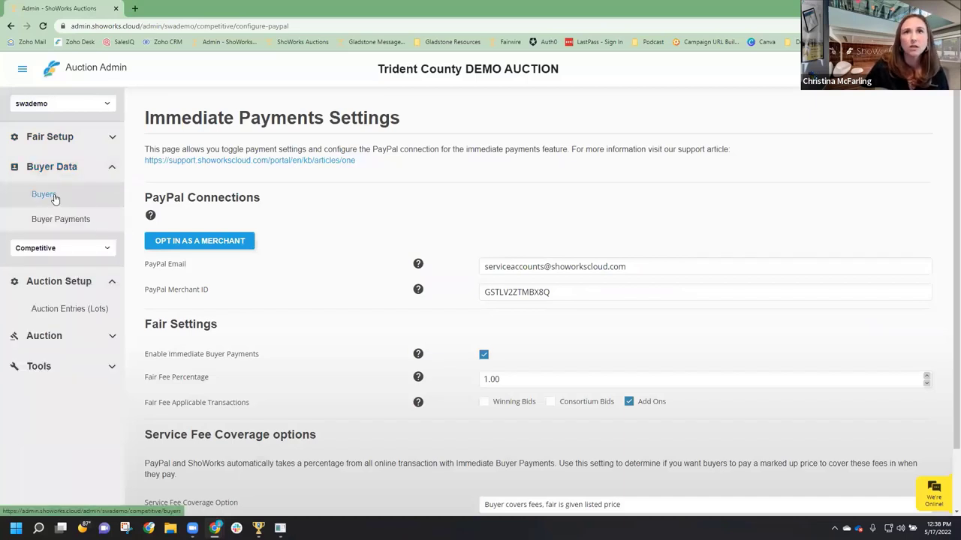
{"action": "left_click", "coordinate": [54, 198]}
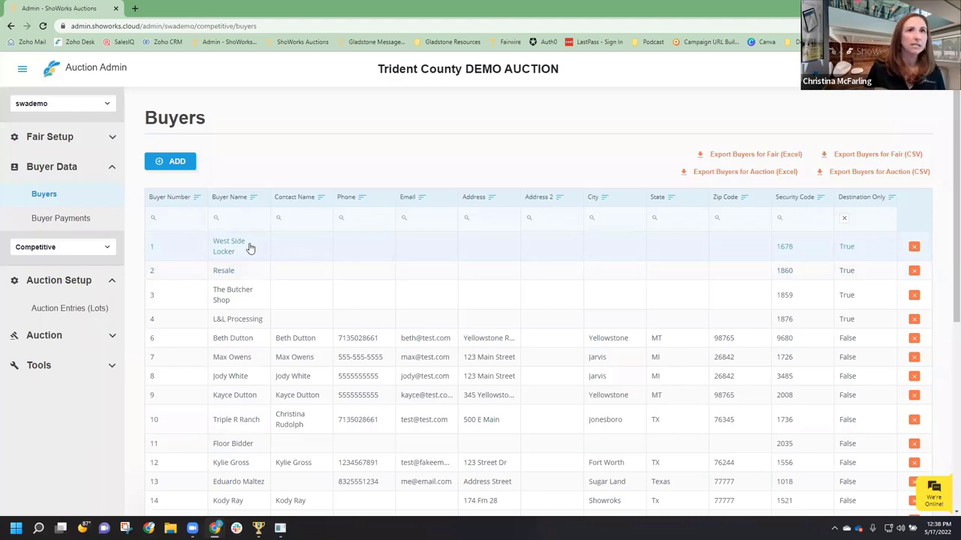
- Filter the buyers by contact name 'Chey' to locate the Lake County Fair buyer
{"action": "left_click", "coordinate": [293, 217]}
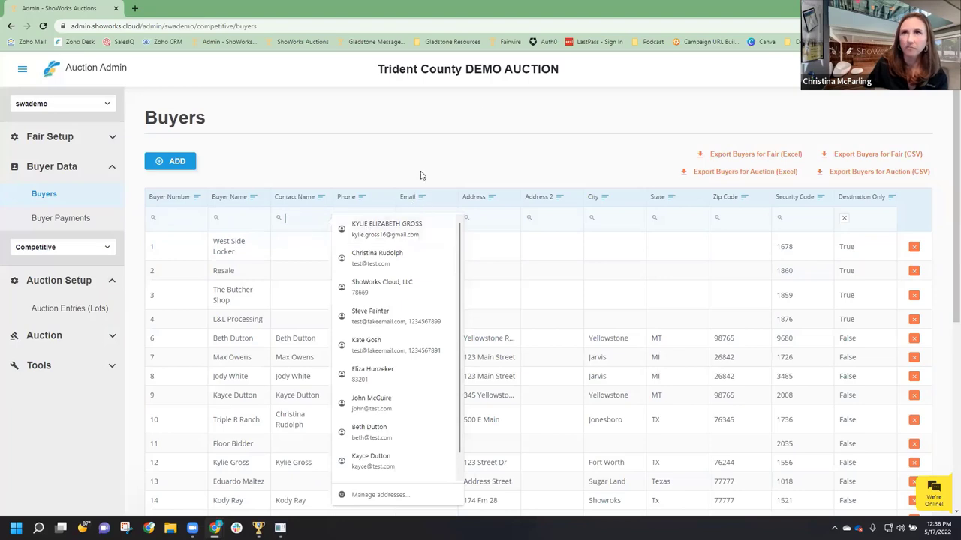
{"action": "type", "text": "Chey"}
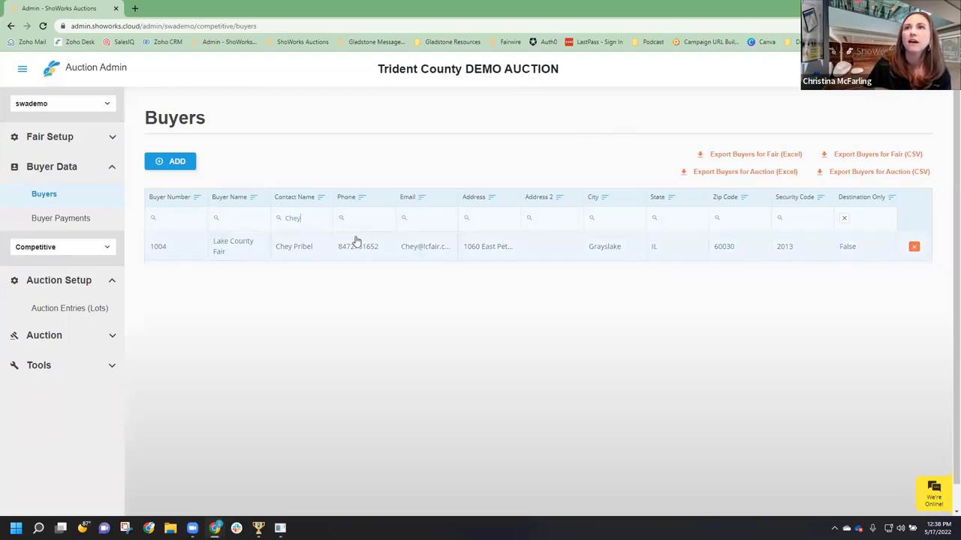
{"action": "double_click", "coordinate": [296, 247]}
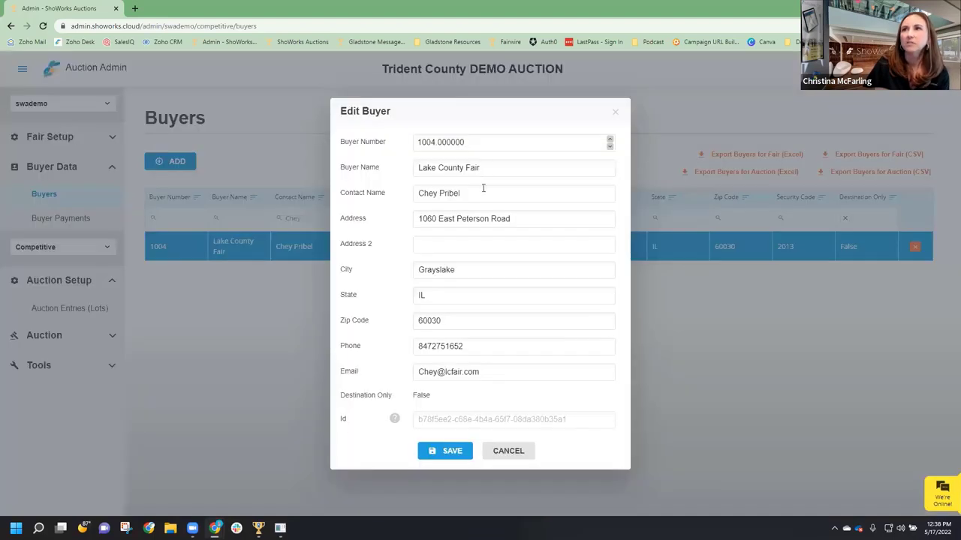
{"action": "left_click", "coordinate": [615, 115]}
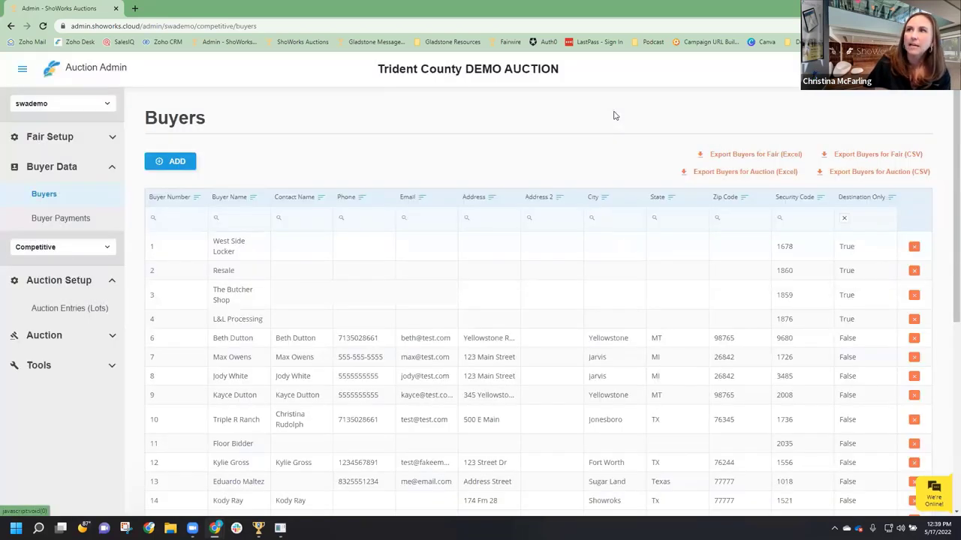
{"action": "left_click", "coordinate": [311, 219]}
{"action": "type", "text": "chey"}
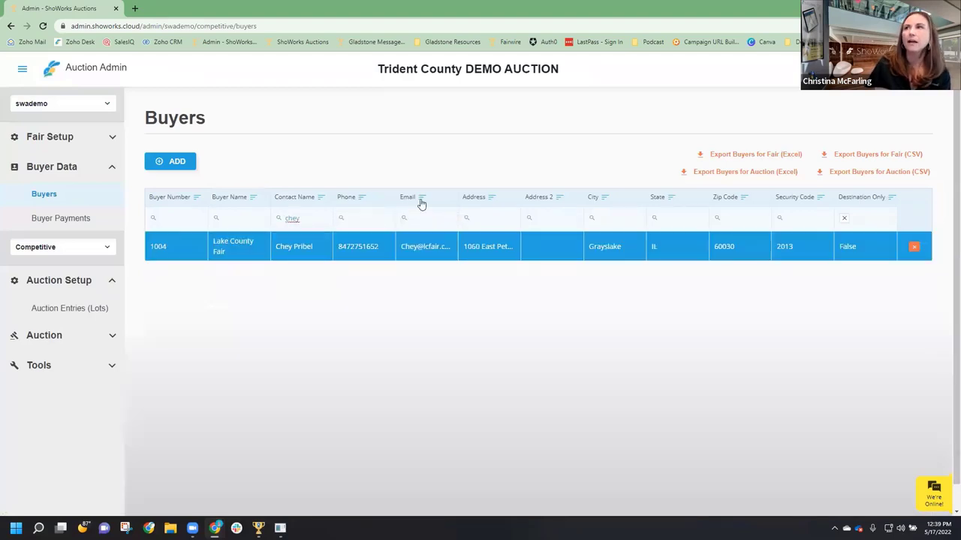
{"action": "left_click", "coordinate": [675, 318]}
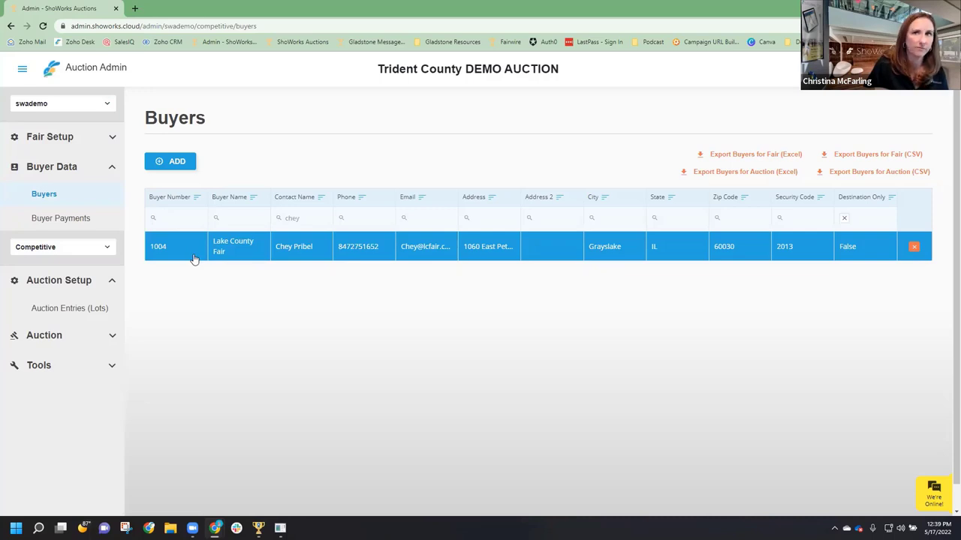
{"action": "double_click", "coordinate": [287, 217]}
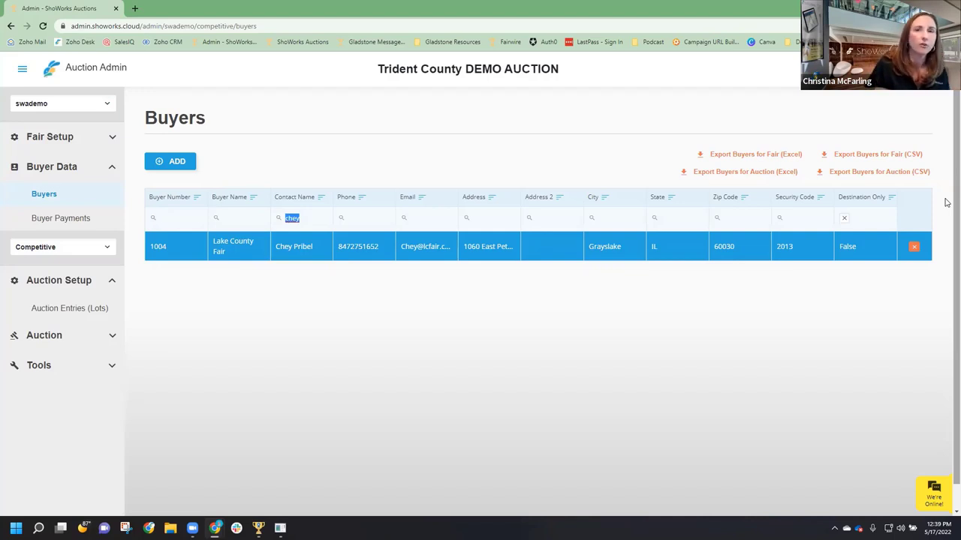
- Change Lake County Fair's Buyer Number from 1004 to 200 and save past the warning
{"action": "double_click", "coordinate": [163, 247]}
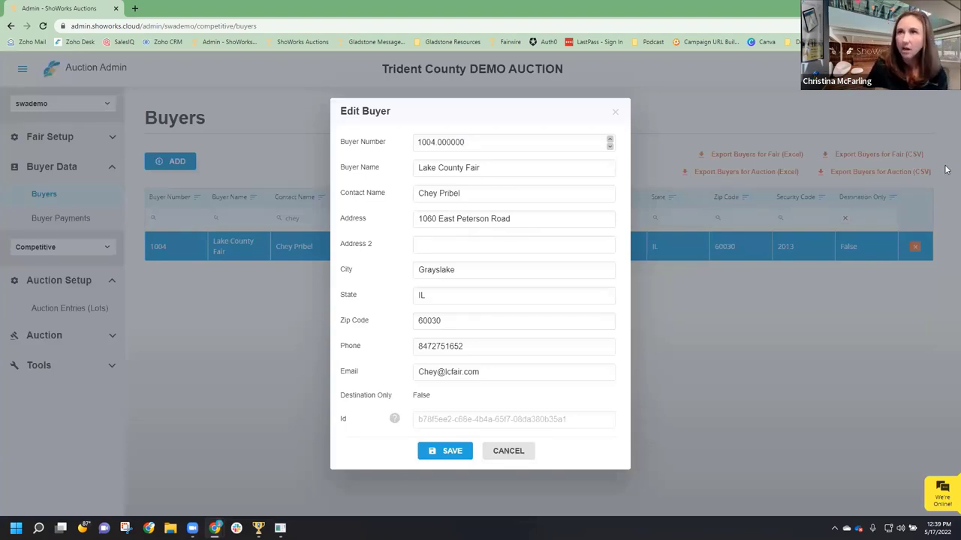
{"action": "key", "text": "ctrl+a"}
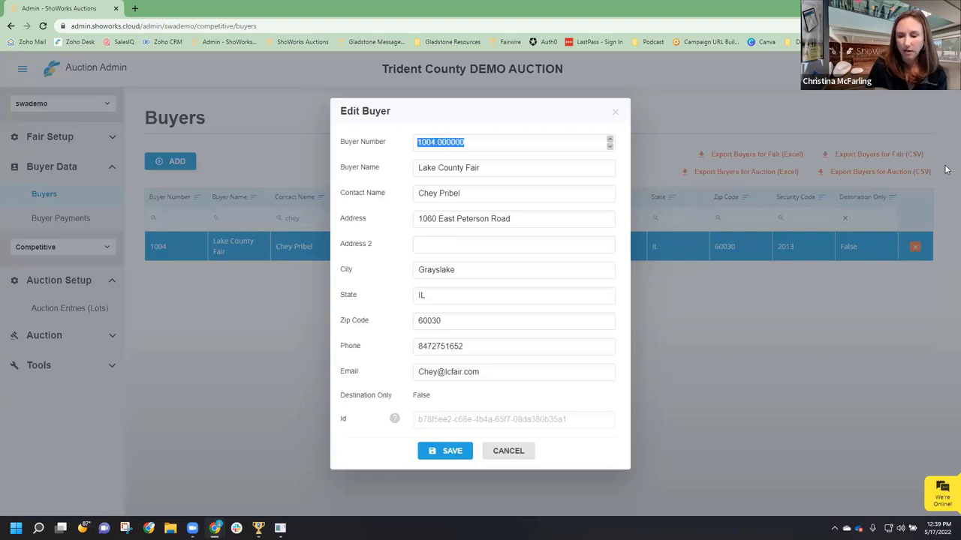
{"action": "type", "text": "200"}
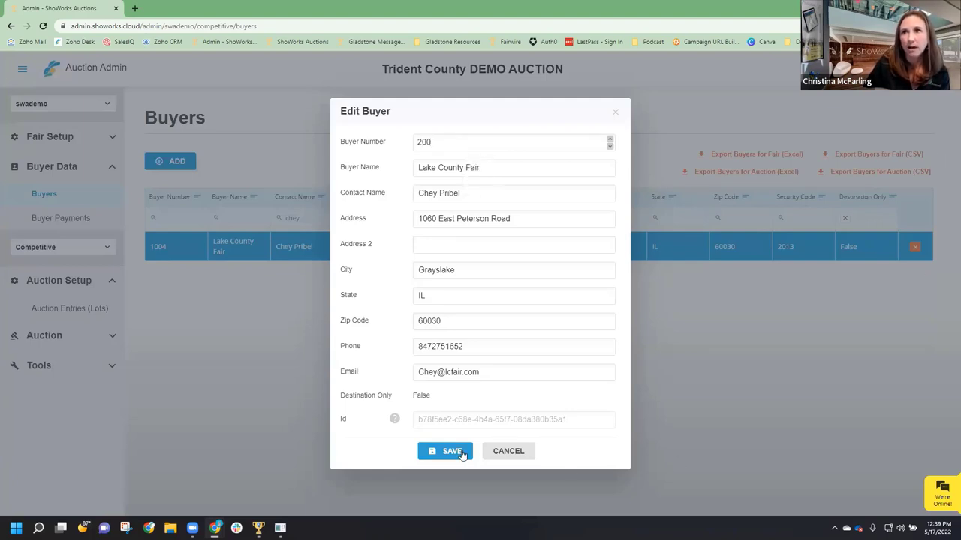
{"action": "left_click", "coordinate": [455, 452]}
{"action": "left_click", "coordinate": [405, 323]}
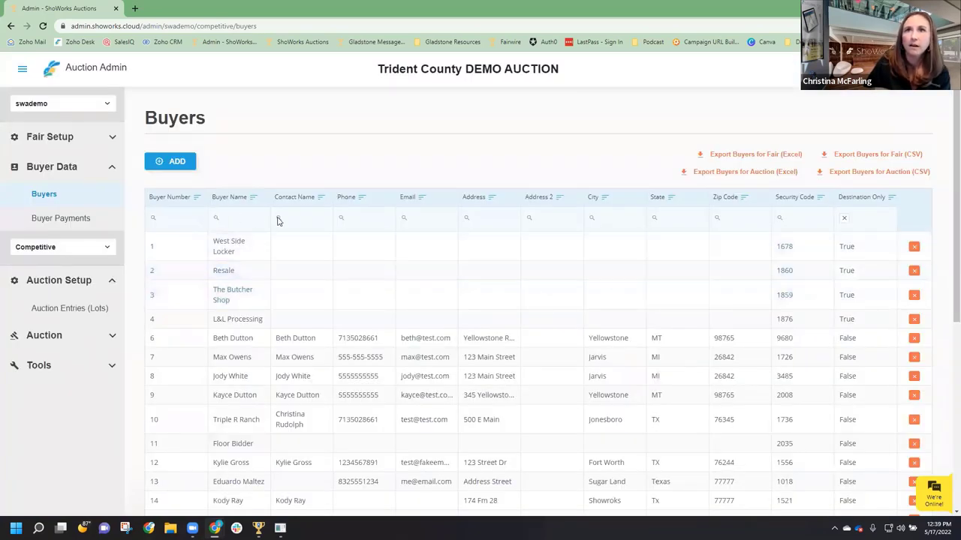
- Filter the buyers list by Buyer Name 'Lake'
{"action": "left_click", "coordinate": [250, 216]}
{"action": "type", "text": "Lake"}
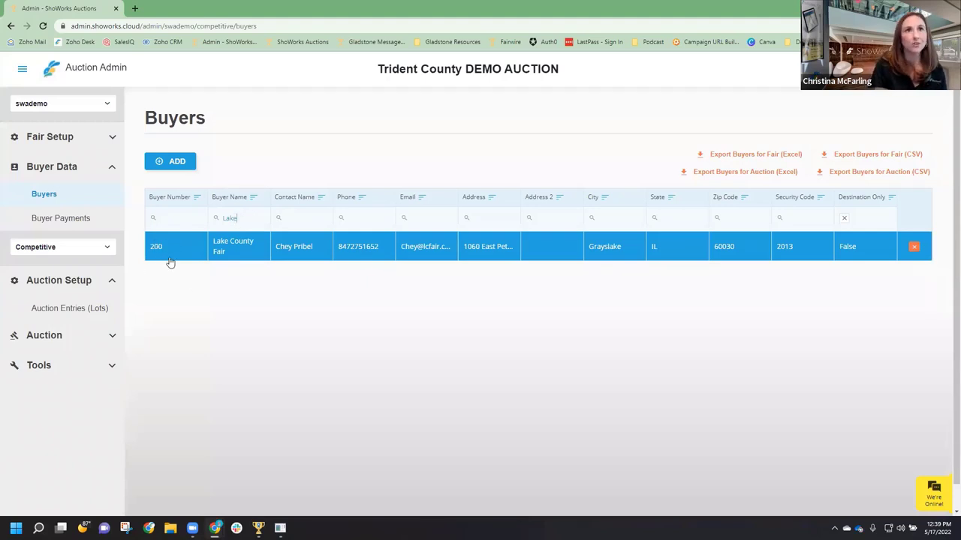
{"action": "double_click", "coordinate": [228, 218]}
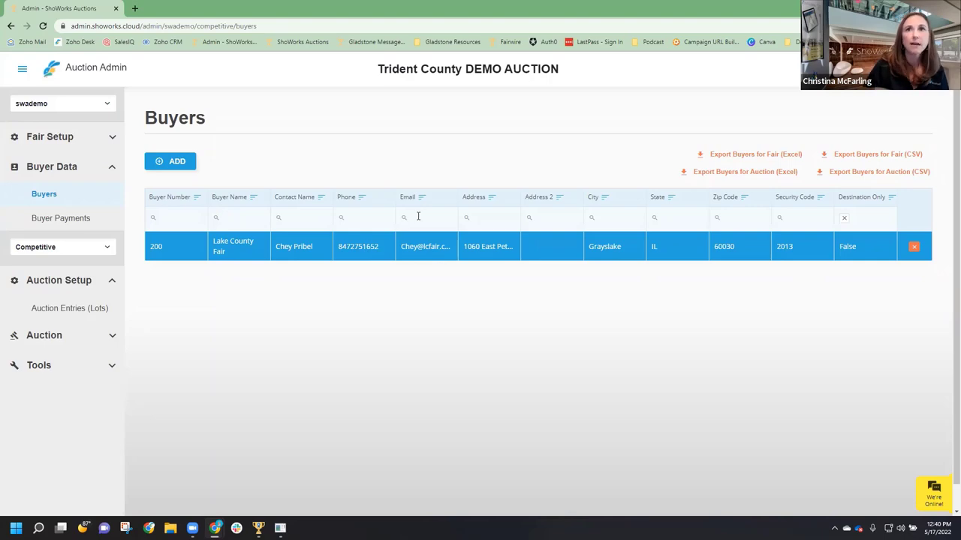
- Page through the unfiltered buyers list to page 4 to find buyer 200
{"action": "scroll", "coordinate": [208, 321], "scroll_direction": "down", "scroll_amount": 4}
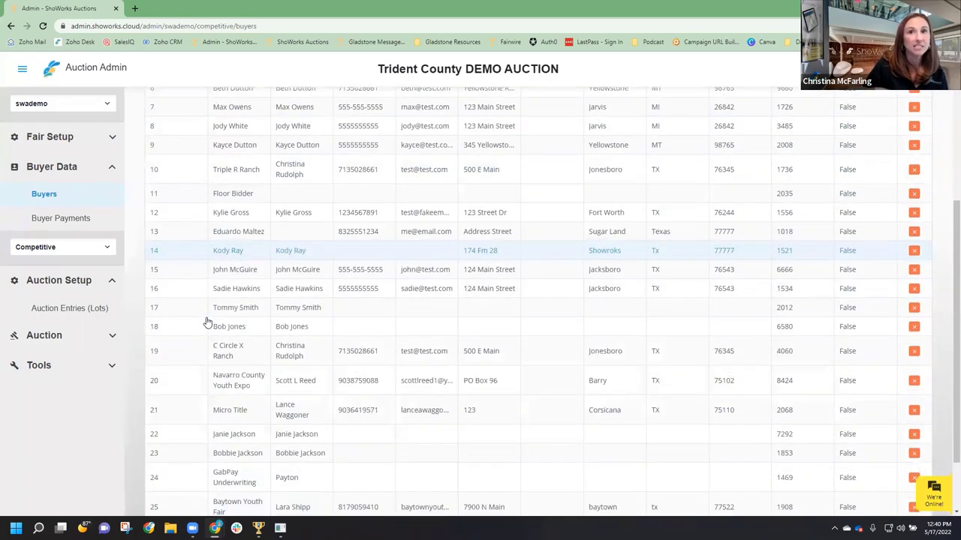
{"action": "scroll", "coordinate": [208, 321], "scroll_direction": "down", "scroll_amount": 2}
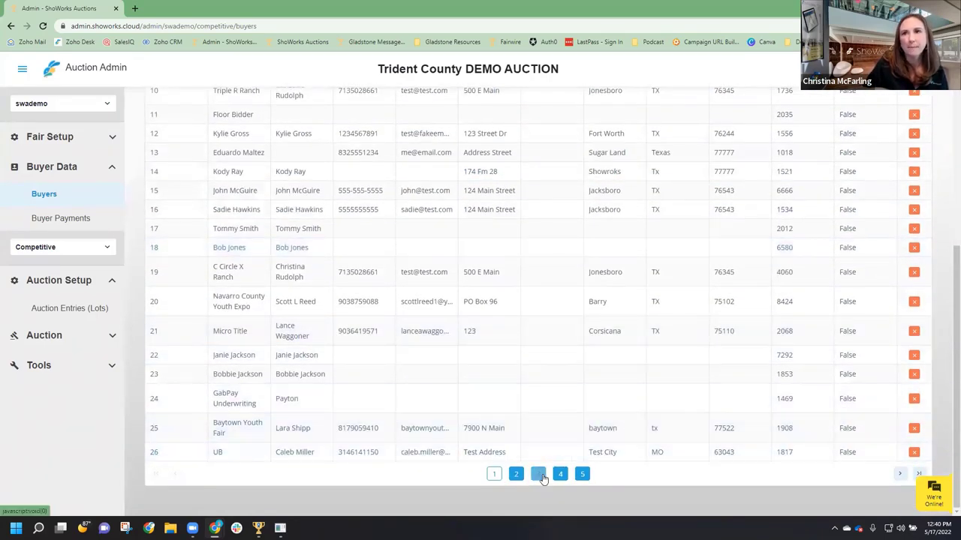
{"action": "left_click", "coordinate": [538, 474]}
{"action": "left_click", "coordinate": [560, 473]}
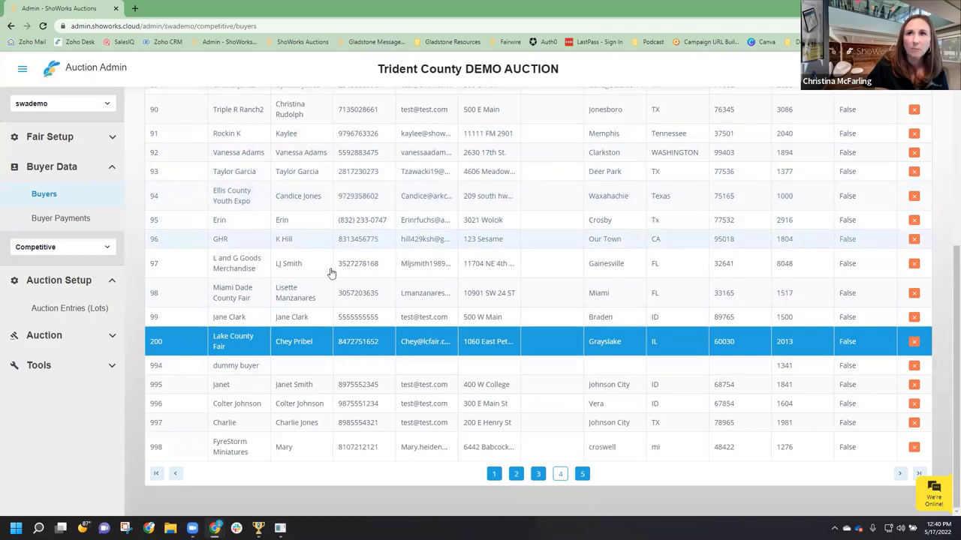
{"action": "scroll", "coordinate": [338, 281], "scroll_direction": "up", "scroll_amount": 5}
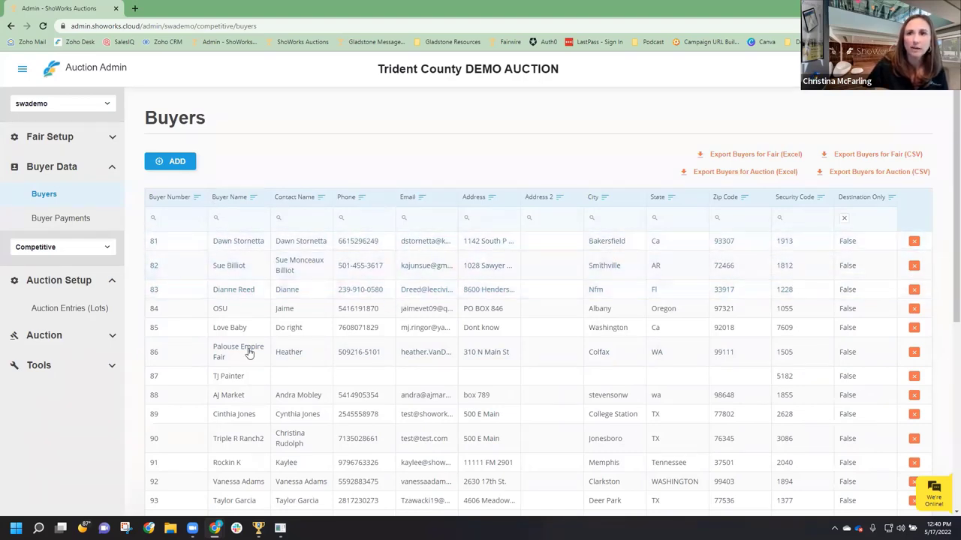
- In ShoWorks 2020, select the Lake County Fair row and confirm its Buyer ID is 200
{"action": "left_click", "coordinate": [258, 527]}
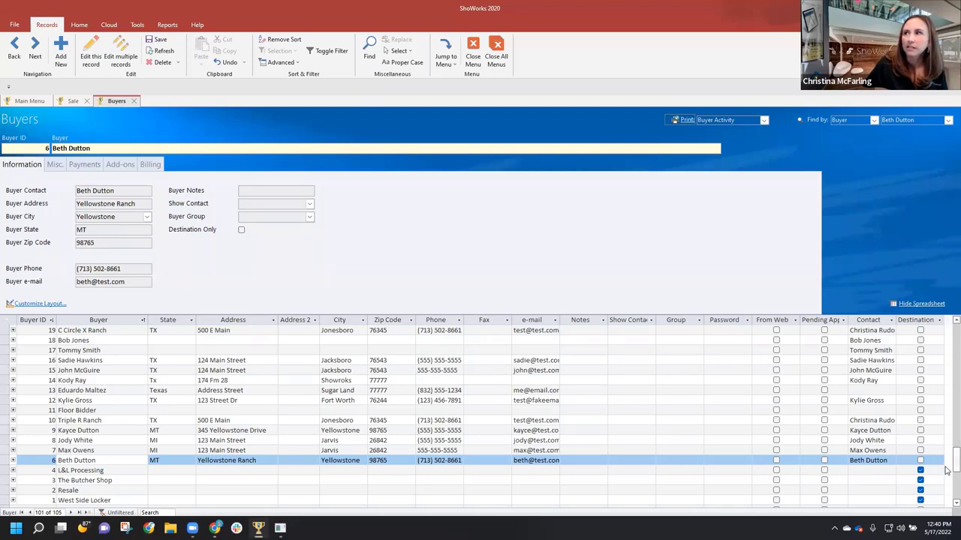
{"action": "scroll", "coordinate": [947, 471], "scroll_direction": "up", "scroll_amount": 20}
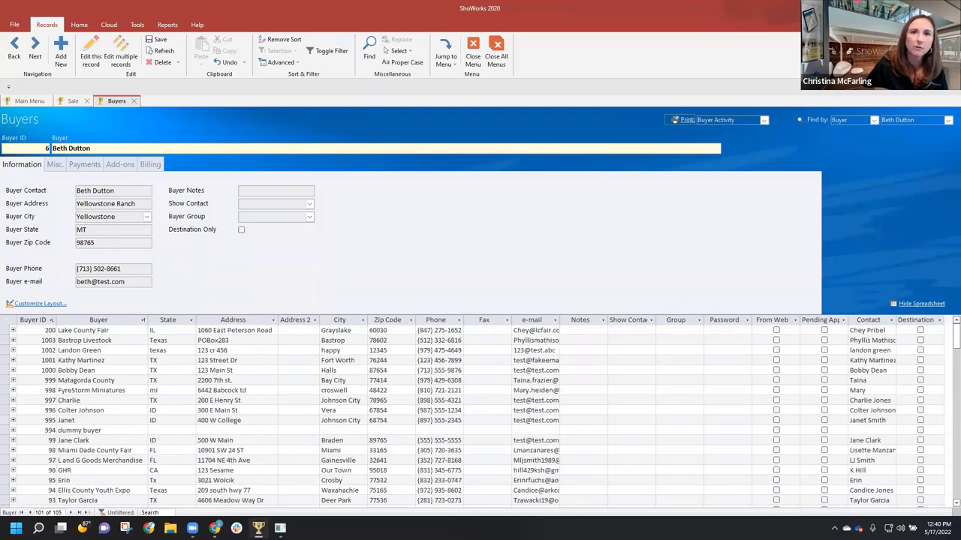
{"action": "left_click", "coordinate": [9, 330]}
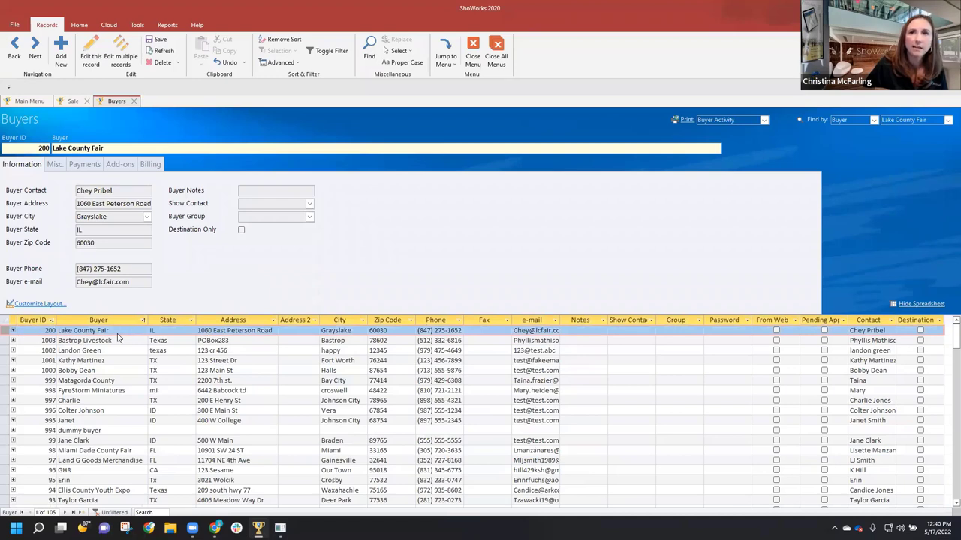
{"action": "left_click", "coordinate": [42, 331]}
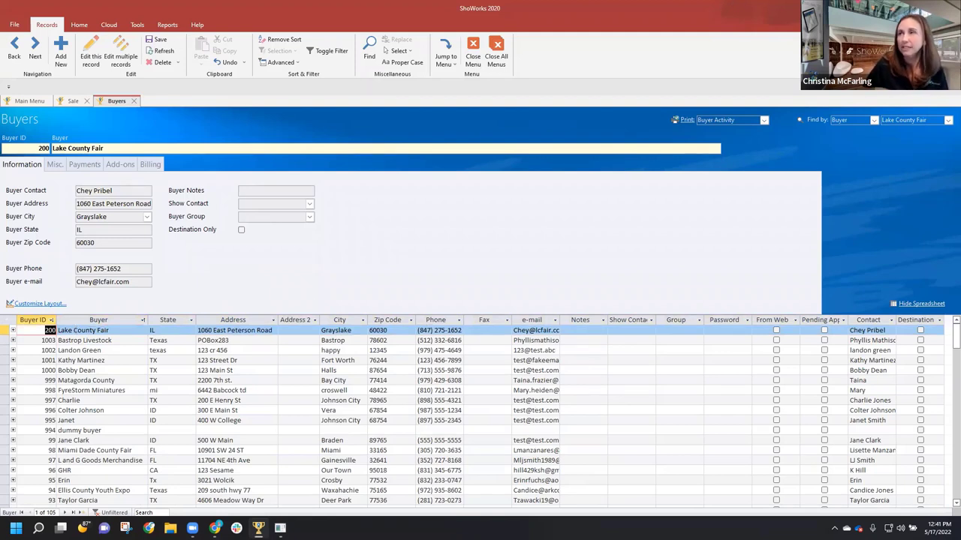
{"action": "key", "text": "alt+Tab"}
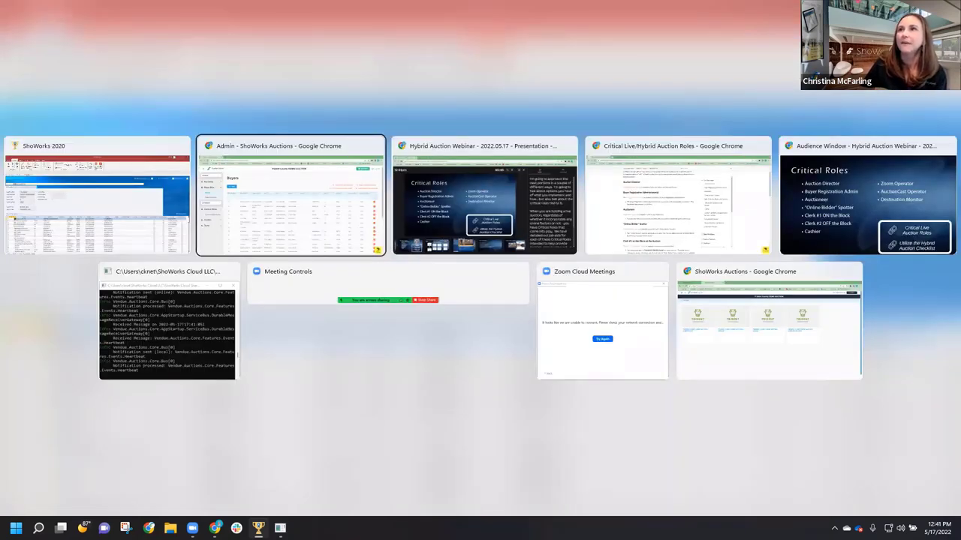
- Scroll the Critical Live/Hybrid Auction Roles article to the Online Bidder Spotter section
{"action": "key", "text": "alt+Tab"}
{"action": "key", "text": "alt+Tab"}
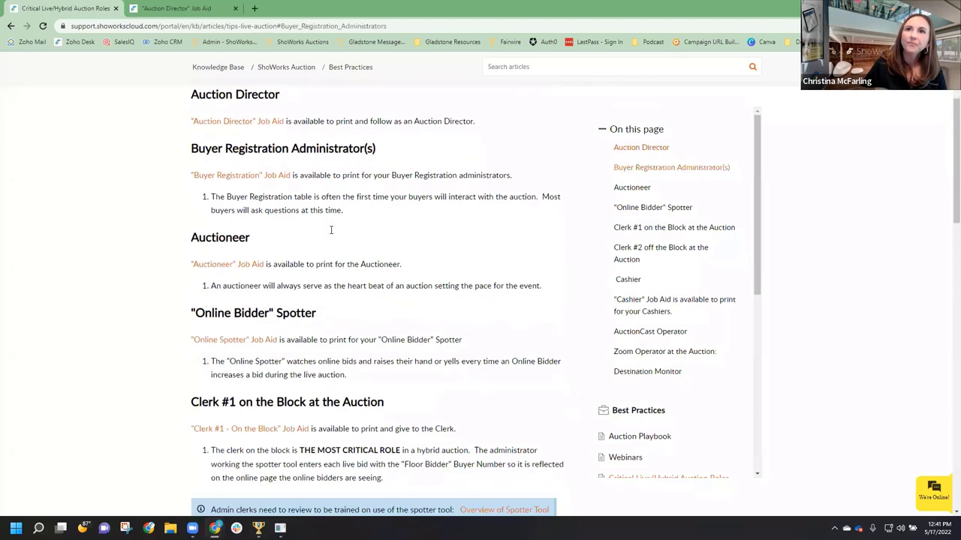
{"action": "scroll", "coordinate": [330, 230], "scroll_direction": "down", "scroll_amount": 2}
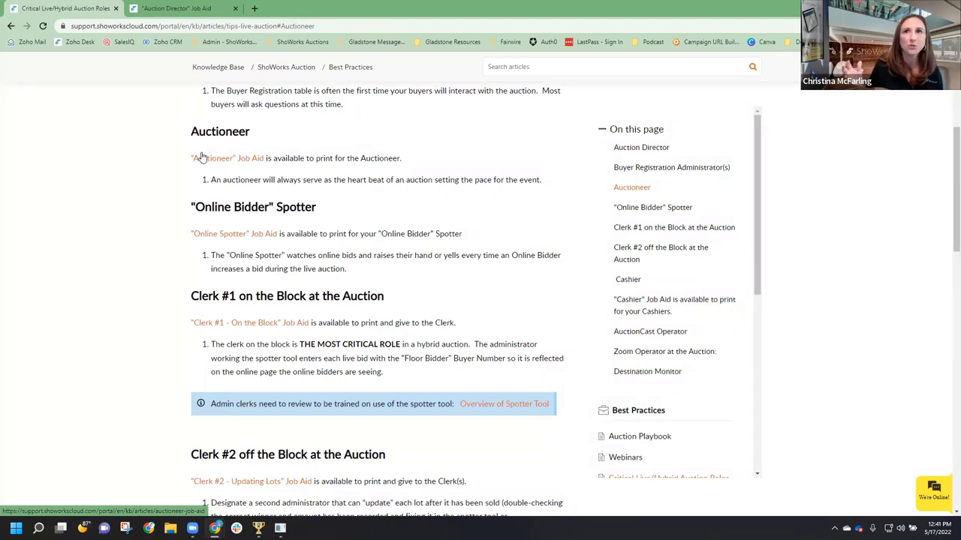
{"action": "scroll", "coordinate": [202, 159], "scroll_direction": "down", "scroll_amount": 2}
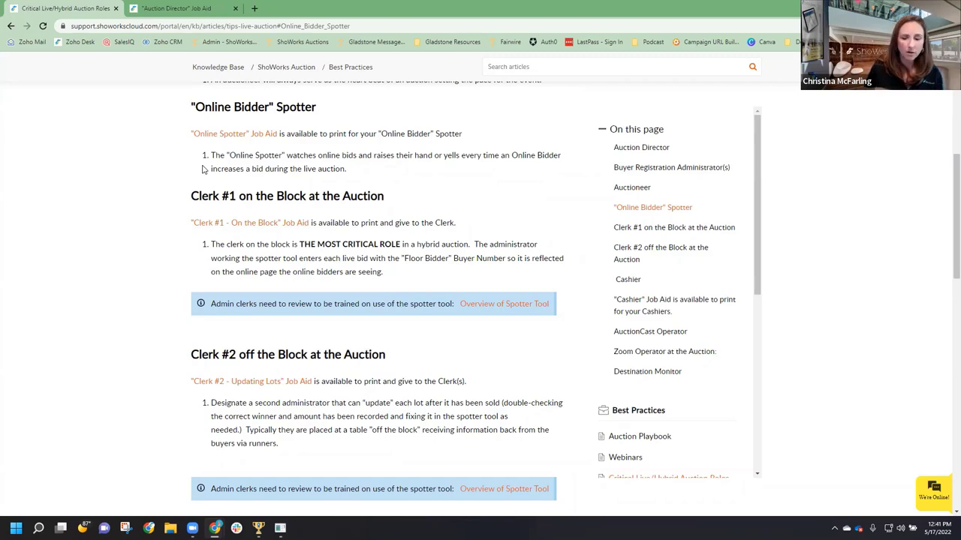
{"action": "key", "text": "alt+Tab"}
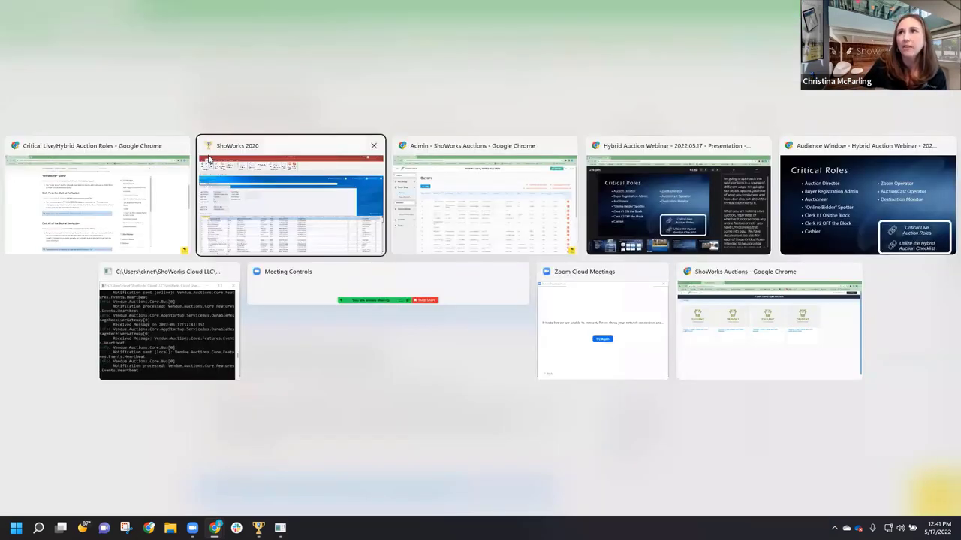
- View the Trident County DEMO AUCTION Competitive lot listing on the ShoWorks Auctions site
{"action": "left_click", "coordinate": [748, 342]}
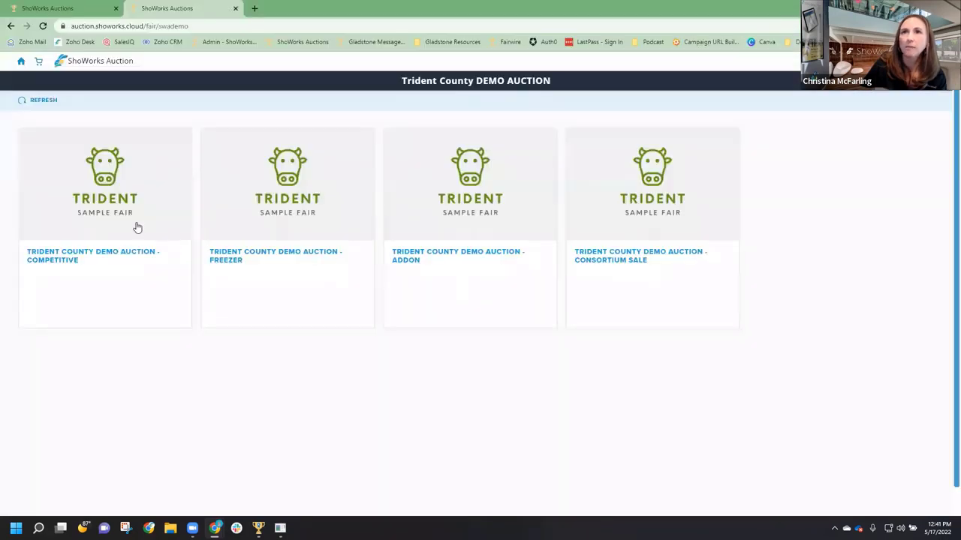
{"action": "left_click", "coordinate": [107, 189]}
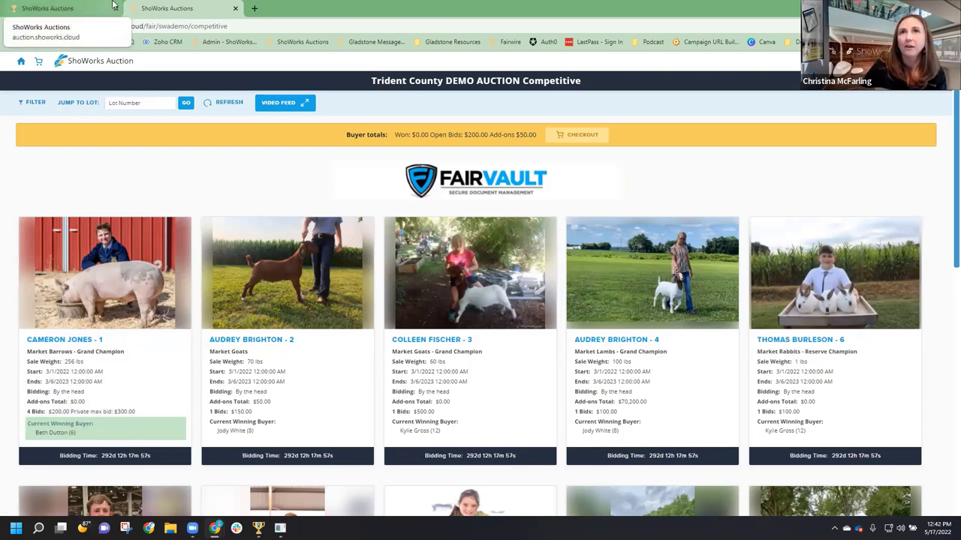
{"action": "key", "text": "alt+Tab"}
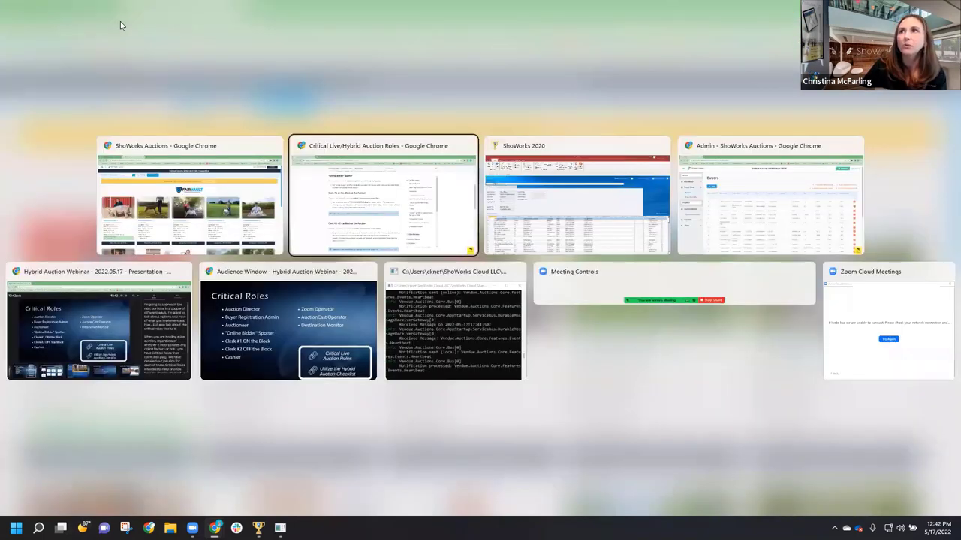
- Open the Spotter Tool from the Tools section in ShoWorks Auction Admin
{"action": "key", "text": "alt+Tab"}
{"action": "key", "text": "alt+Tab"}
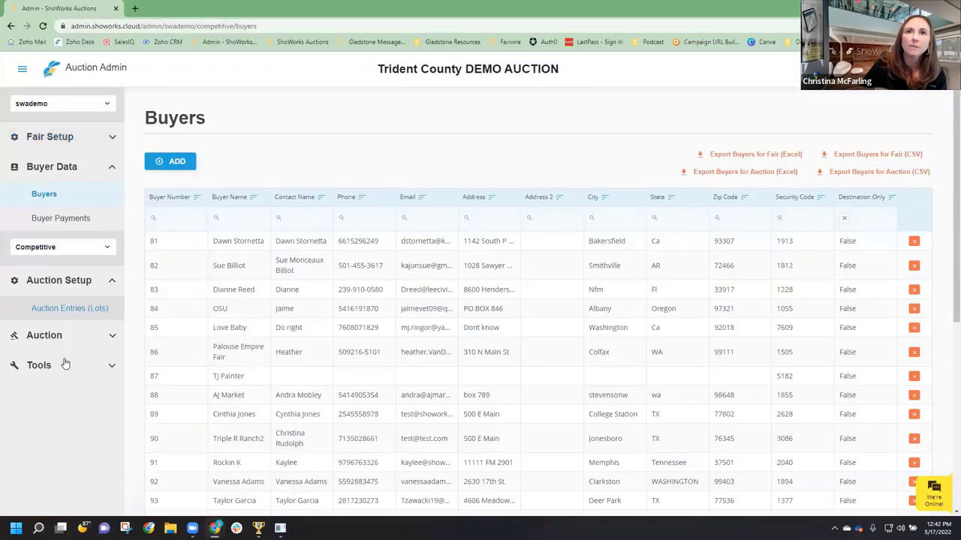
{"action": "left_click", "coordinate": [65, 365]}
{"action": "left_click", "coordinate": [64, 394]}
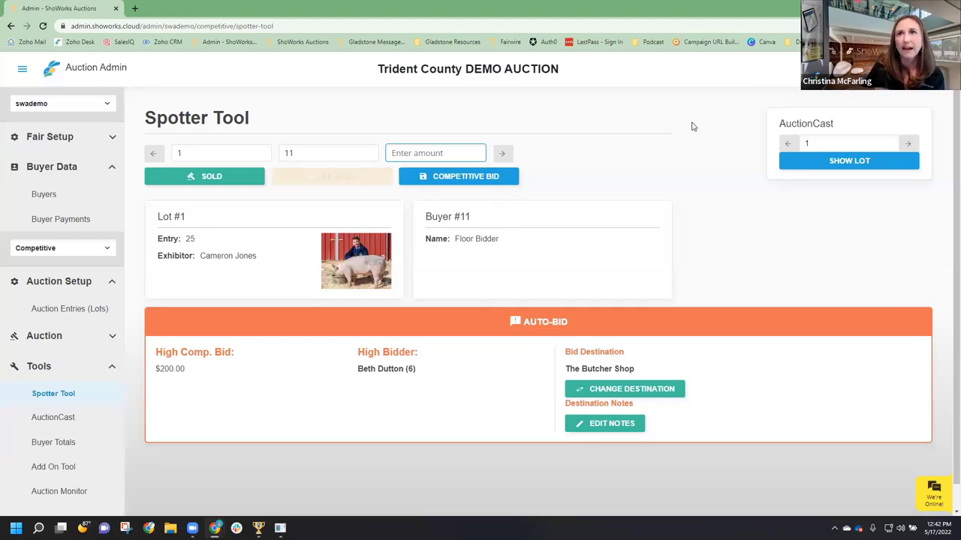
{"action": "key", "text": "alt+Tab"}
{"action": "key", "text": "alt+Tab"}
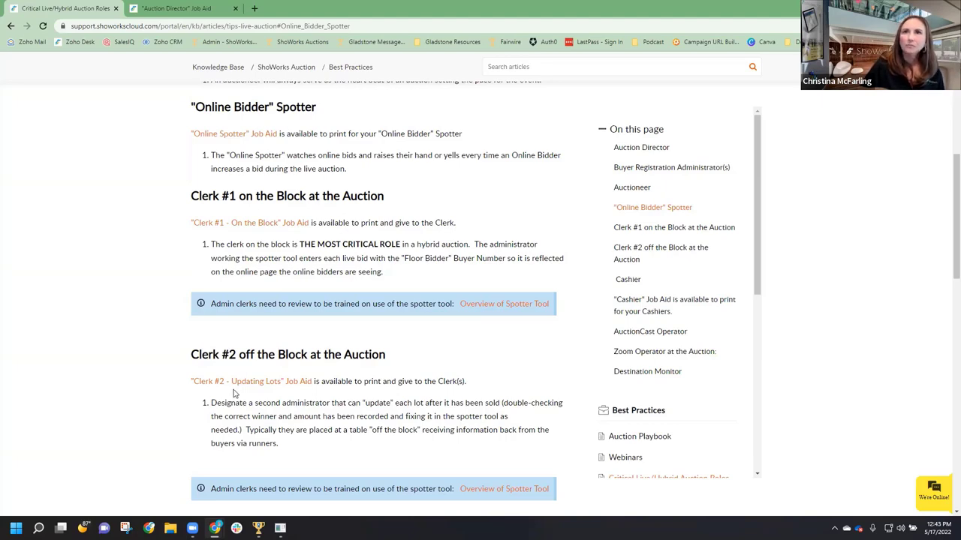
- Review the Clerk #1 and Clerk #2 sections, then return to the Spotter Tool
{"action": "scroll", "coordinate": [232, 390], "scroll_direction": "down", "scroll_amount": 4}
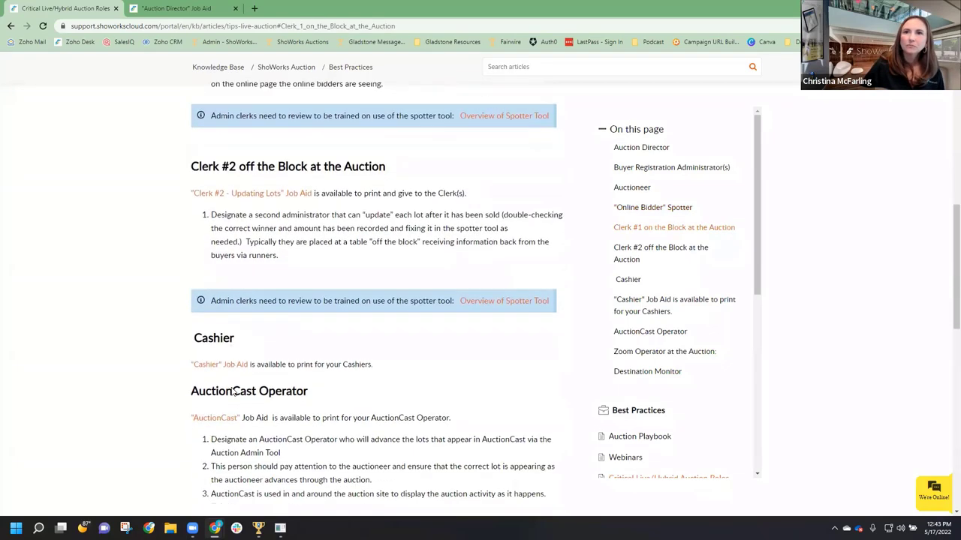
{"action": "scroll", "coordinate": [232, 390], "scroll_direction": "up", "scroll_amount": 4}
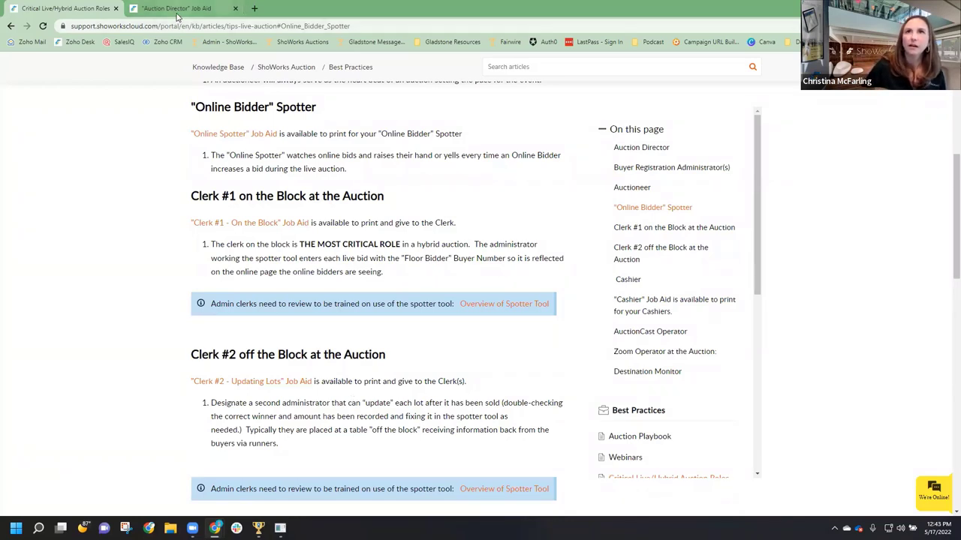
{"action": "key", "text": "alt+Tab"}
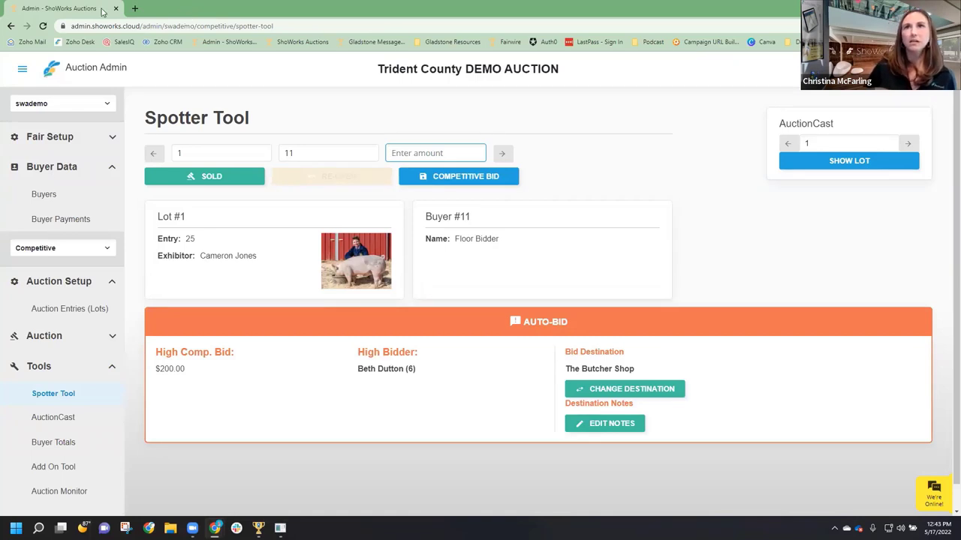
{"action": "left_click", "coordinate": [305, 157]}
{"action": "left_click_drag", "start_coordinate": [304, 157], "coordinate": [280, 157]}
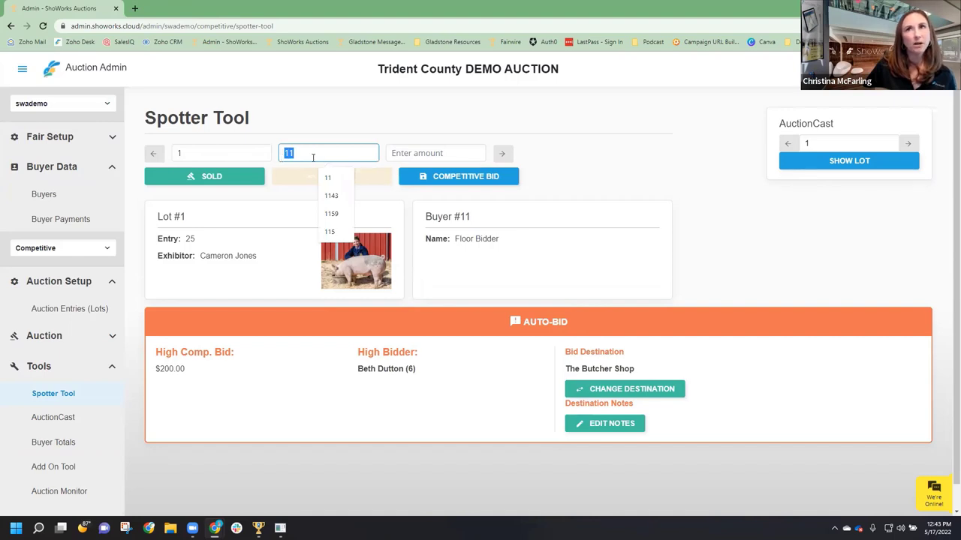
{"action": "left_click", "coordinate": [397, 154]}
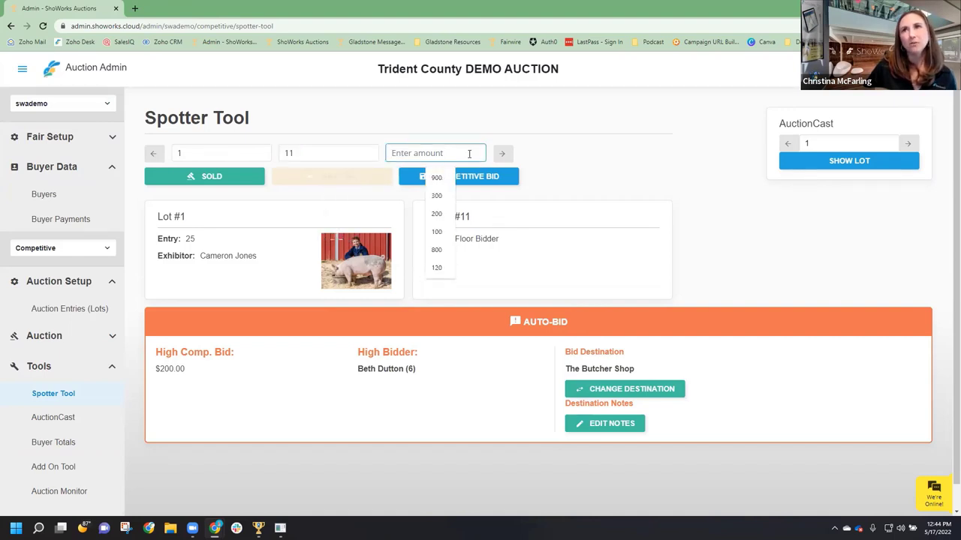
{"action": "left_click", "coordinate": [538, 177]}
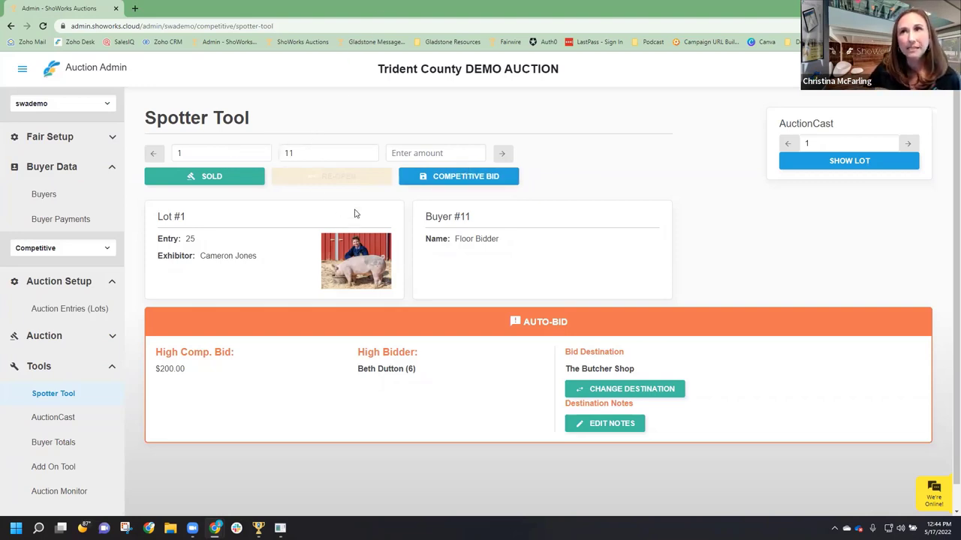
- Record a $250 floor bid on Lot #1; auto-bid raises the high bid to $275.00 for buyer 6
{"action": "left_click_drag", "start_coordinate": [500, 240], "coordinate": [455, 249]}
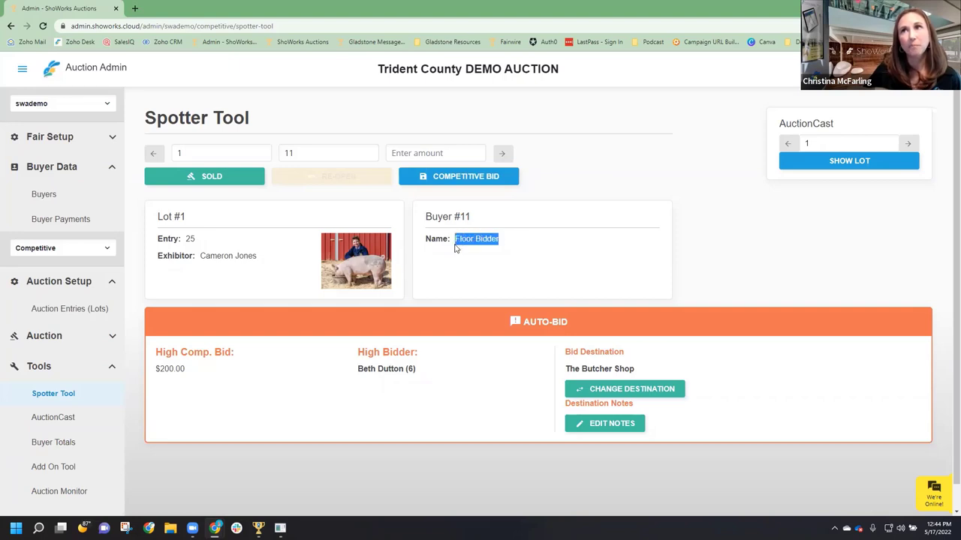
{"action": "left_click", "coordinate": [455, 216]}
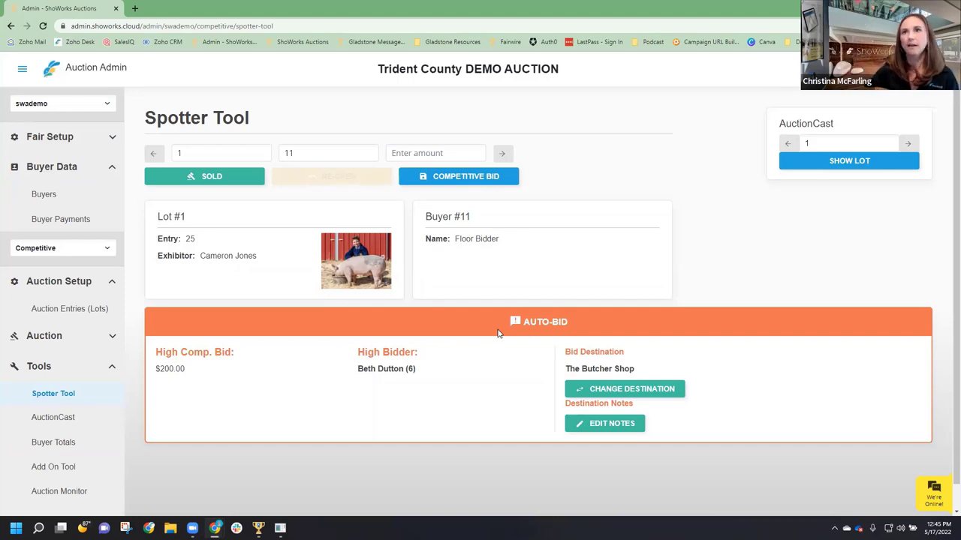
{"action": "left_click", "coordinate": [413, 154]}
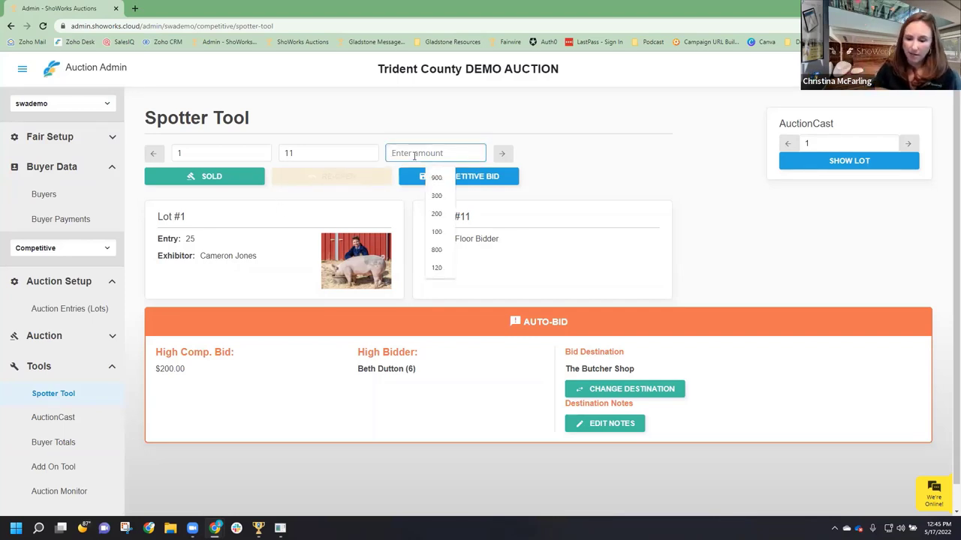
{"action": "type", "text": "250"}
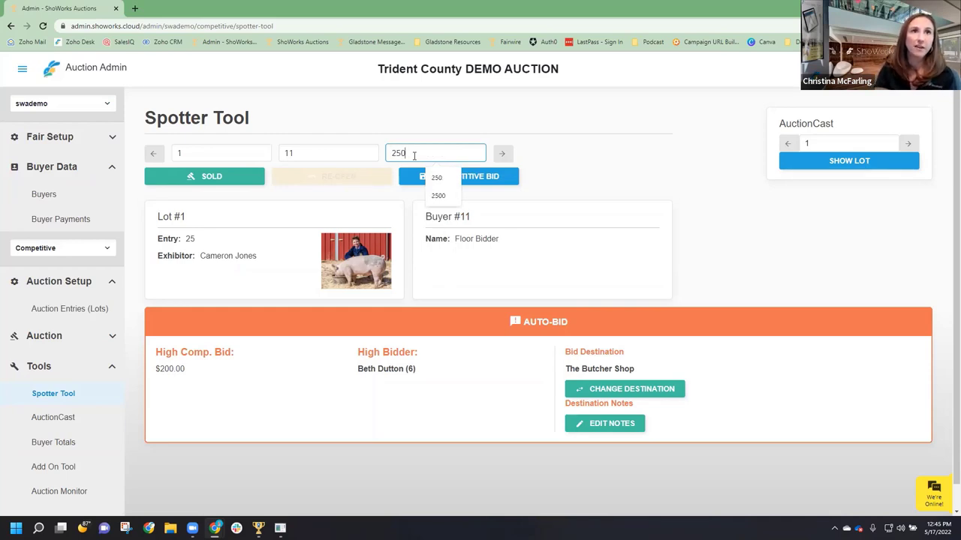
{"action": "key", "text": "Return"}
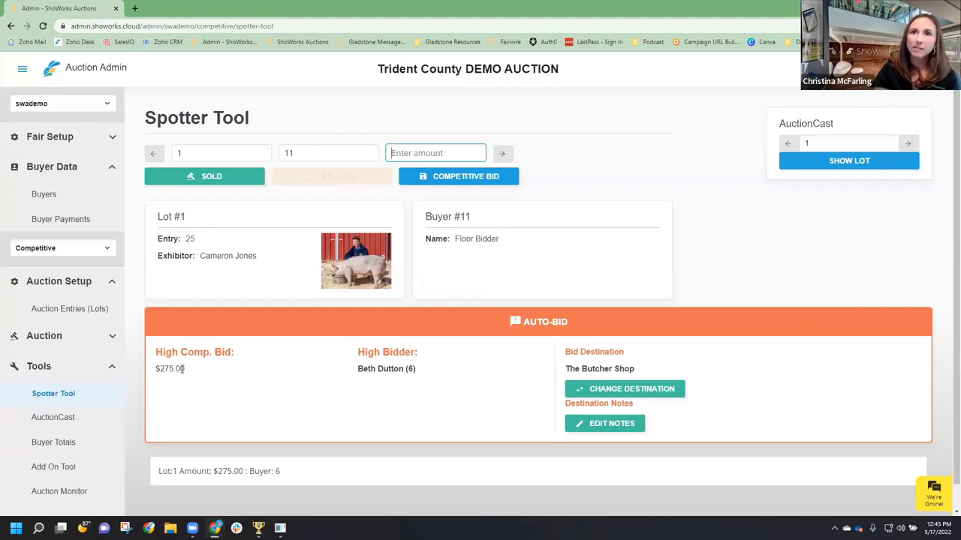
{"action": "left_click_drag", "start_coordinate": [190, 373], "coordinate": [156, 372]}
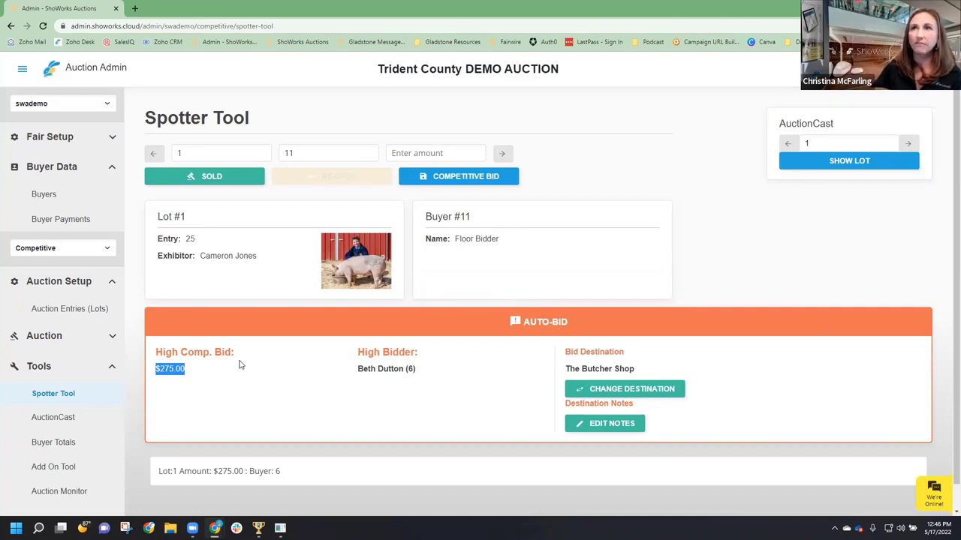
{"action": "left_click", "coordinate": [406, 153]}
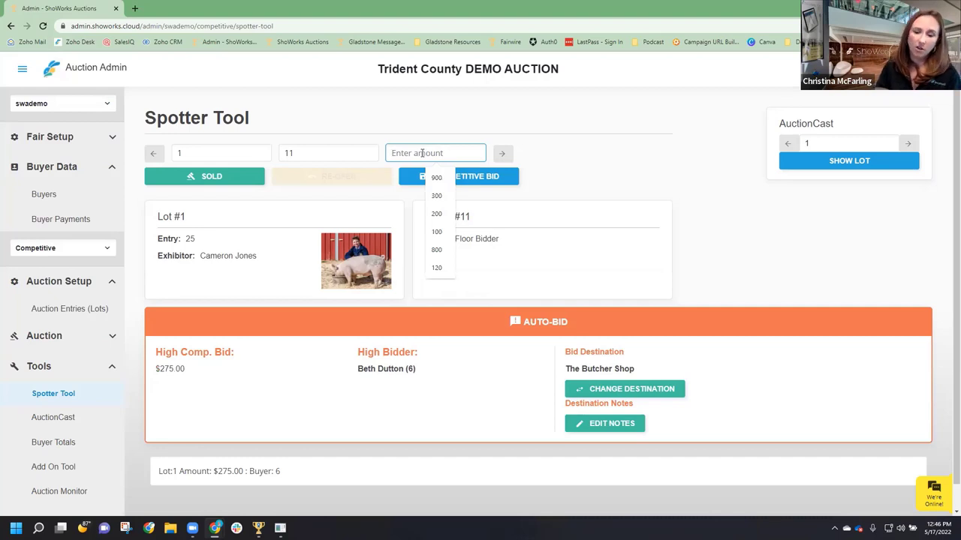
- Enter a $400 floor bid, then a $600 floor bid topping buyer 12's $500 online bid
{"action": "type", "text": "400"}
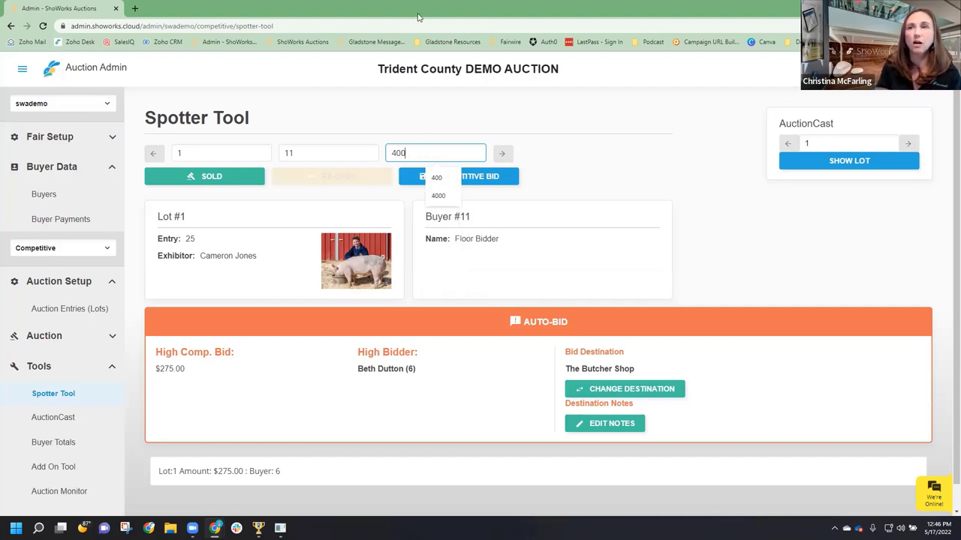
{"action": "key", "text": "Return"}
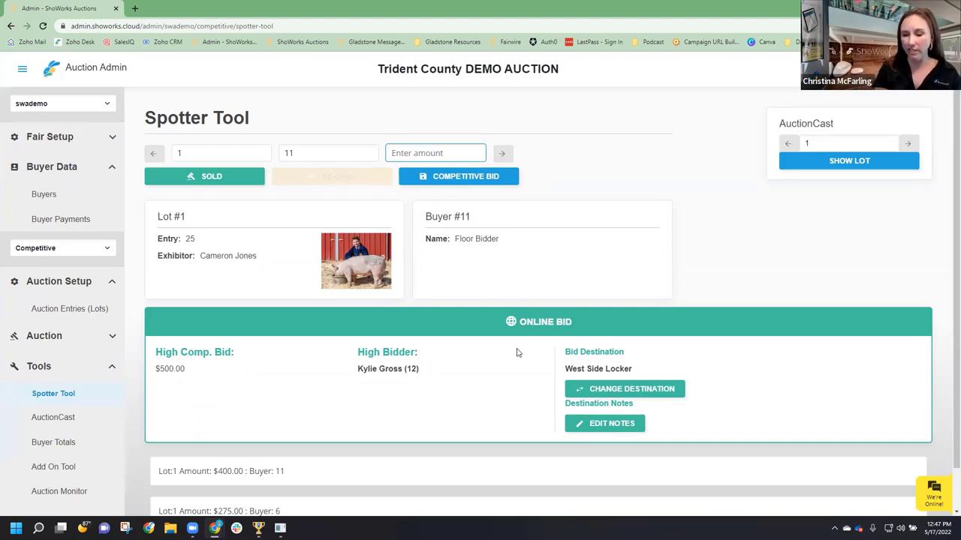
{"action": "type", "text": "600"}
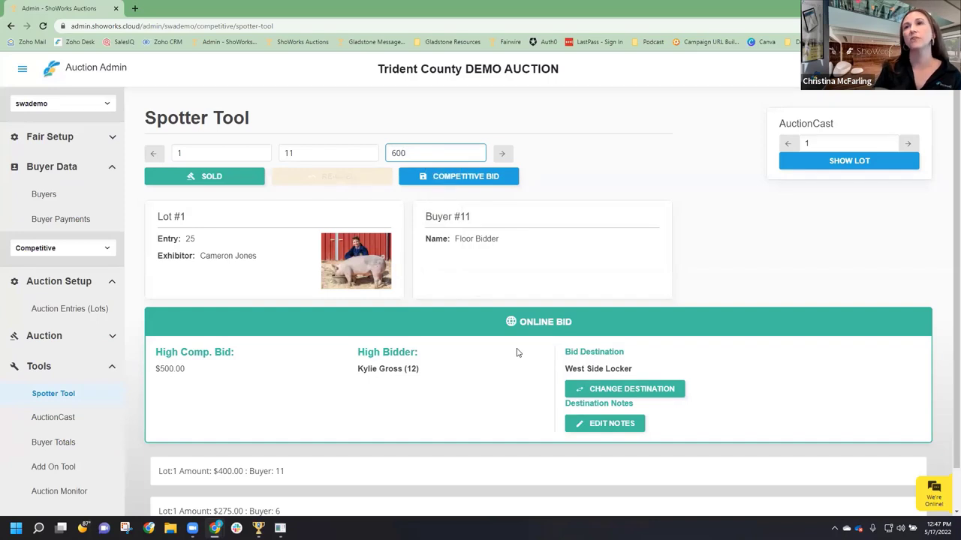
{"action": "key", "text": "Return"}
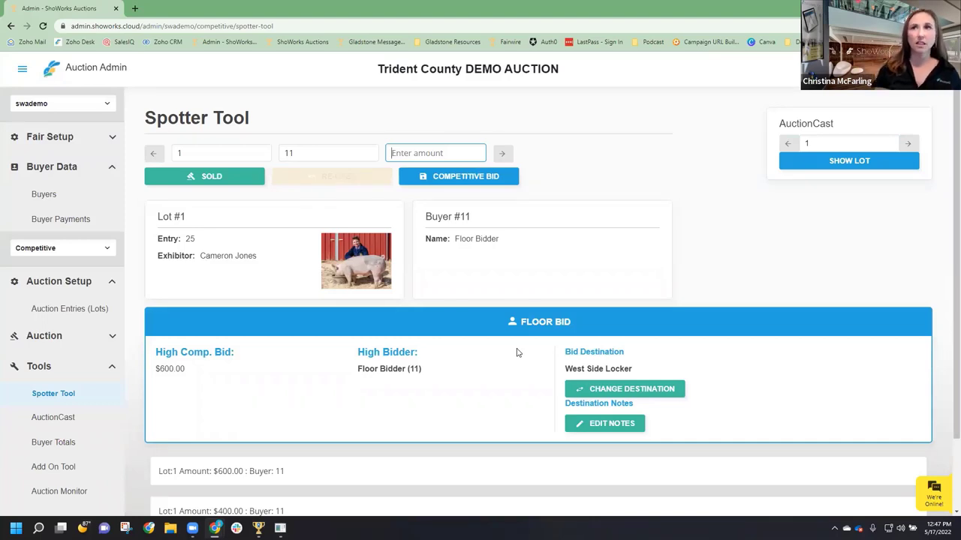
- Mark Lot #1 sold and reassign the $600 win to buyer 10, Triple R Ranch
{"action": "left_click", "coordinate": [217, 178]}
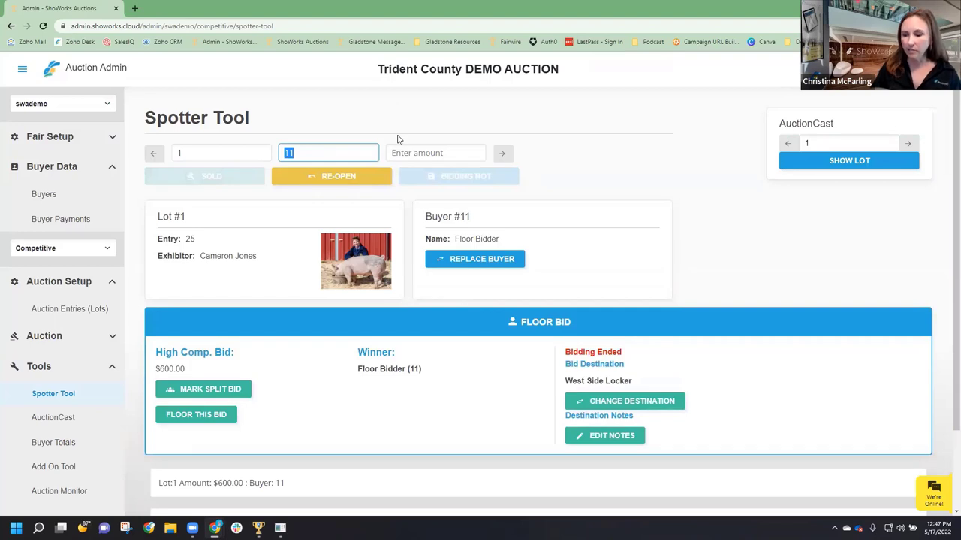
{"action": "type", "text": "10"}
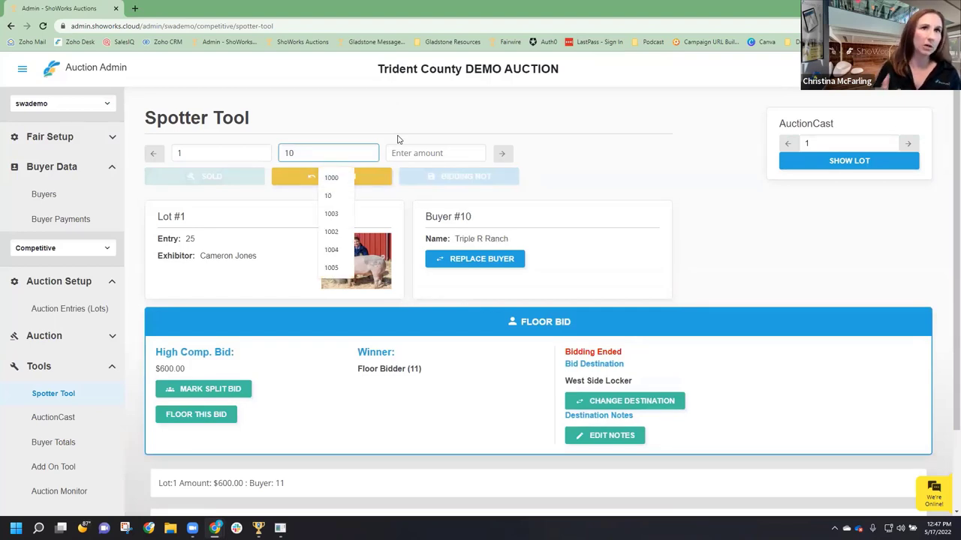
{"action": "left_click", "coordinate": [474, 269]}
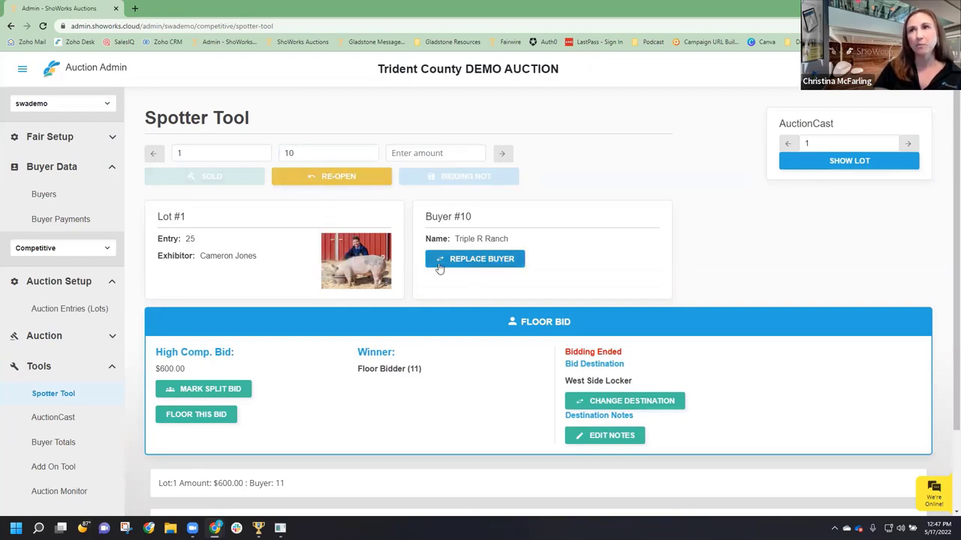
{"action": "left_click", "coordinate": [475, 259]}
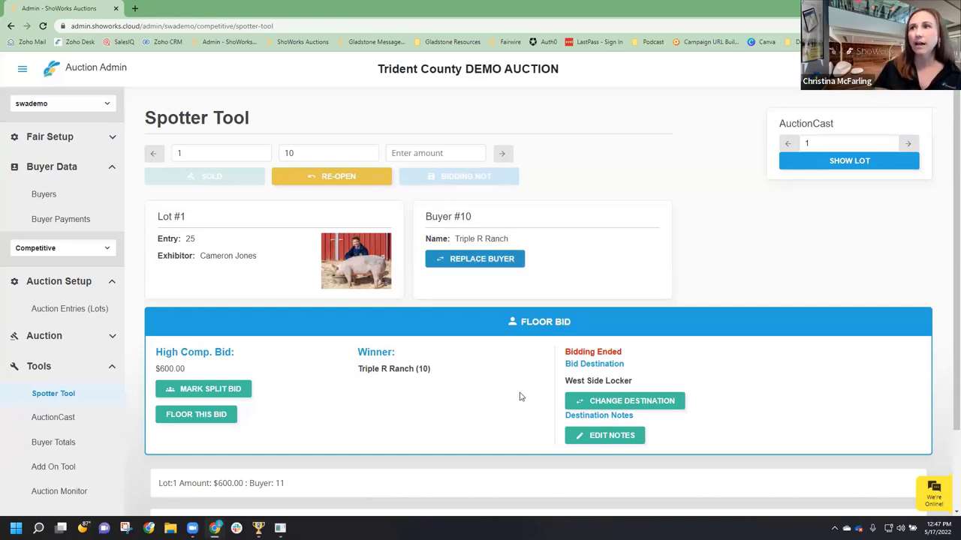
- Change Lot #1's bid destination from West Side Locker to L&L Processing and save
{"action": "left_click", "coordinate": [603, 407]}
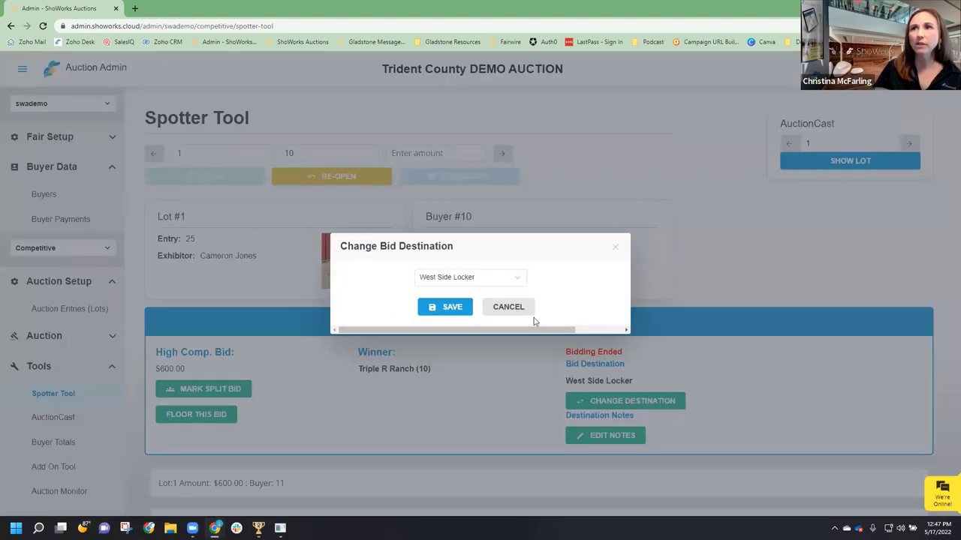
{"action": "left_click", "coordinate": [516, 277]}
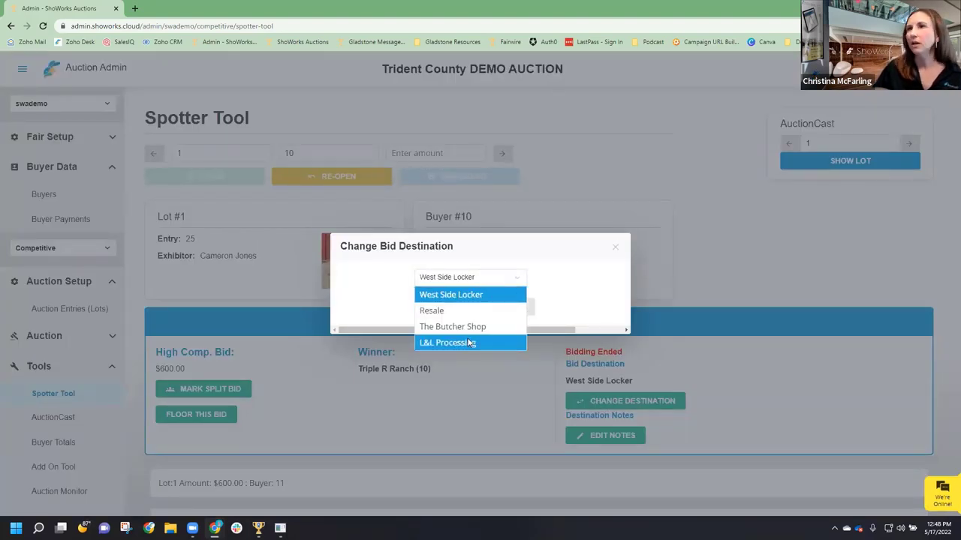
{"action": "left_click", "coordinate": [473, 342]}
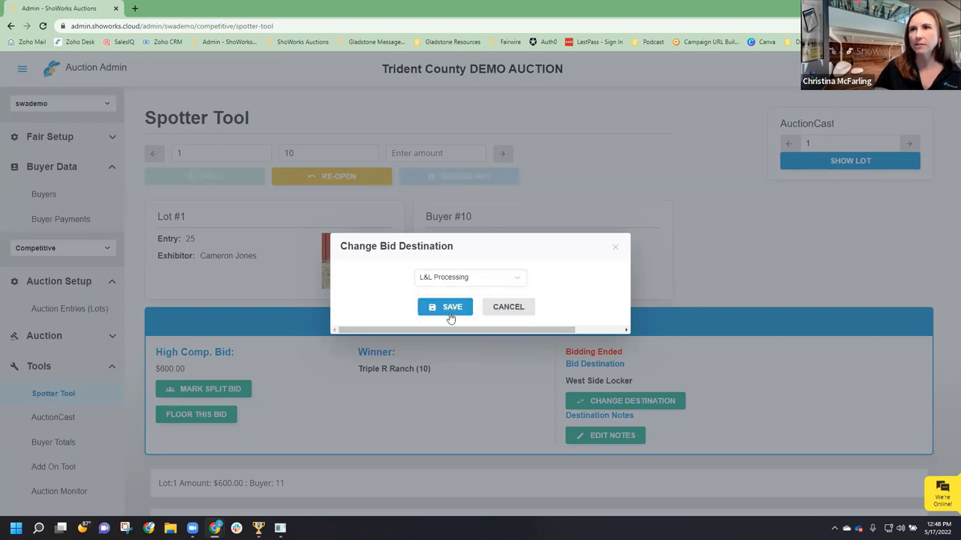
{"action": "left_click", "coordinate": [450, 308]}
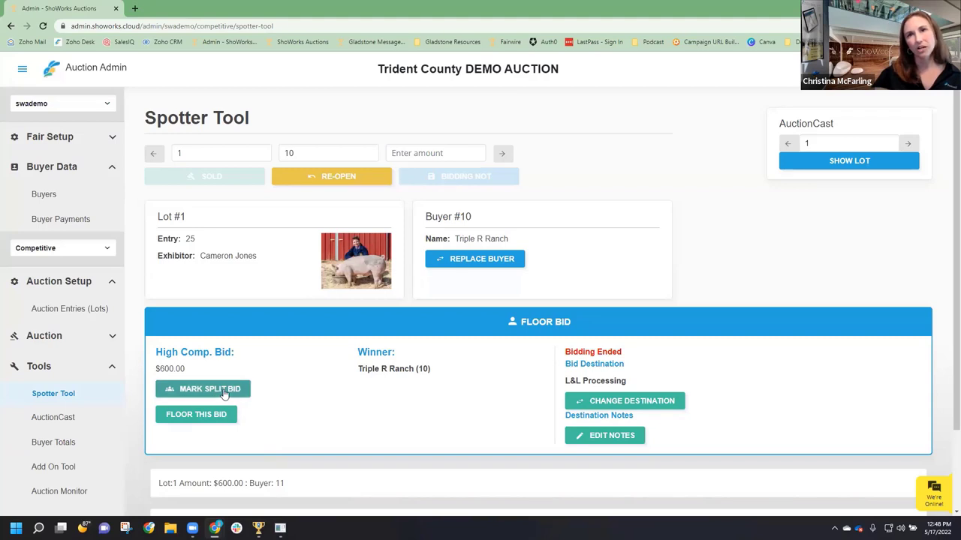
- Start splitting the $600 bid: Triple R Ranch gets 300, buyer 8 the remainder
{"action": "left_click", "coordinate": [225, 389]}
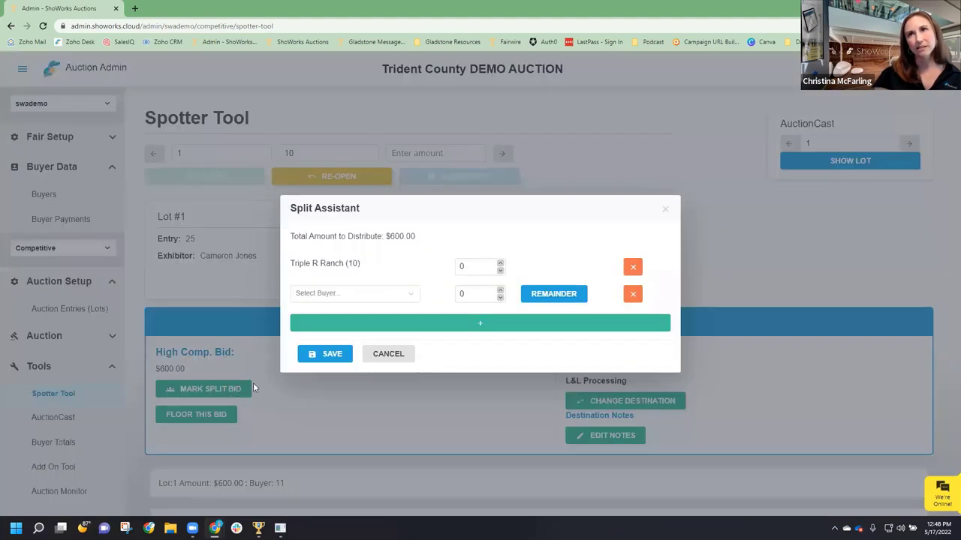
{"action": "left_click", "coordinate": [485, 268]}
{"action": "left_click", "coordinate": [445, 268]}
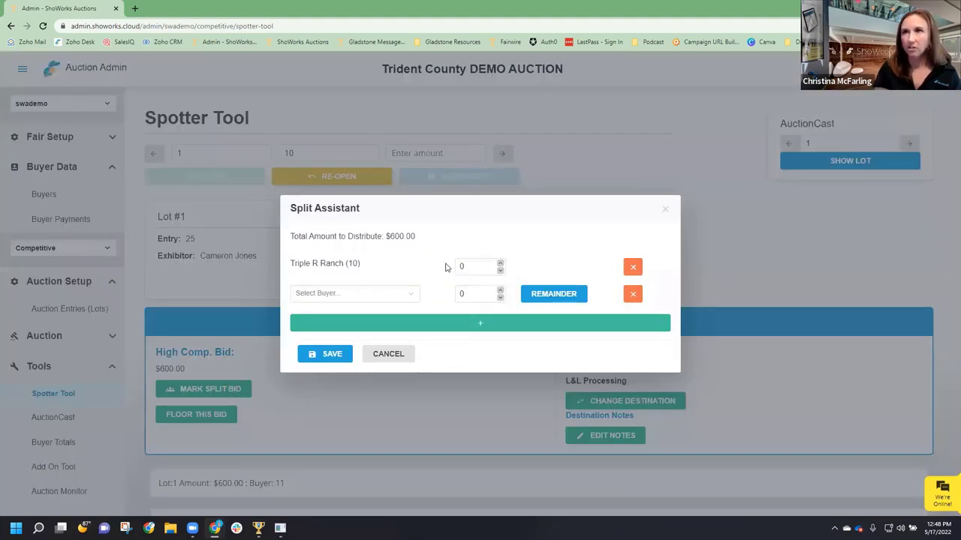
{"action": "double_click", "coordinate": [471, 270]}
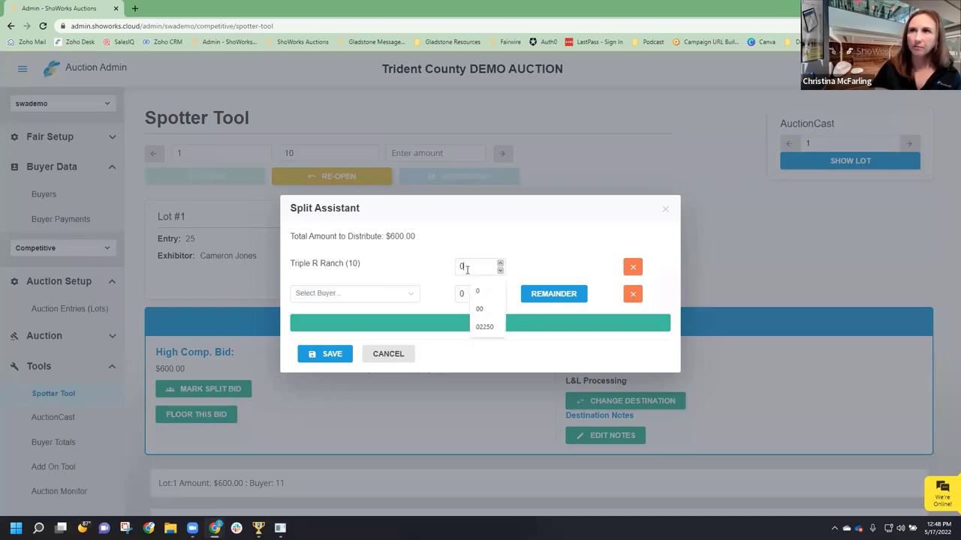
{"action": "type", "text": "300"}
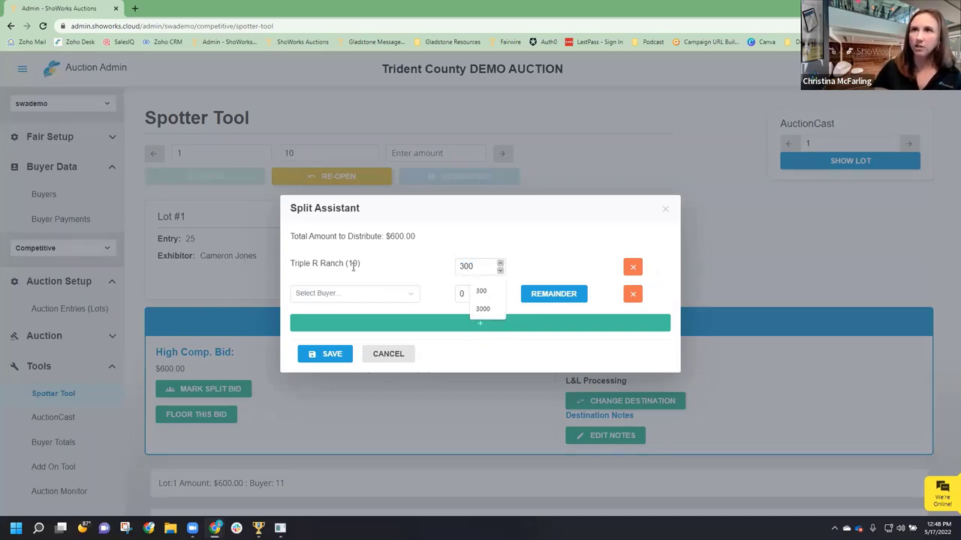
{"action": "left_click", "coordinate": [347, 299]}
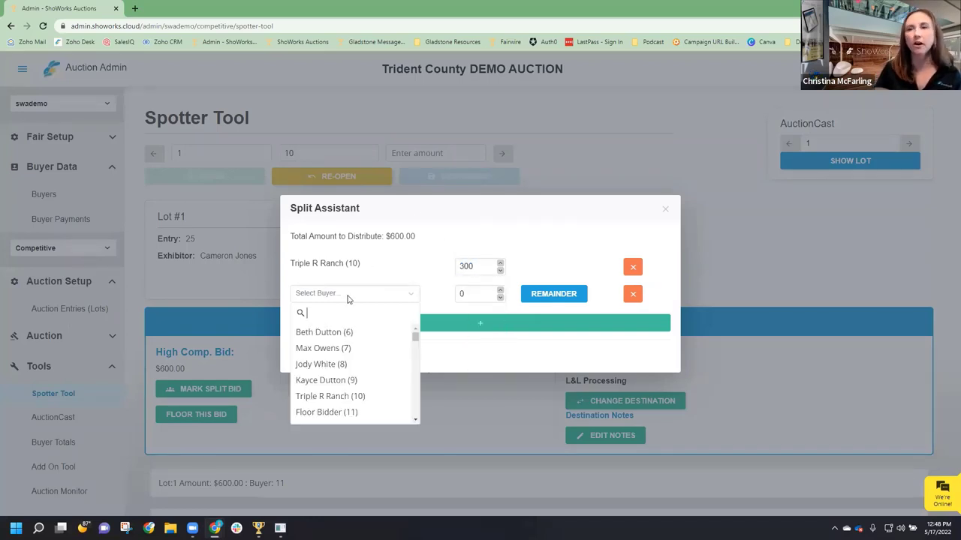
{"action": "type", "text": "jod"}
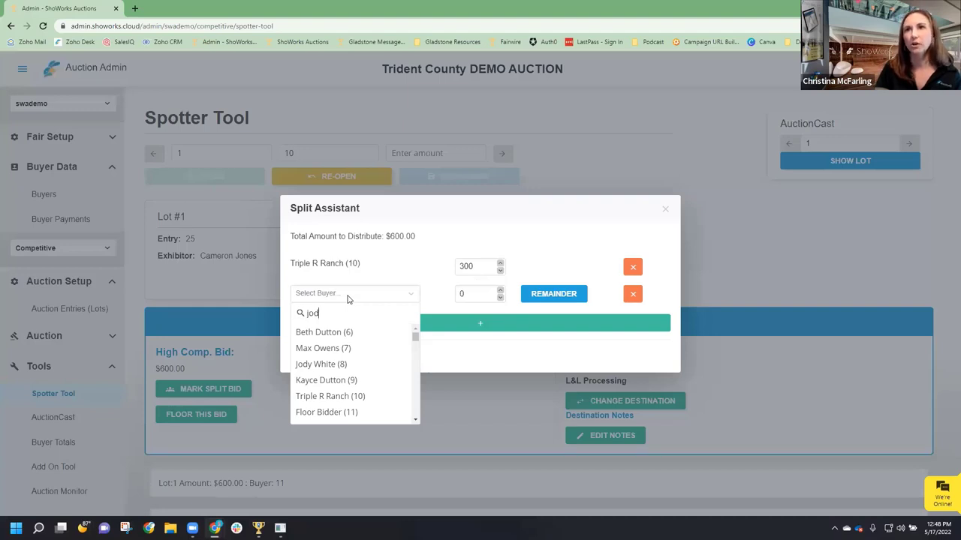
{"action": "left_click", "coordinate": [367, 335]}
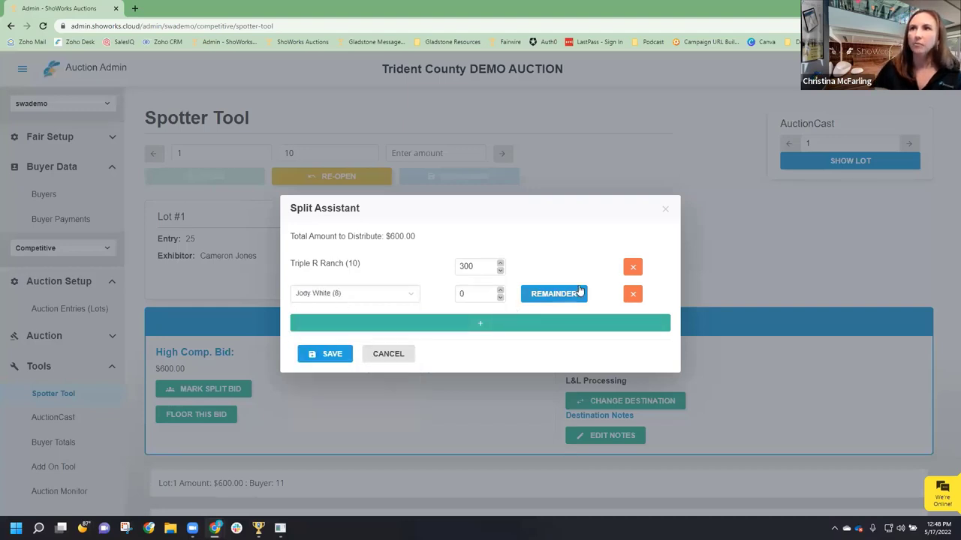
{"action": "left_click", "coordinate": [578, 293]}
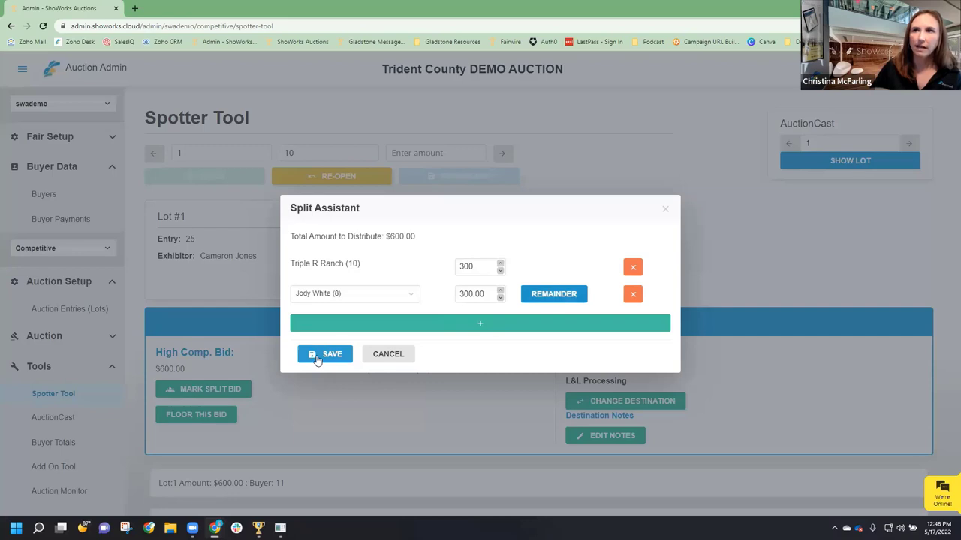
- Lower Triple R Ranch's share to 200 and select buyer 8's amount for adjustment
{"action": "left_click", "coordinate": [475, 268]}
{"action": "left_click_drag", "start_coordinate": [475, 267], "coordinate": [441, 263]}
{"action": "type", "text": "2"}
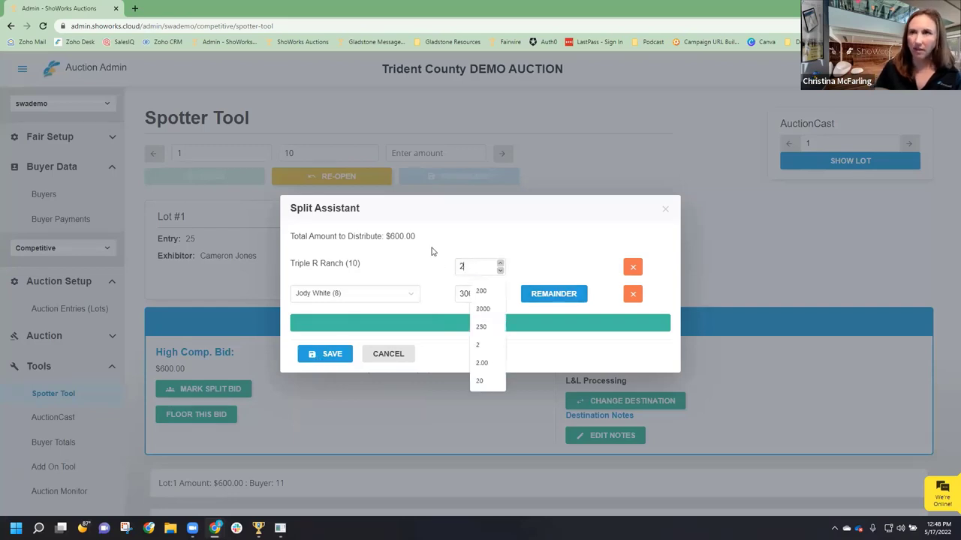
{"action": "type", "text": "00"}
{"action": "left_click", "coordinate": [484, 290]}
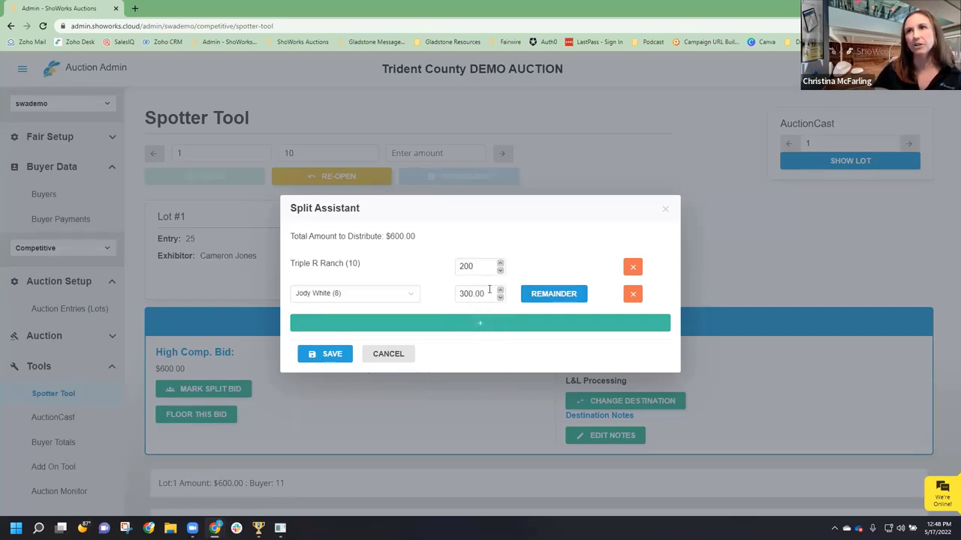
{"action": "left_click_drag", "start_coordinate": [489, 289], "coordinate": [420, 270]}
{"action": "type", "text": "200"}
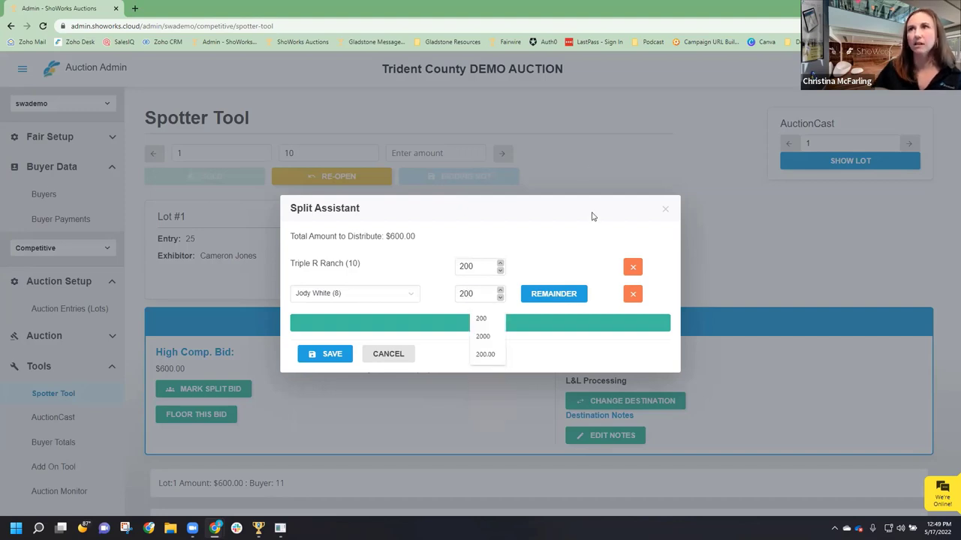
- Add buyer 7 as third buyer with the remaining $200 and save the split
{"action": "left_click", "coordinate": [479, 327]}
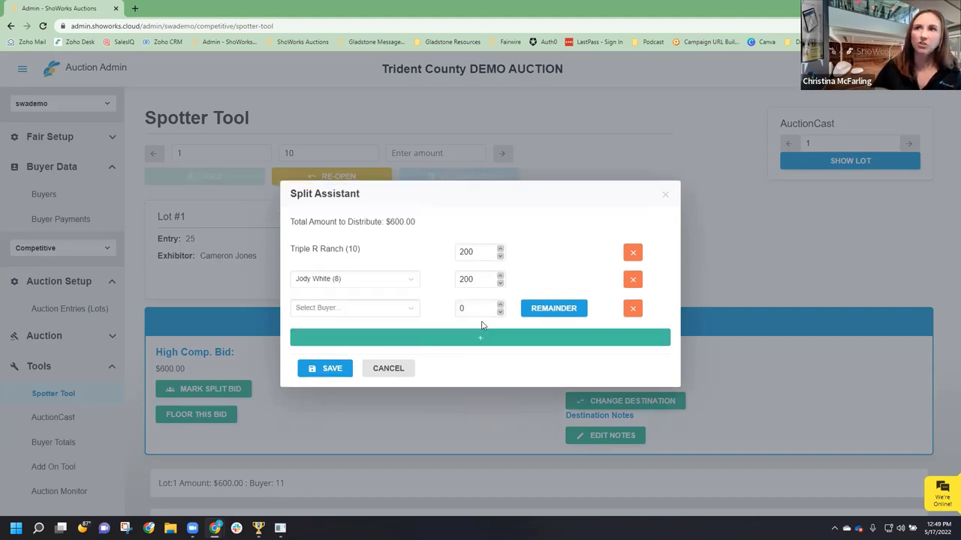
{"action": "left_click", "coordinate": [412, 310]}
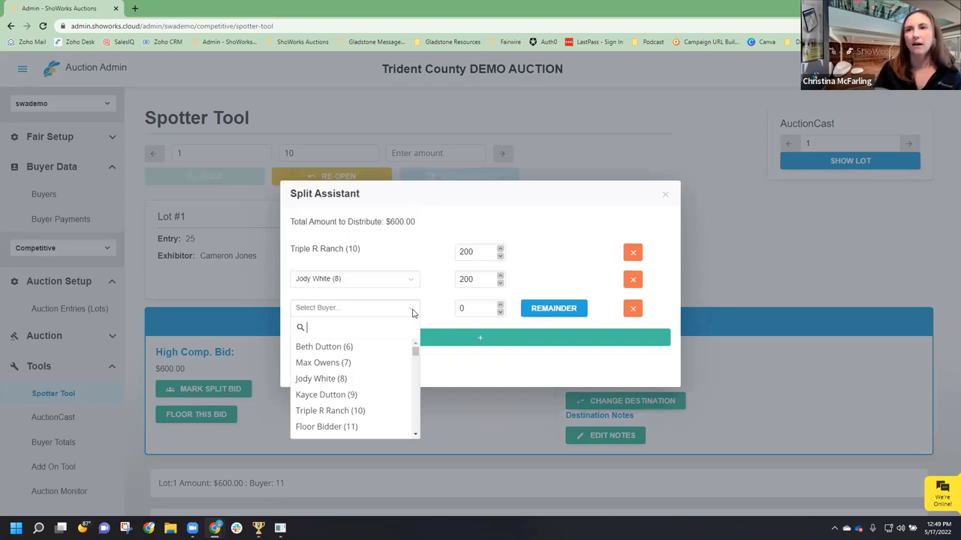
{"action": "type", "text": "max"}
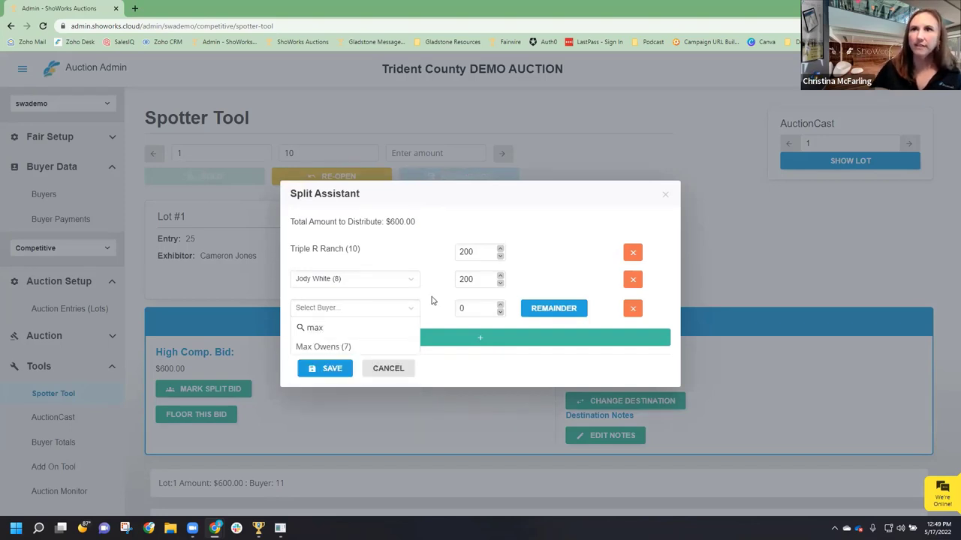
{"action": "left_click", "coordinate": [347, 347]}
{"action": "left_click", "coordinate": [531, 313]}
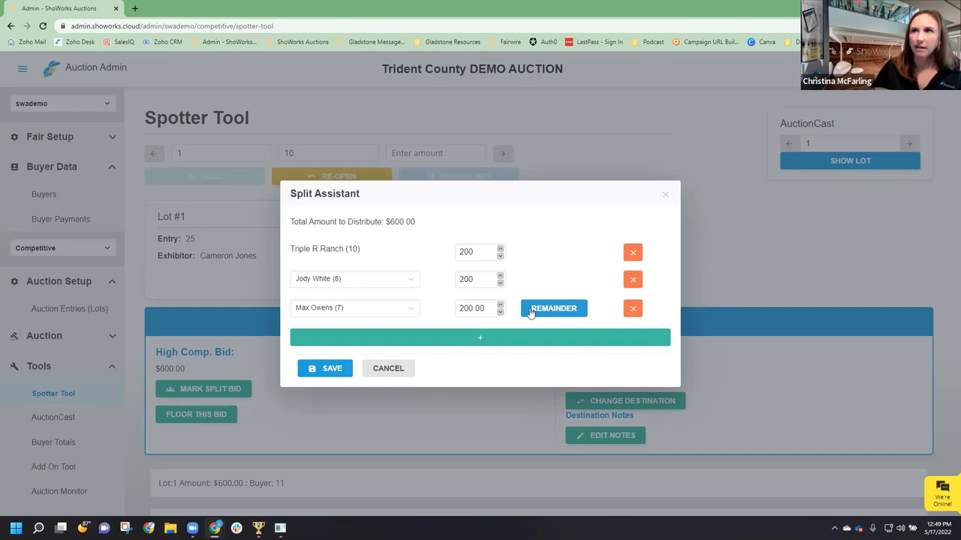
{"action": "left_click", "coordinate": [331, 368]}
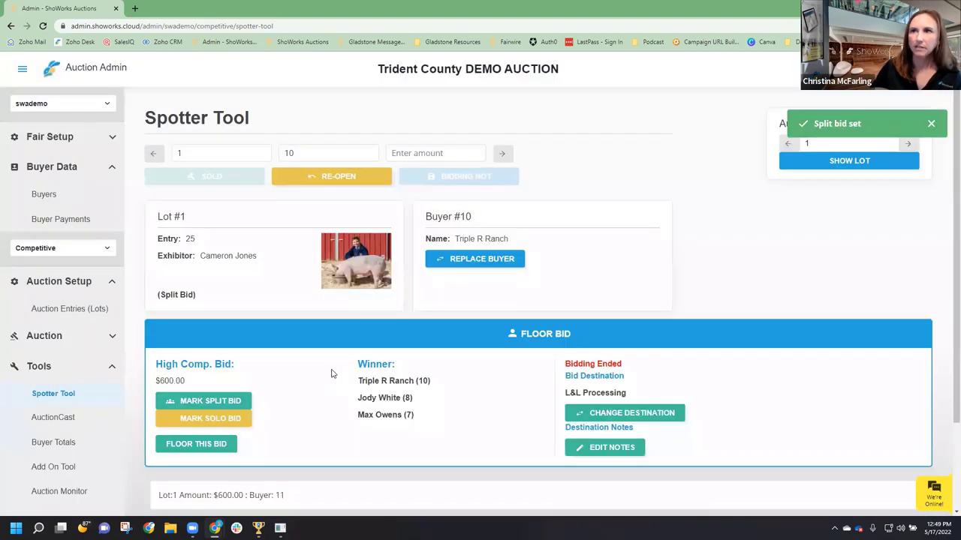
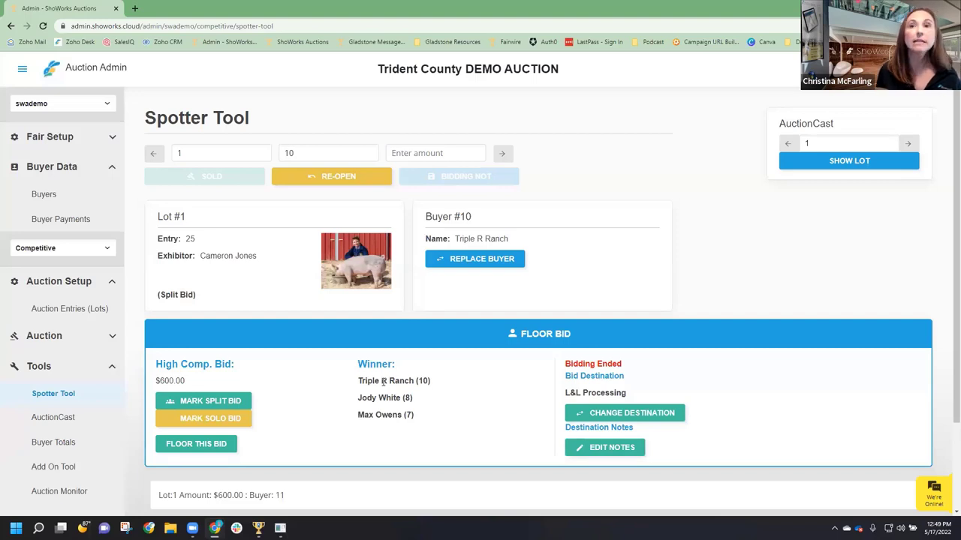
{"action": "left_click", "coordinate": [215, 447]}
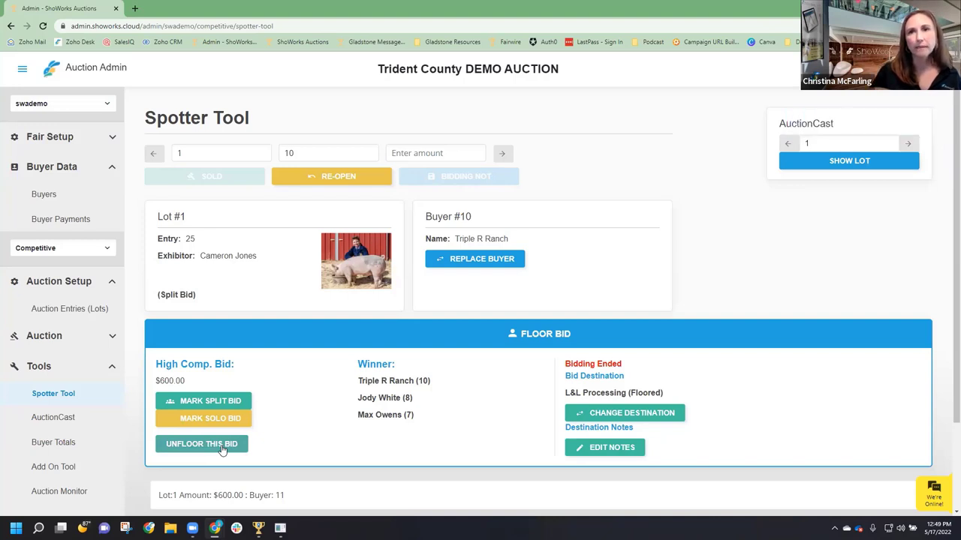
{"action": "left_click", "coordinate": [217, 448]}
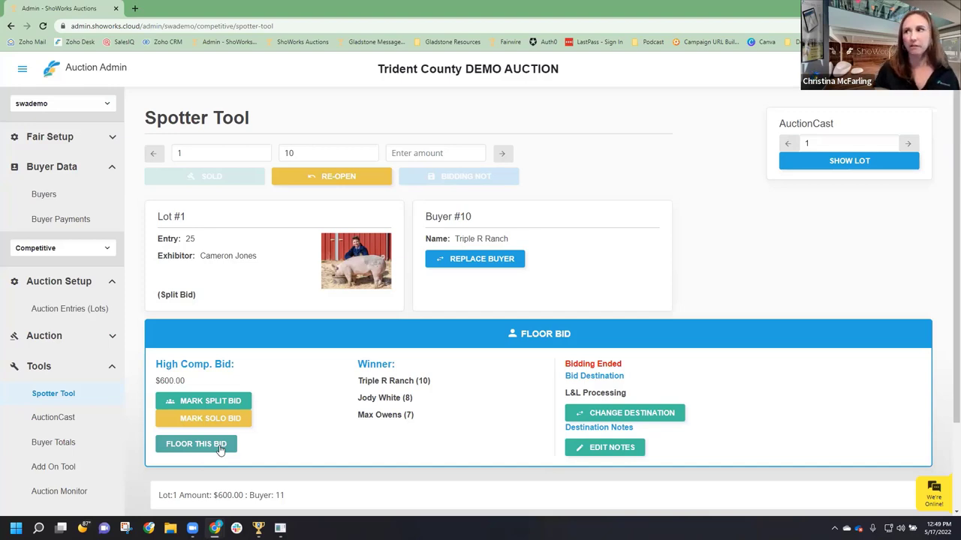
{"action": "scroll", "coordinate": [220, 449], "scroll_direction": "down", "scroll_amount": 1}
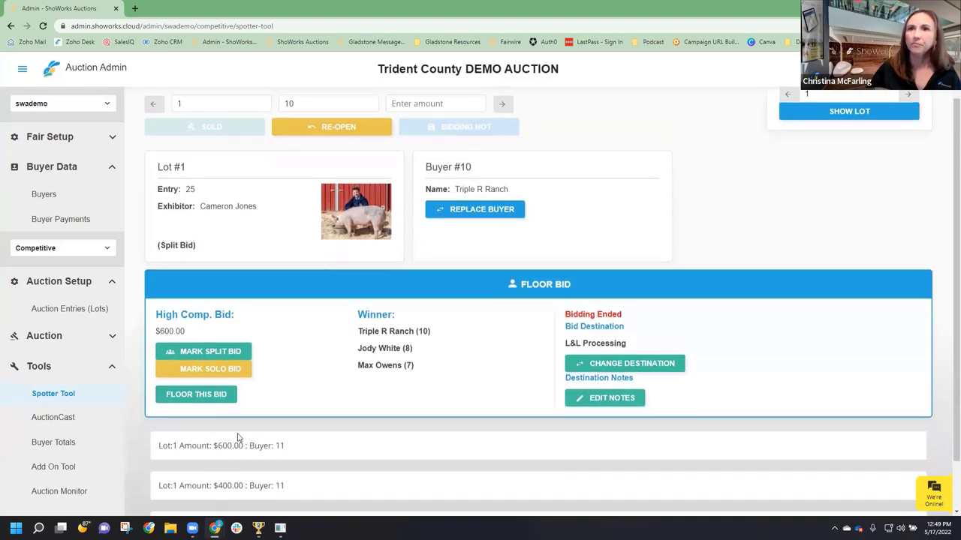
{"action": "left_click", "coordinate": [211, 396]}
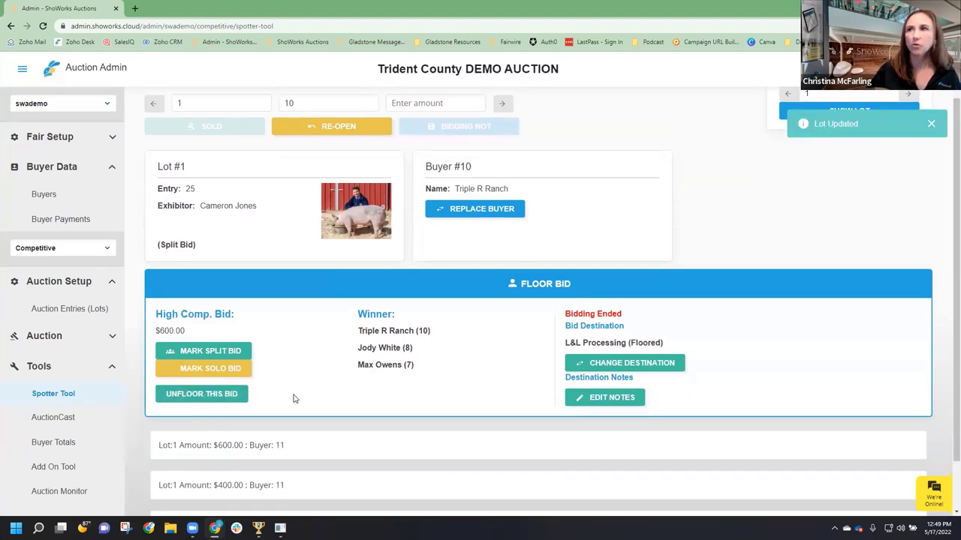
{"action": "scroll", "coordinate": [355, 386], "scroll_direction": "up", "scroll_amount": 1}
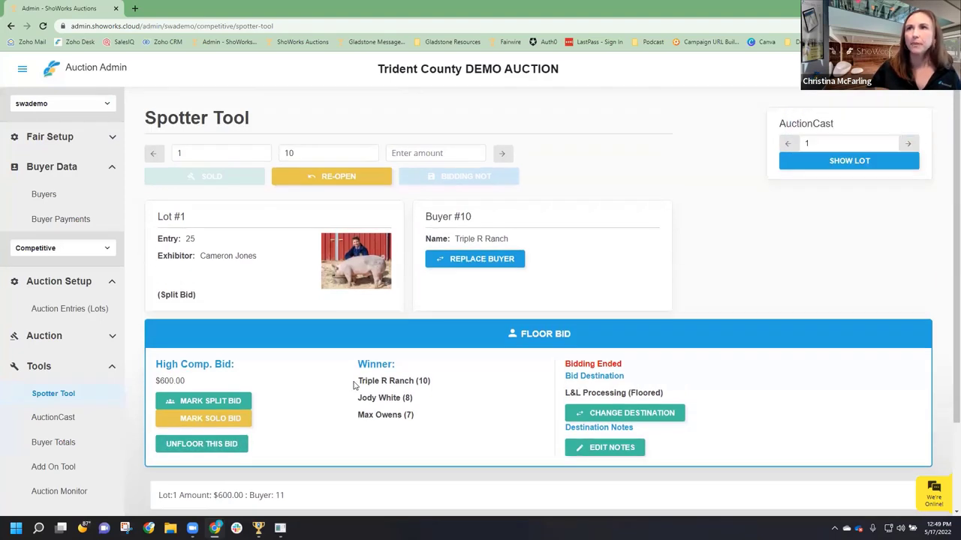
{"action": "left_click", "coordinate": [501, 155]}
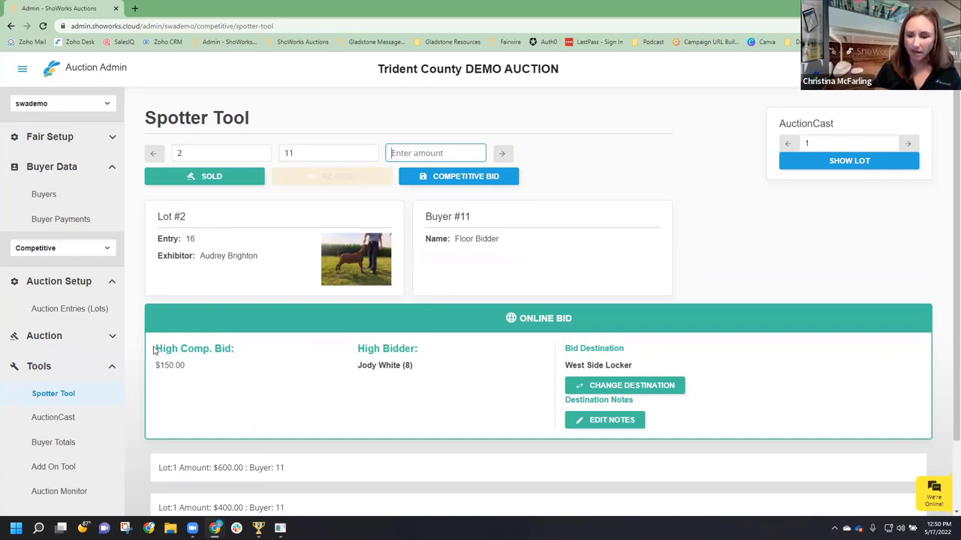
- Enter a $200 bid on Lot #2 and mark the lot sold
{"action": "type", "text": "200"}
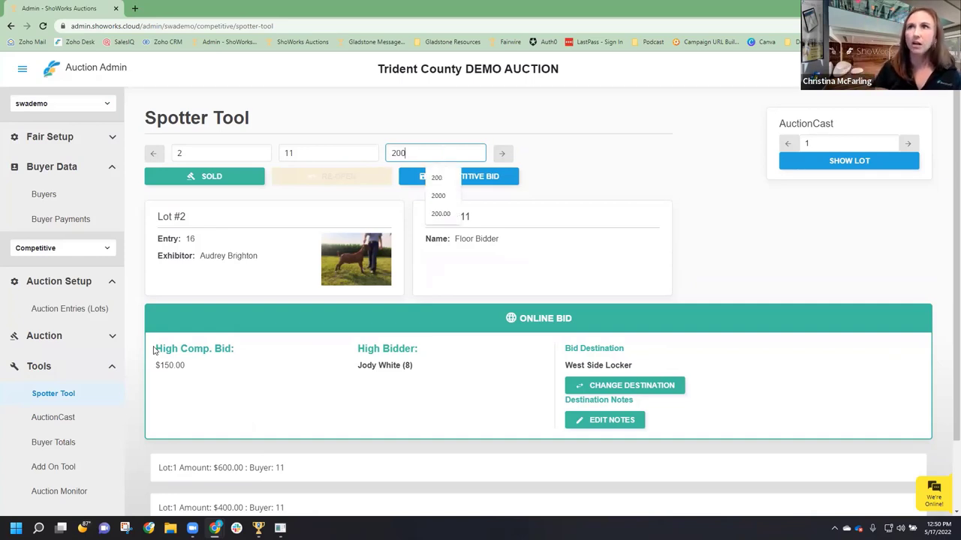
{"action": "key", "text": "Return"}
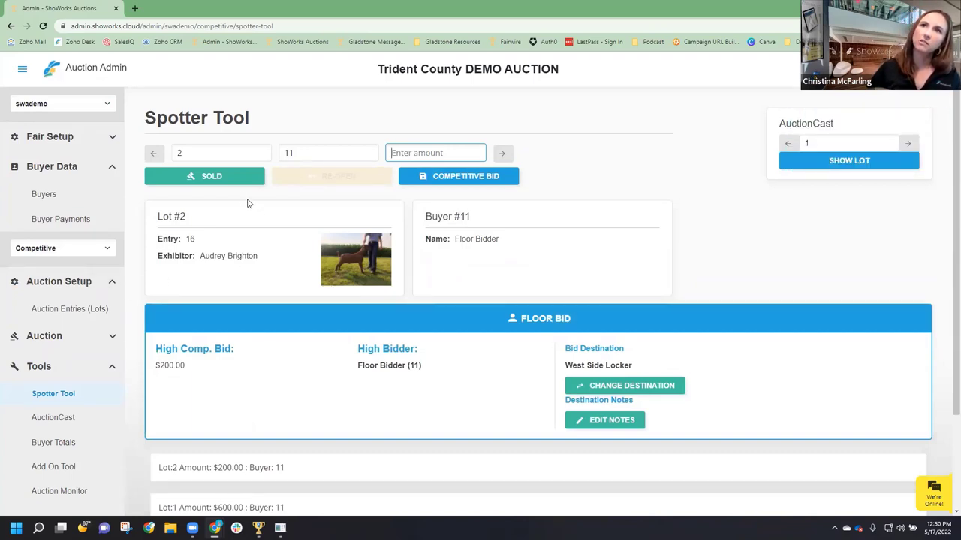
{"action": "left_click", "coordinate": [235, 178]}
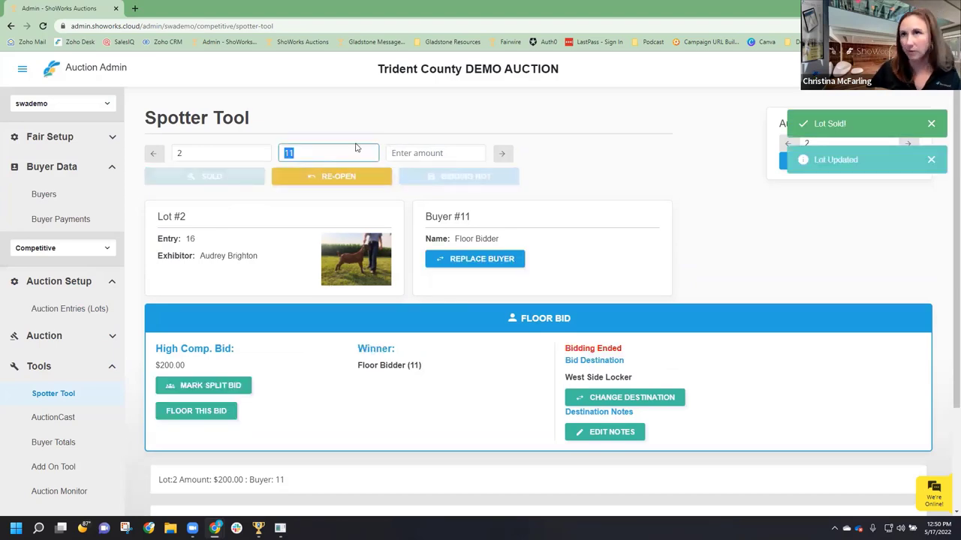
- Replace Lot #2's winning buyer with buyer number 9, Kayce Dutton
{"action": "type", "text": "9"}
{"action": "key", "text": "Return"}
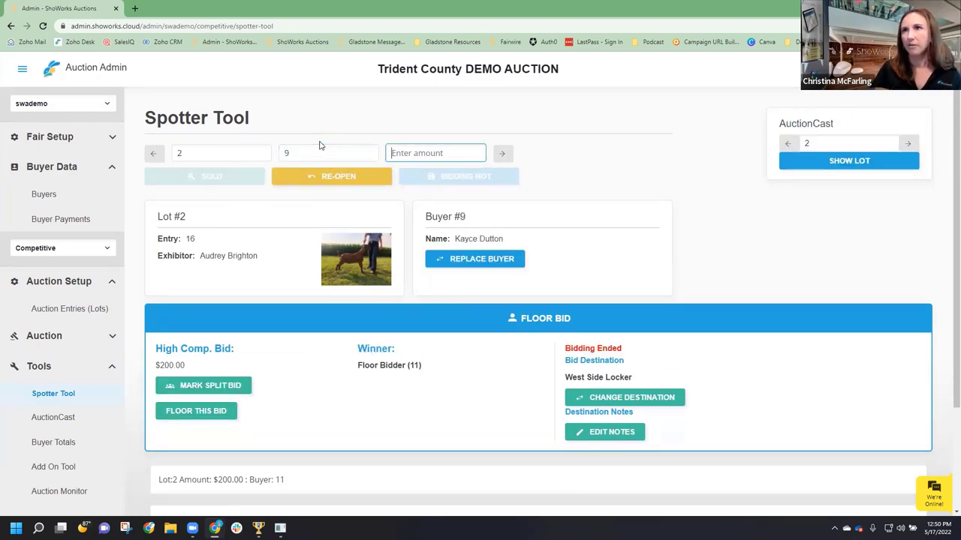
{"action": "left_click", "coordinate": [481, 259]}
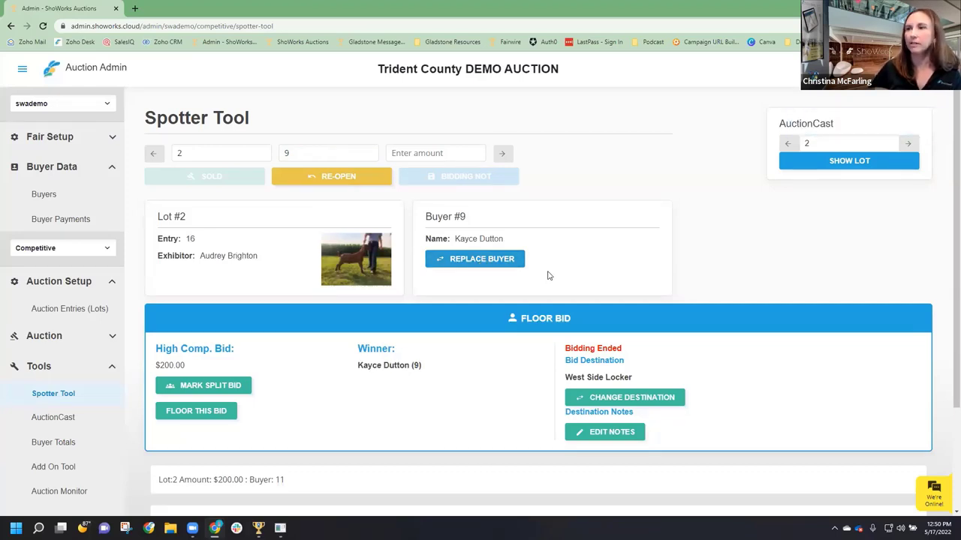
{"action": "scroll", "coordinate": [281, 398], "scroll_direction": "down", "scroll_amount": 1}
{"action": "scroll", "coordinate": [278, 394], "scroll_direction": "up", "scroll_amount": 1}
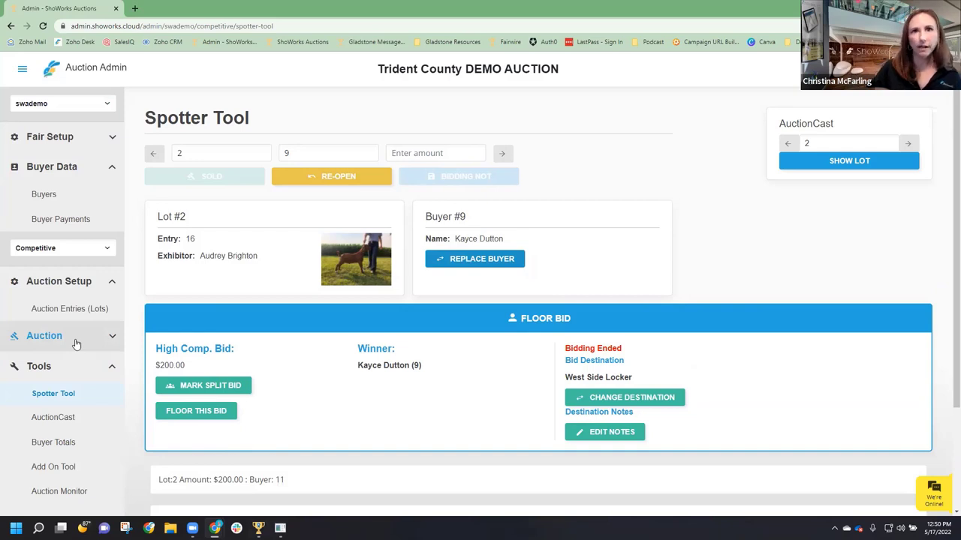
- Open Auction Monitor and clerk the winning bids to the ShoWorks desktop file
{"action": "scroll", "coordinate": [64, 418], "scroll_direction": "down", "scroll_amount": 2}
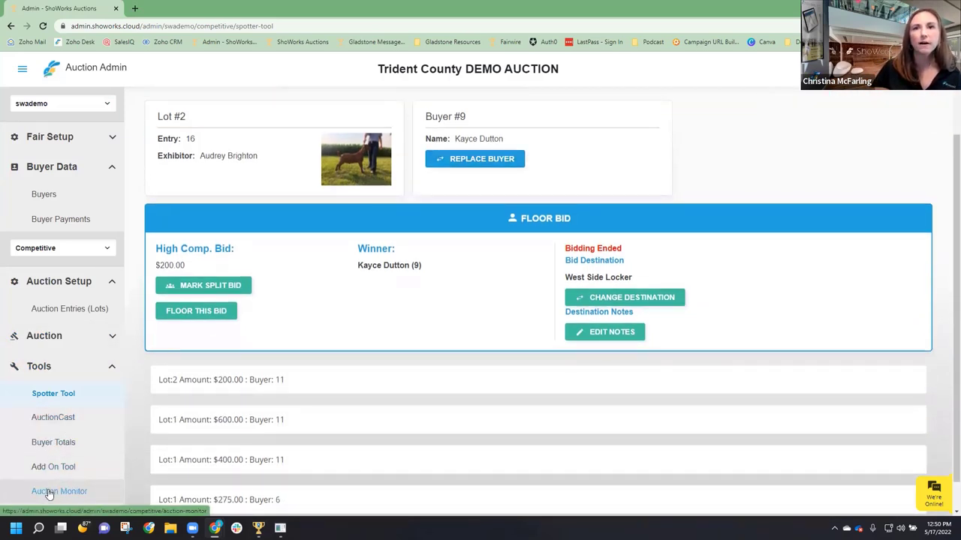
{"action": "left_click", "coordinate": [49, 493]}
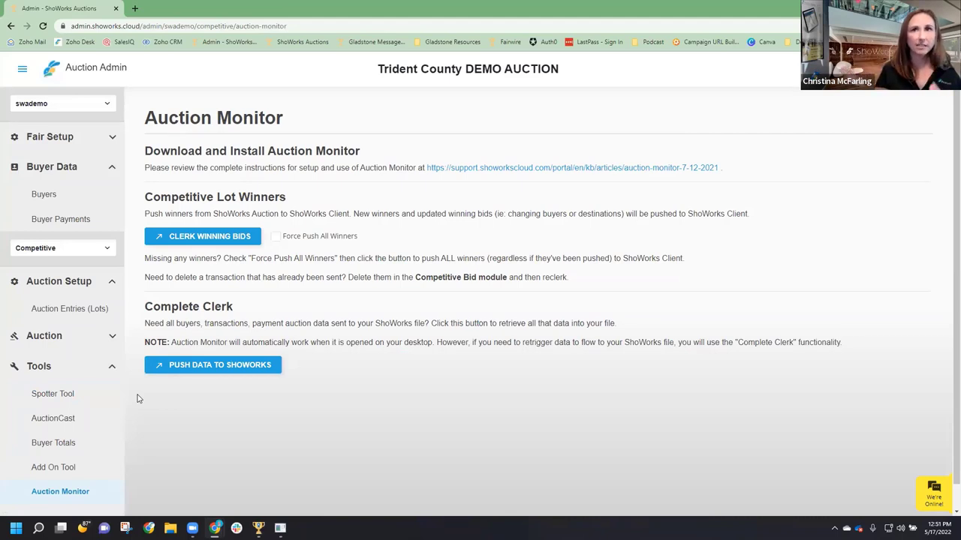
{"action": "left_click", "coordinate": [216, 241]}
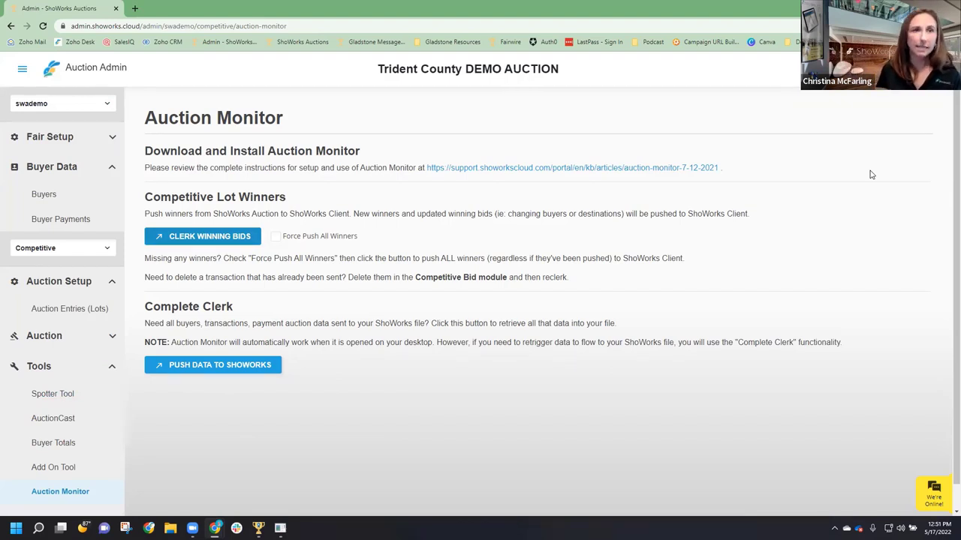
{"action": "key", "text": "alt+Tab"}
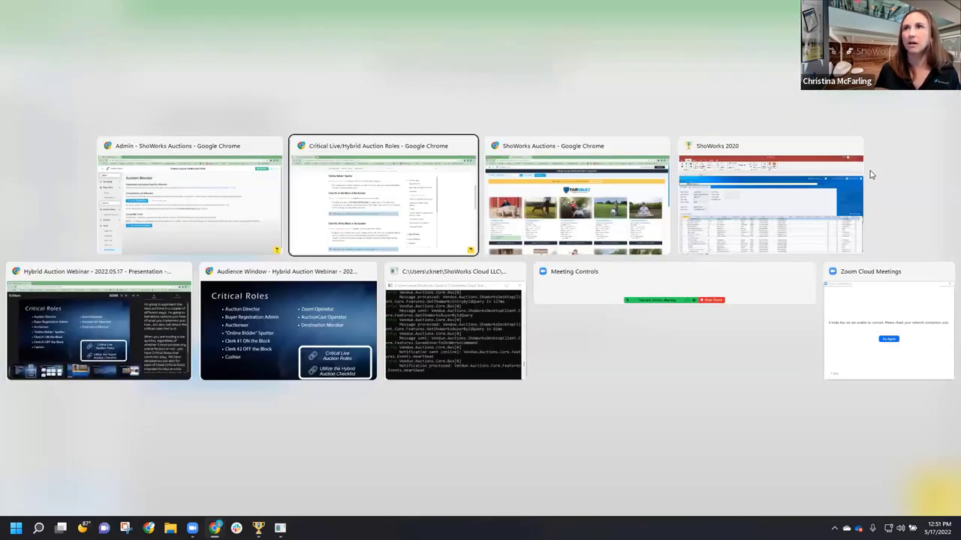
{"action": "key", "text": "alt+Tab"}
{"action": "key", "text": "alt+Tab"}
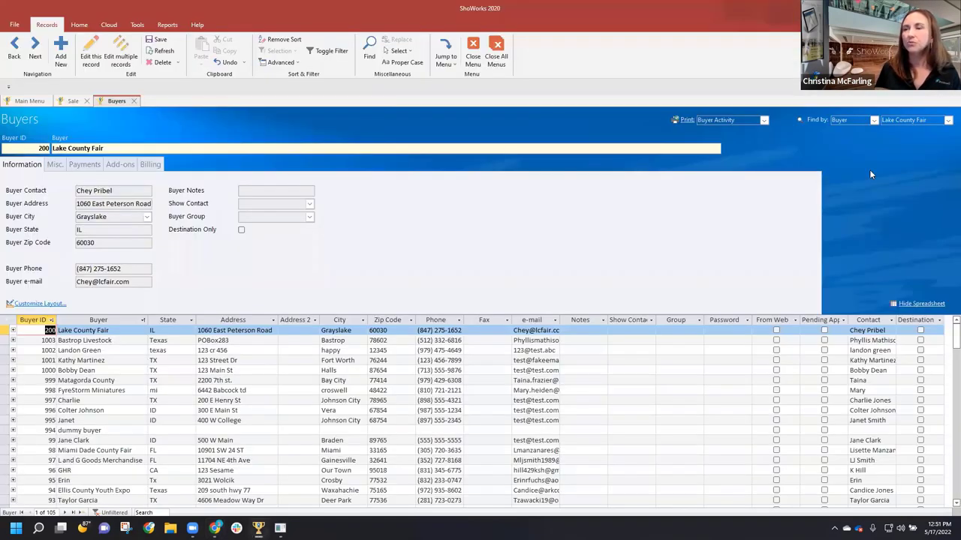
{"action": "key", "text": "alt+Tab"}
{"action": "key", "text": "alt+Tab"}
{"action": "key", "text": "alt+Tab"}
{"action": "key", "text": "alt+Tab"}
{"action": "key", "text": "alt+Tab"}
{"action": "key", "text": "alt+Tab"}
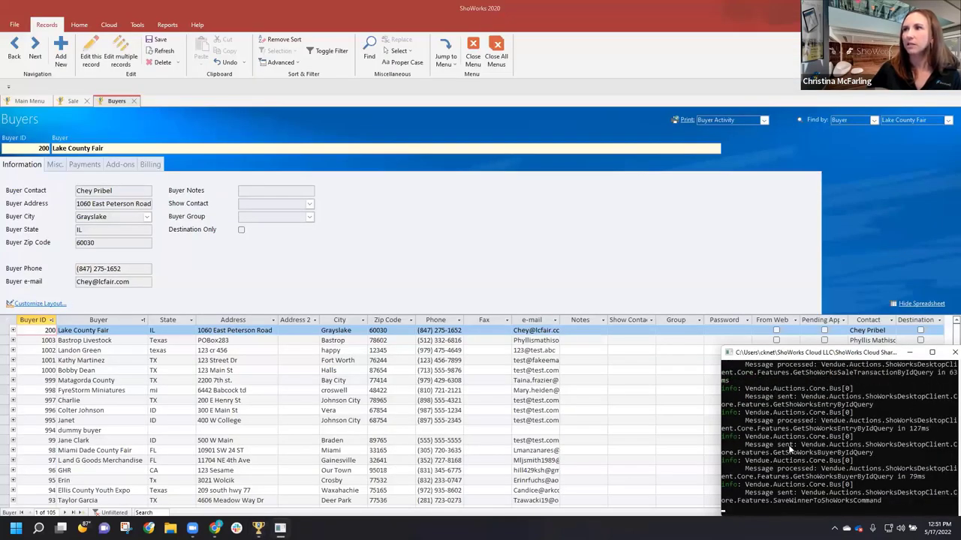
{"action": "key", "text": "alt+Tab"}
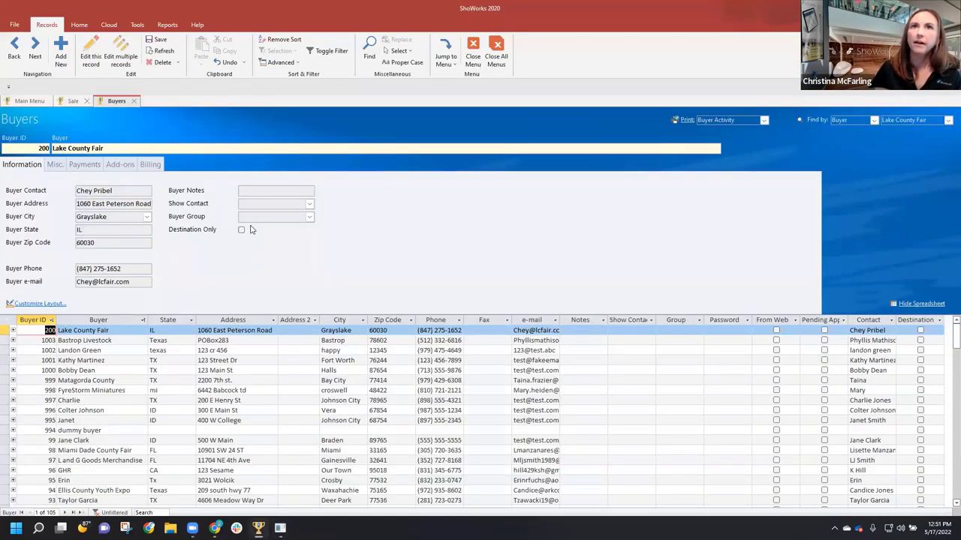
{"action": "left_click", "coordinate": [65, 103]}
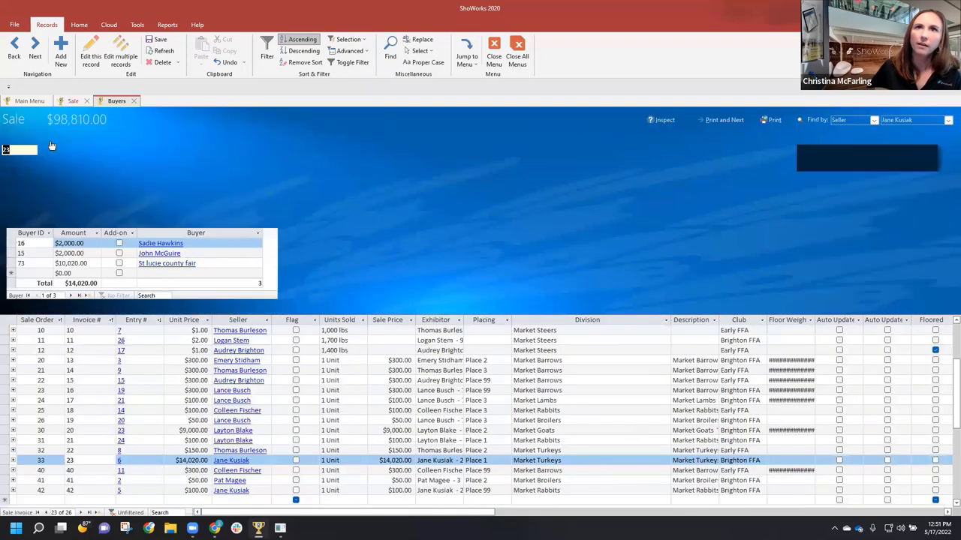
{"action": "scroll", "coordinate": [486, 410], "scroll_direction": "up", "scroll_amount": 3}
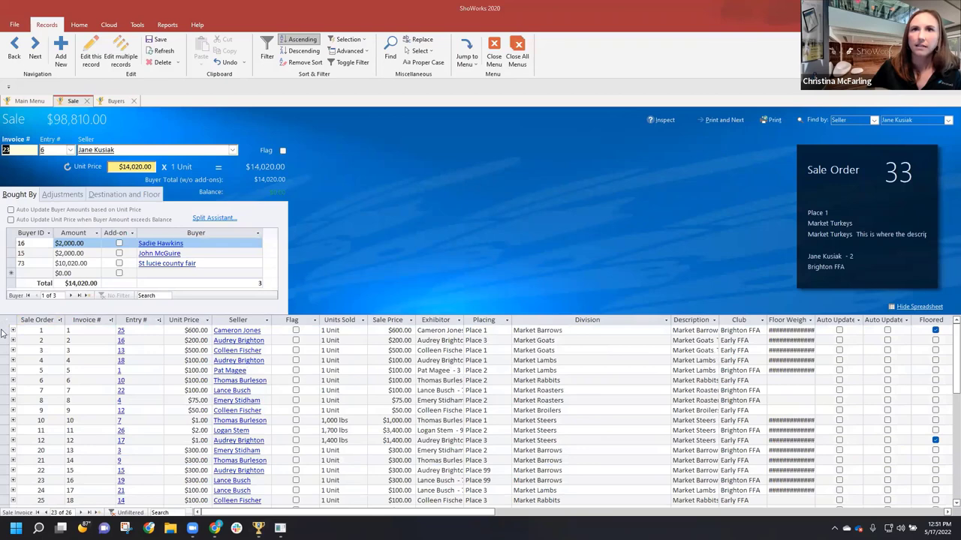
{"action": "left_click", "coordinate": [3, 331]}
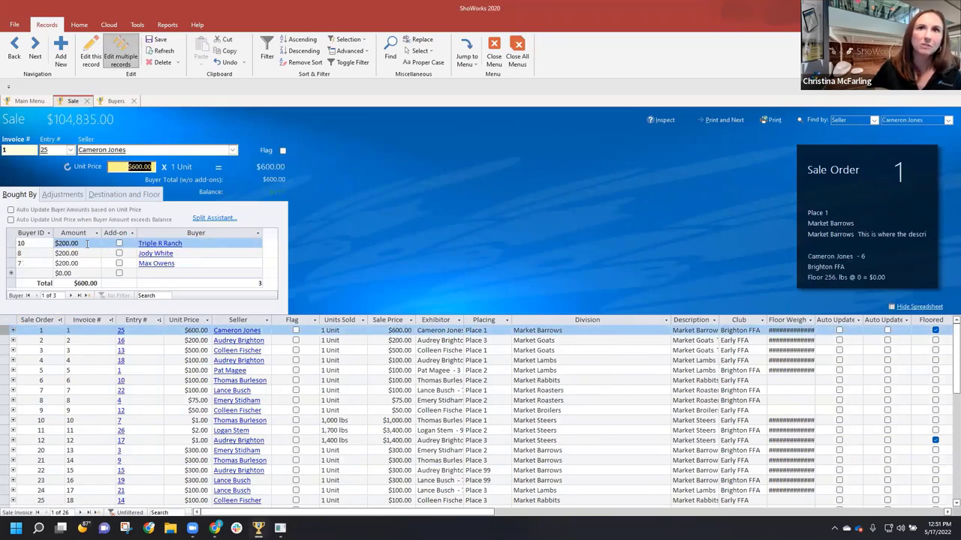
- Select all three buyers splitting Lot #1's $600.00 sale, then go to Buyers records
{"action": "left_click", "coordinate": [10, 243]}
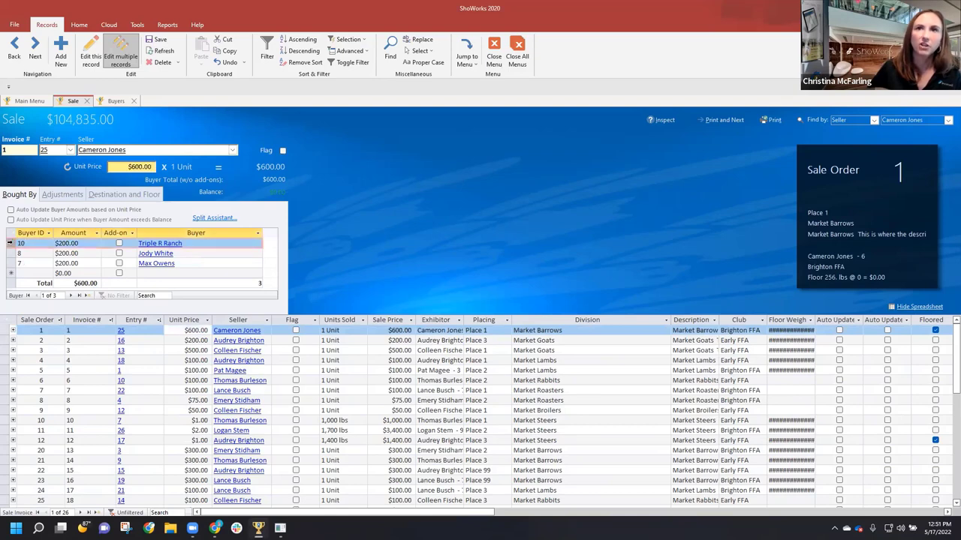
{"action": "key", "text": "shift+Down"}
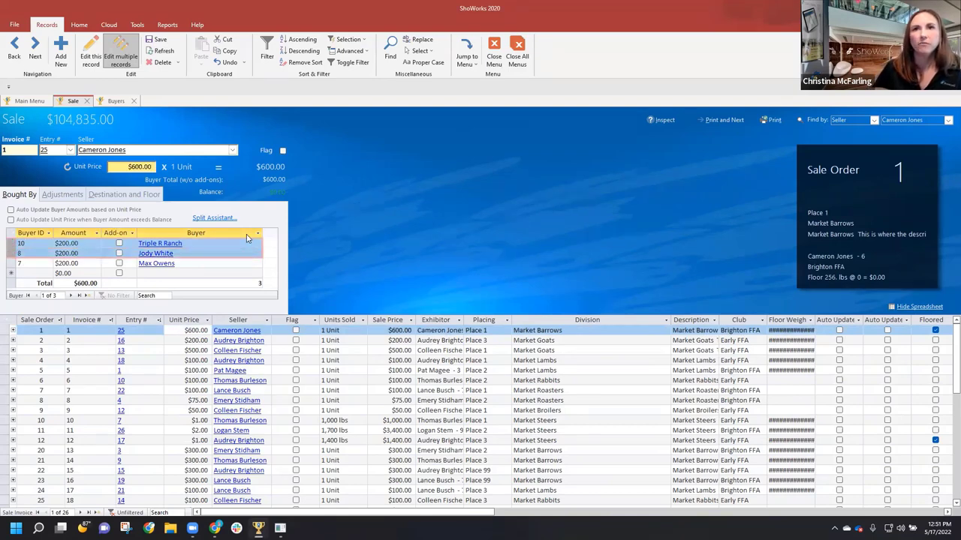
{"action": "key", "text": "shift+Down"}
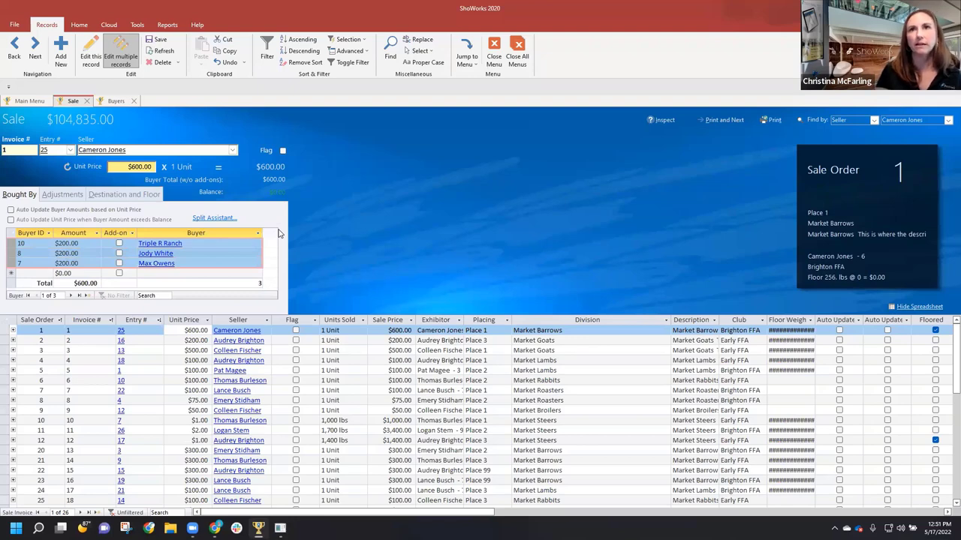
{"action": "left_click", "coordinate": [114, 101]}
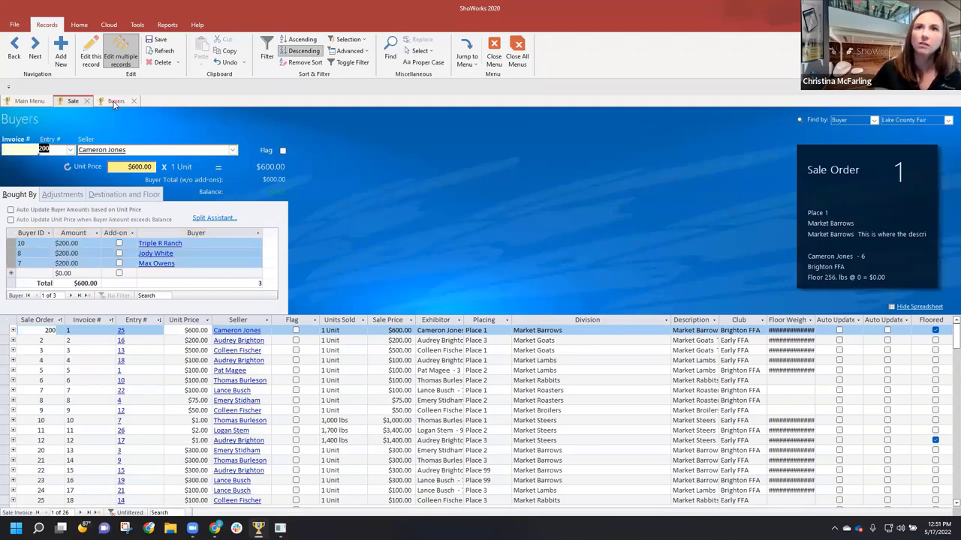
- Find Triple R Ranch's buyer record by searching 'trip'
{"action": "left_click", "coordinate": [936, 120]}
{"action": "type", "text": "triple R Ranch"}
{"action": "key", "text": "Return"}
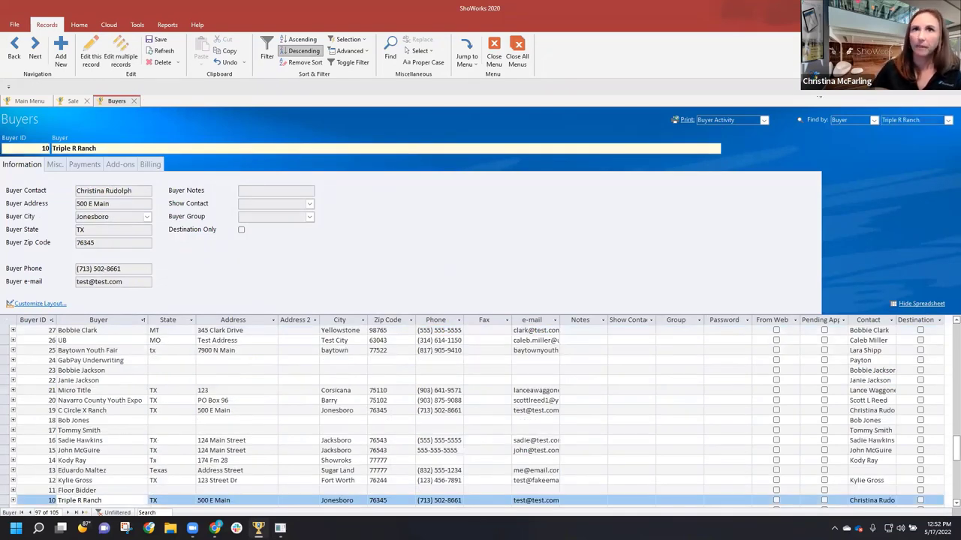
- Review Triple R Ranch's add-ons and billing totals and preview its Buyer Activity report
{"action": "left_click", "coordinate": [121, 165]}
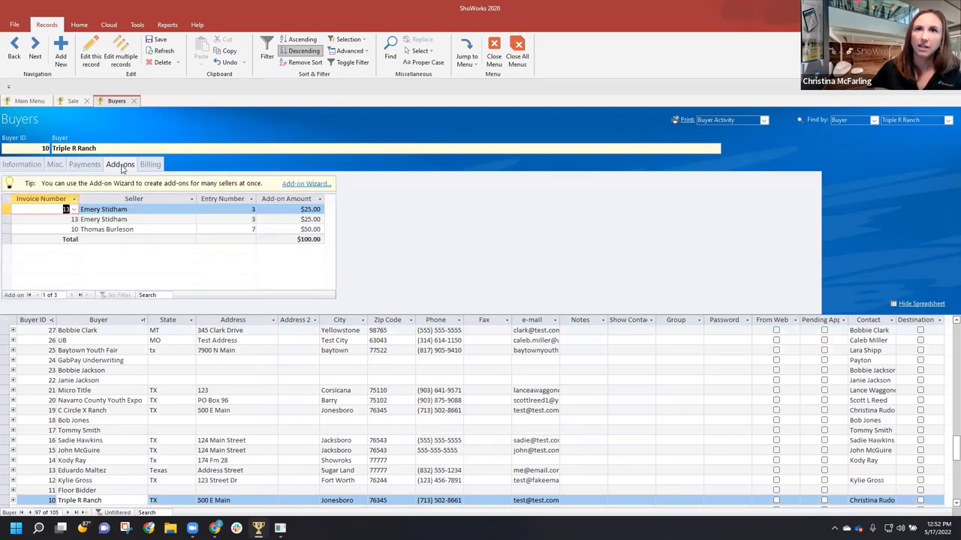
{"action": "left_click", "coordinate": [148, 165]}
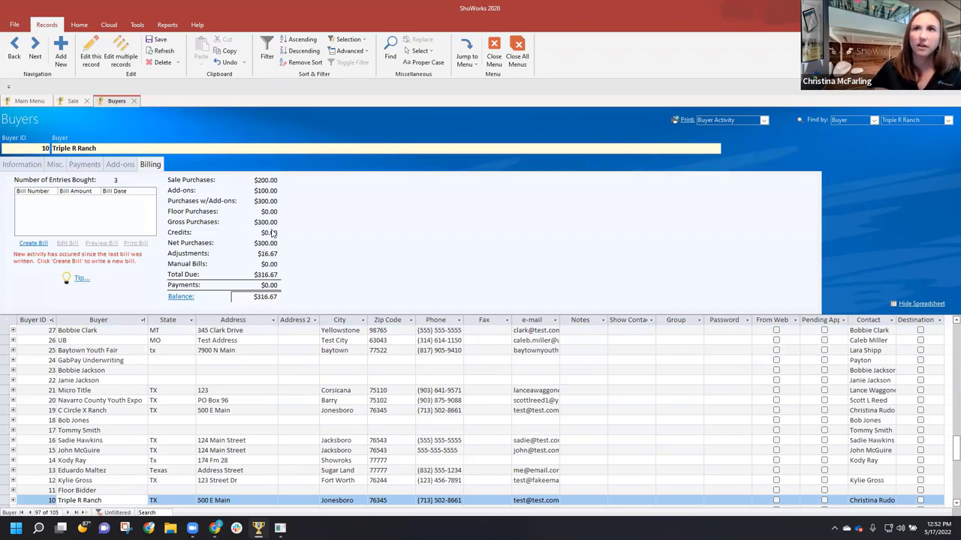
{"action": "left_click", "coordinate": [686, 120]}
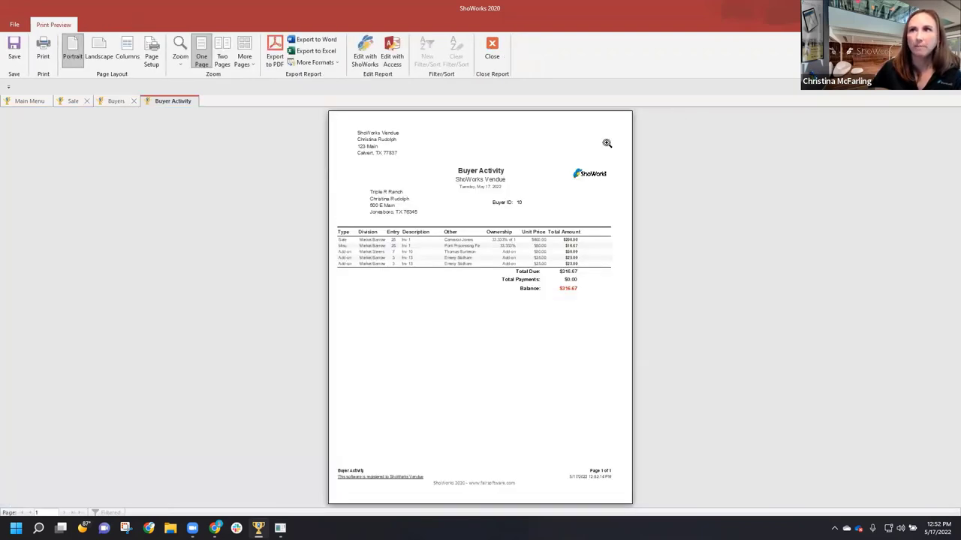
- Zoom into the Buyer Activity report showing the $316.67 balance, then decline the automatic backup
{"action": "left_click", "coordinate": [432, 293]}
{"action": "left_click", "coordinate": [432, 293]}
{"action": "left_click", "coordinate": [433, 293]}
{"action": "scroll", "coordinate": [432, 293], "scroll_direction": "down", "scroll_amount": 1}
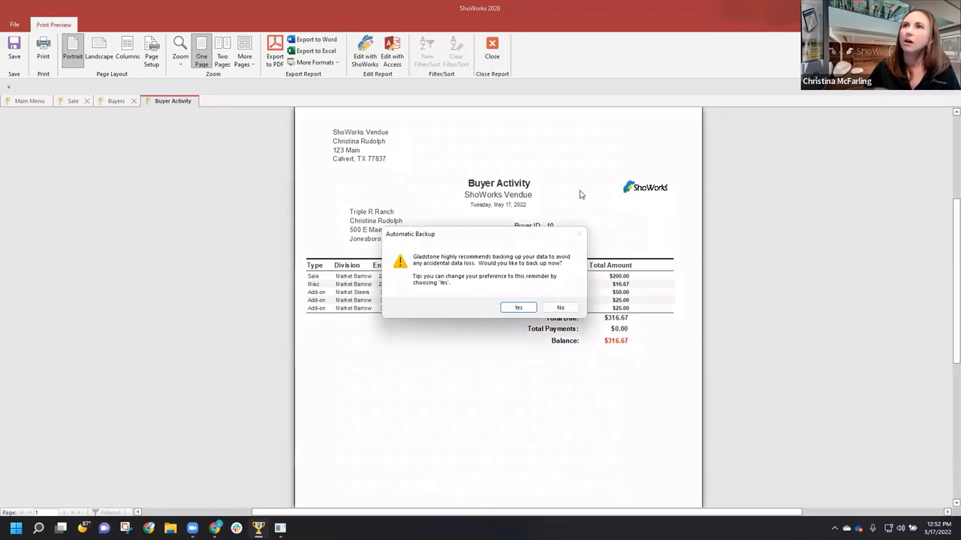
{"action": "left_click", "coordinate": [561, 307]}
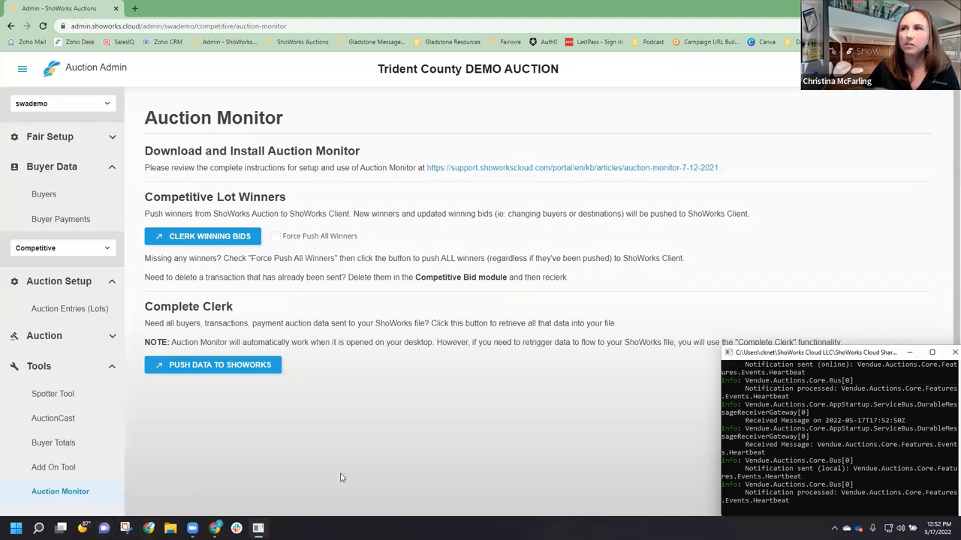
- Look up buyer number 10 on Buyer Totals, showing Triple R Ranch's $216.67 total
{"action": "scroll", "coordinate": [64, 401], "scroll_direction": "down", "scroll_amount": 1}
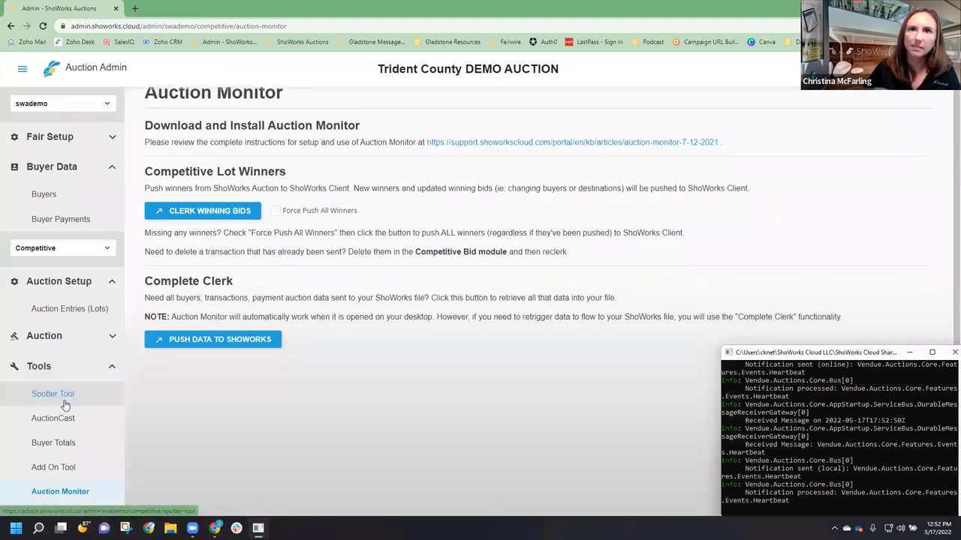
{"action": "left_click", "coordinate": [111, 292]}
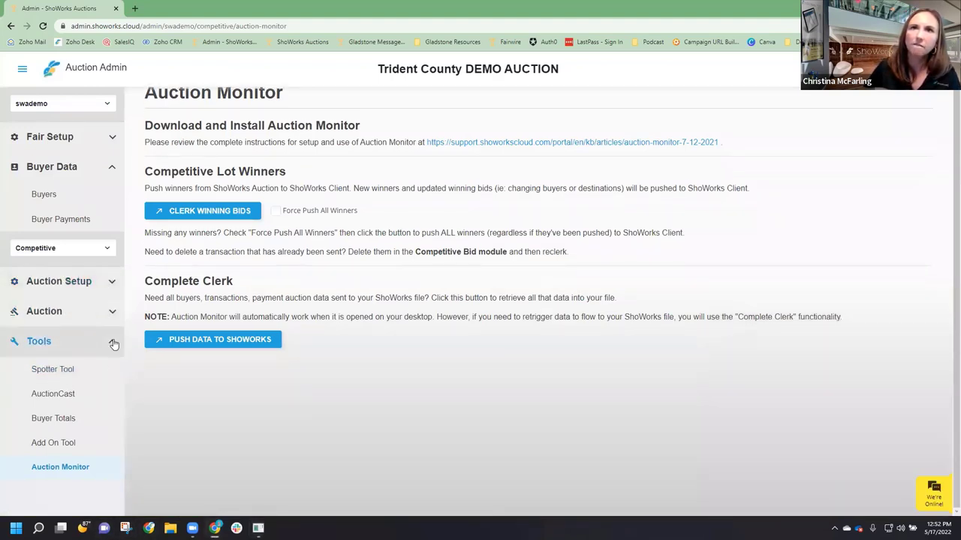
{"action": "left_click", "coordinate": [52, 419]}
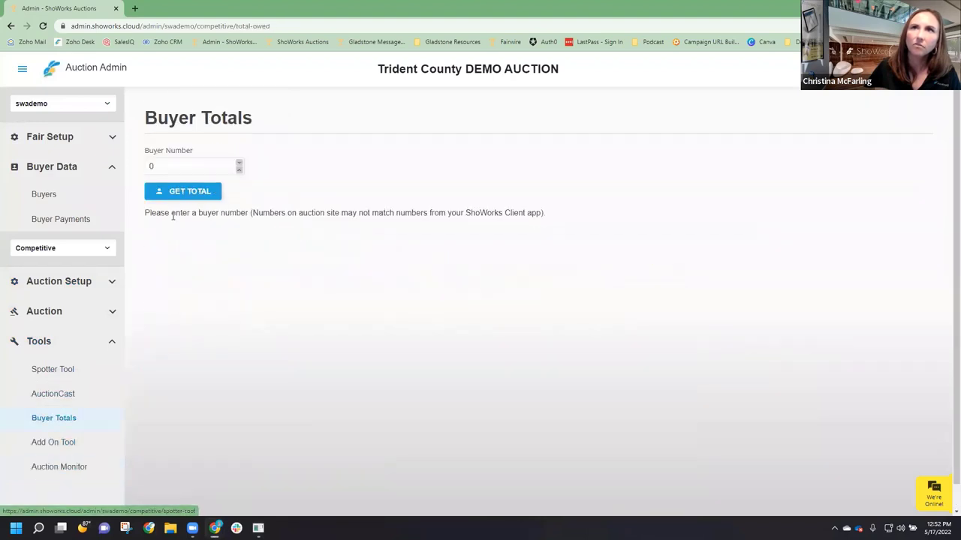
{"action": "left_click_drag", "start_coordinate": [167, 166], "coordinate": [132, 171]}
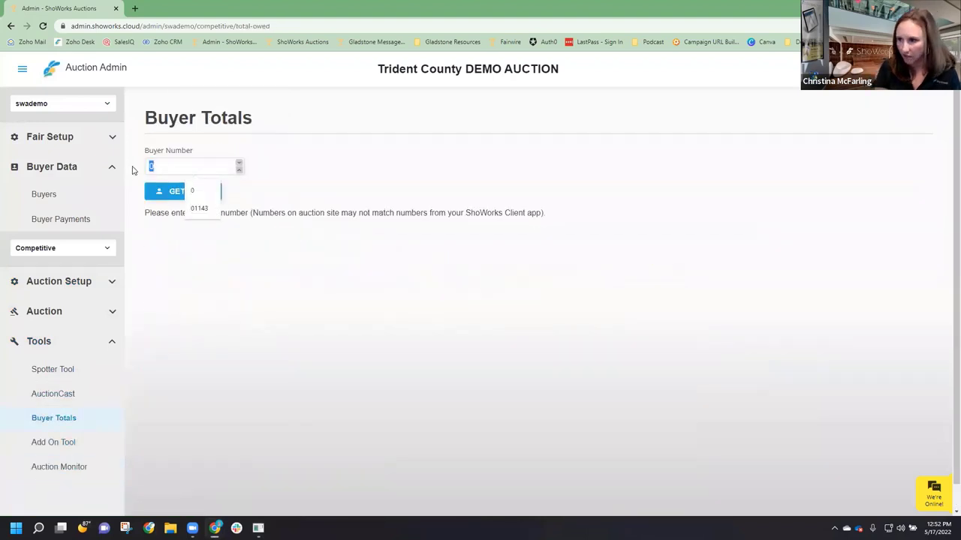
{"action": "type", "text": "10"}
{"action": "key", "text": "Return"}
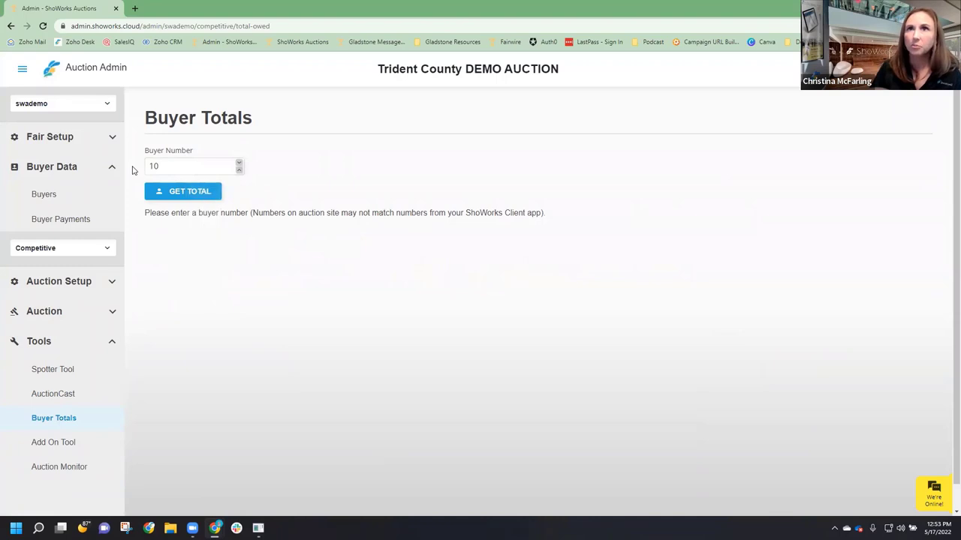
{"action": "scroll", "coordinate": [399, 394], "scroll_direction": "down", "scroll_amount": 2}
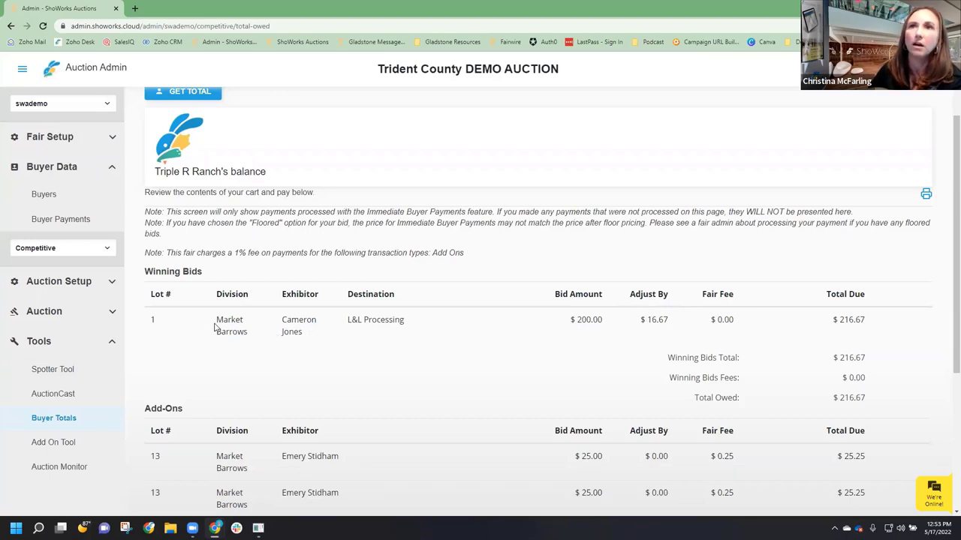
{"action": "left_click_drag", "start_coordinate": [217, 322], "coordinate": [238, 331]}
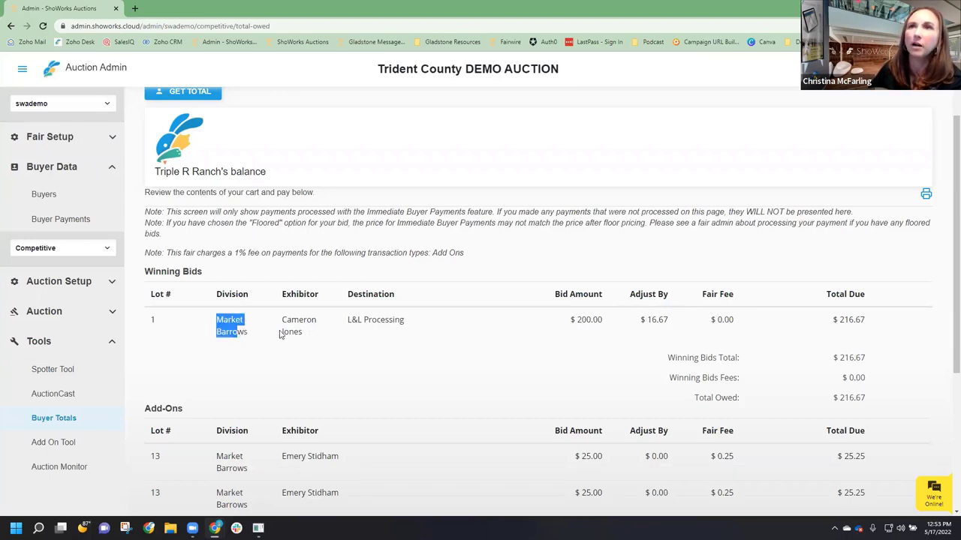
{"action": "left_click_drag", "start_coordinate": [572, 320], "coordinate": [613, 322]}
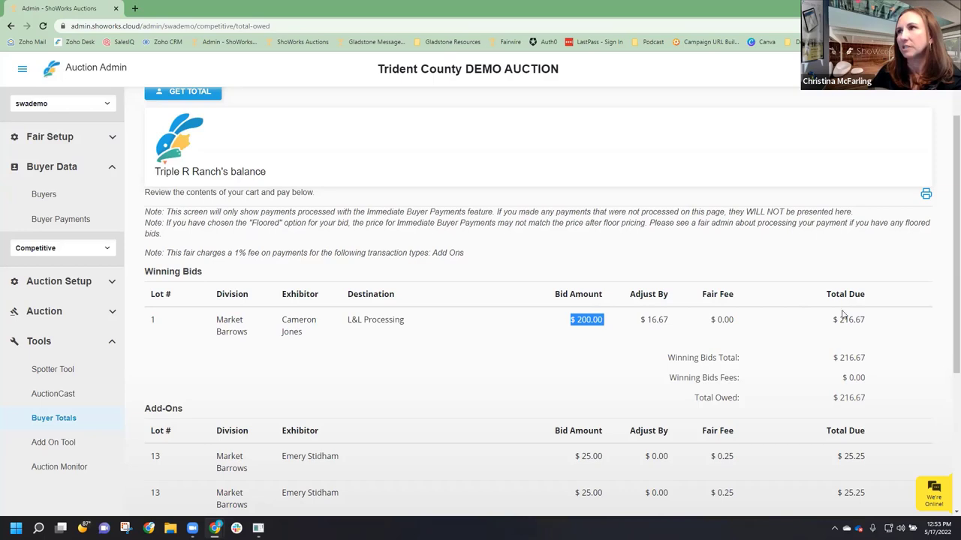
{"action": "scroll", "coordinate": [860, 331], "scroll_direction": "down", "scroll_amount": 1}
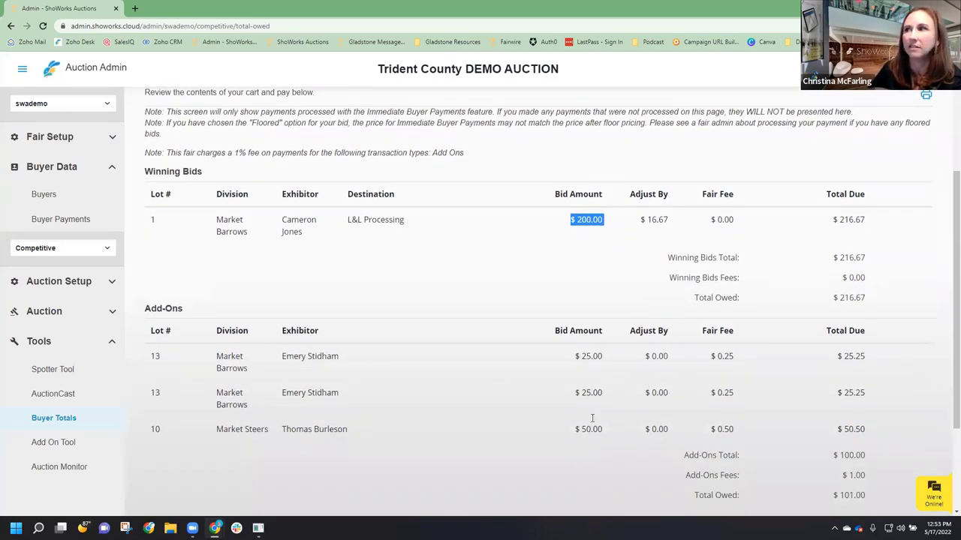
{"action": "scroll", "coordinate": [592, 421], "scroll_direction": "down", "scroll_amount": 2}
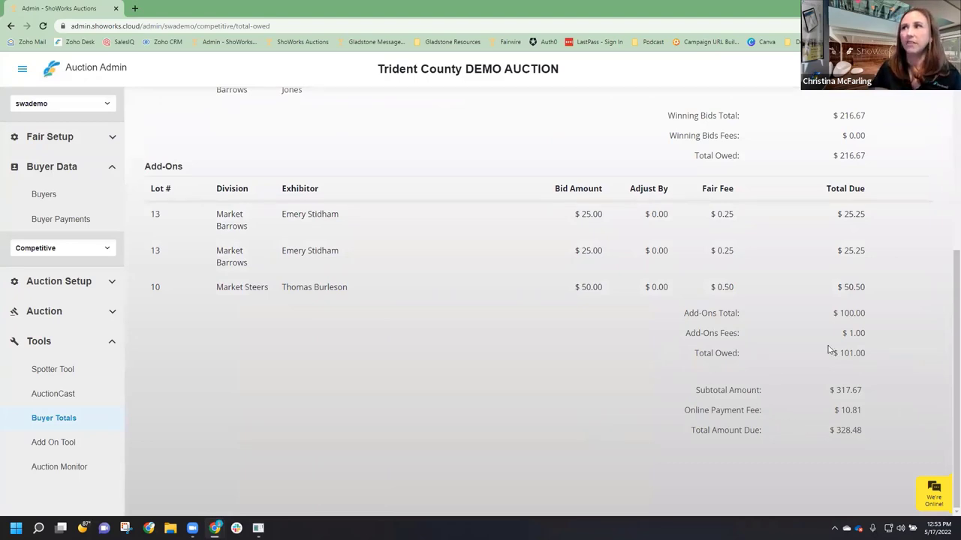
{"action": "left_click_drag", "start_coordinate": [862, 397], "coordinate": [826, 394]}
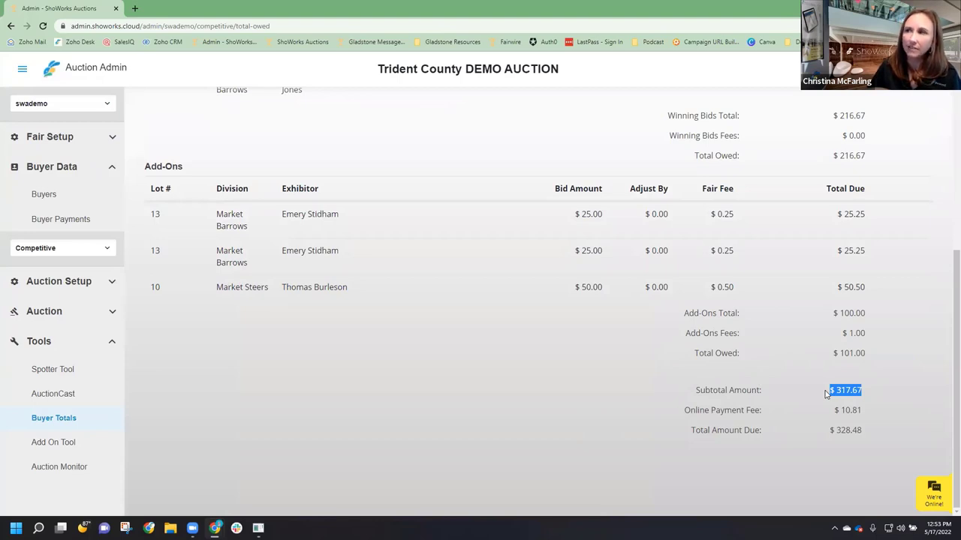
{"action": "left_click", "coordinate": [872, 393]}
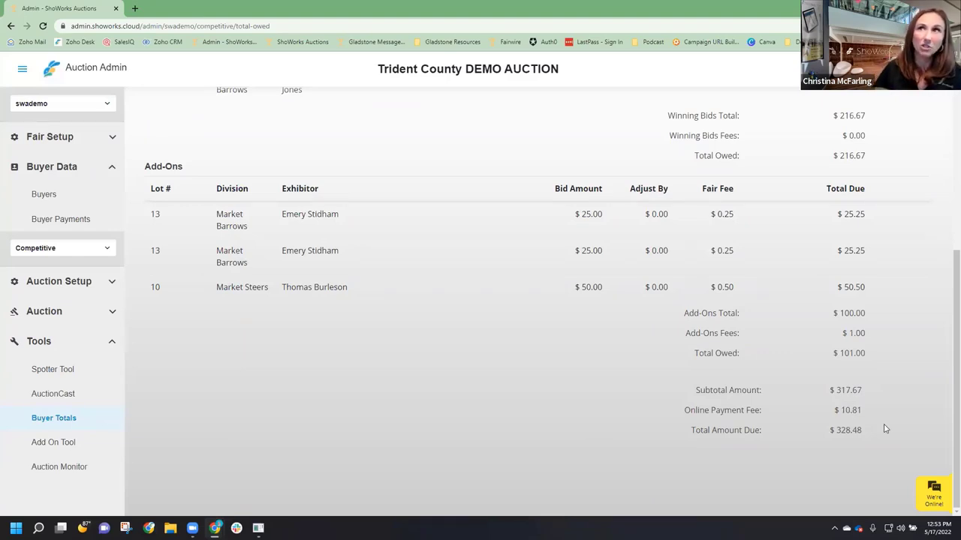
{"action": "scroll", "coordinate": [672, 434], "scroll_direction": "up", "scroll_amount": 1}
{"action": "scroll", "coordinate": [660, 413], "scroll_direction": "up", "scroll_amount": 5}
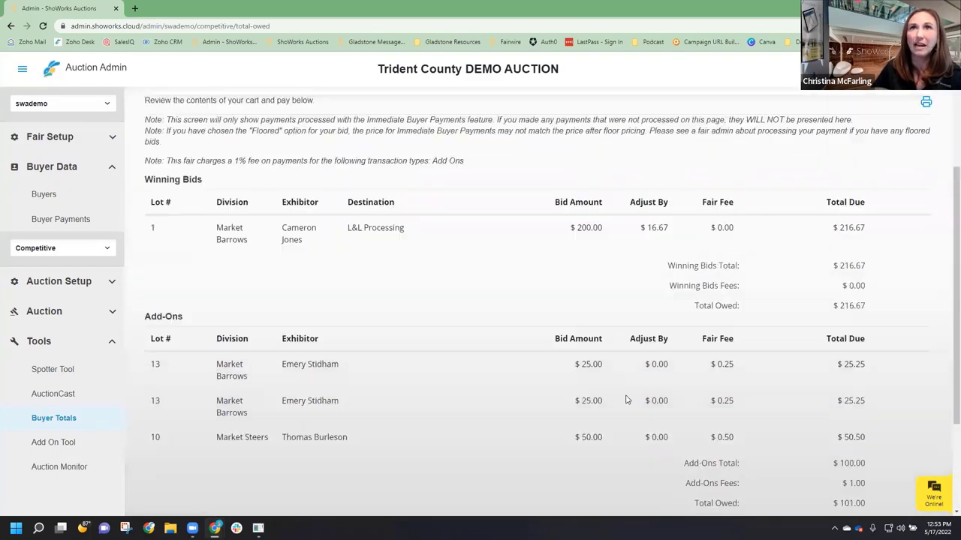
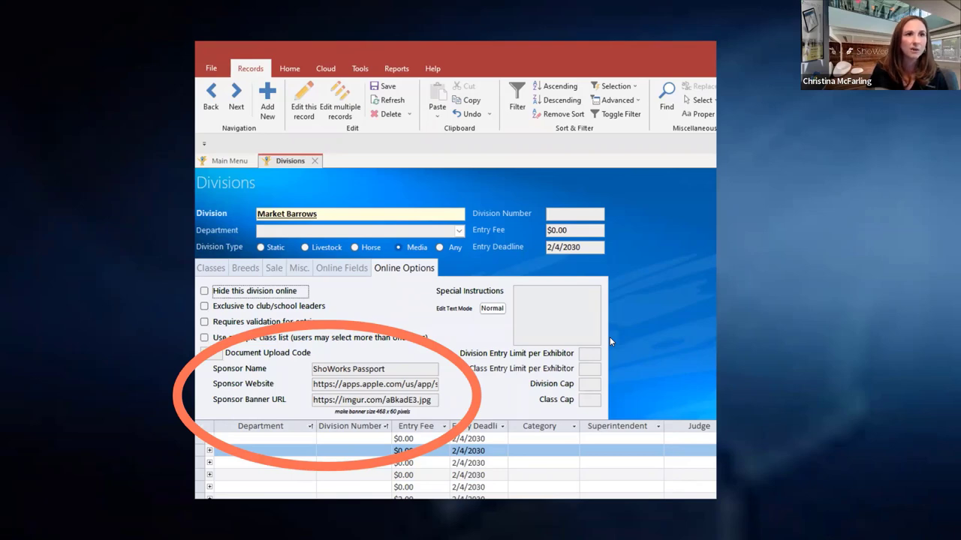
- Advance to the 'Implementing Auctions with Bidding' slide and leave full-screen presentation mode
{"action": "key", "text": "Right"}
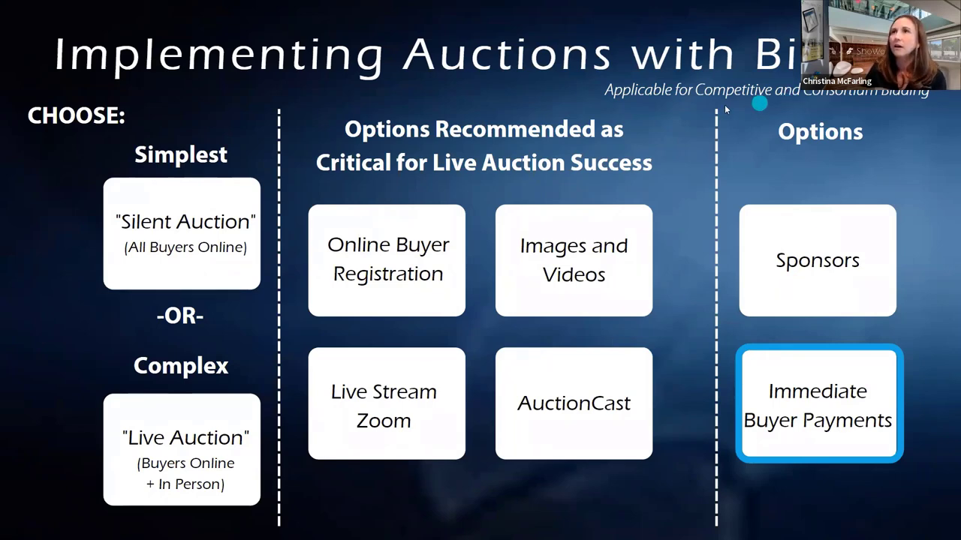
{"action": "key", "text": "Escape"}
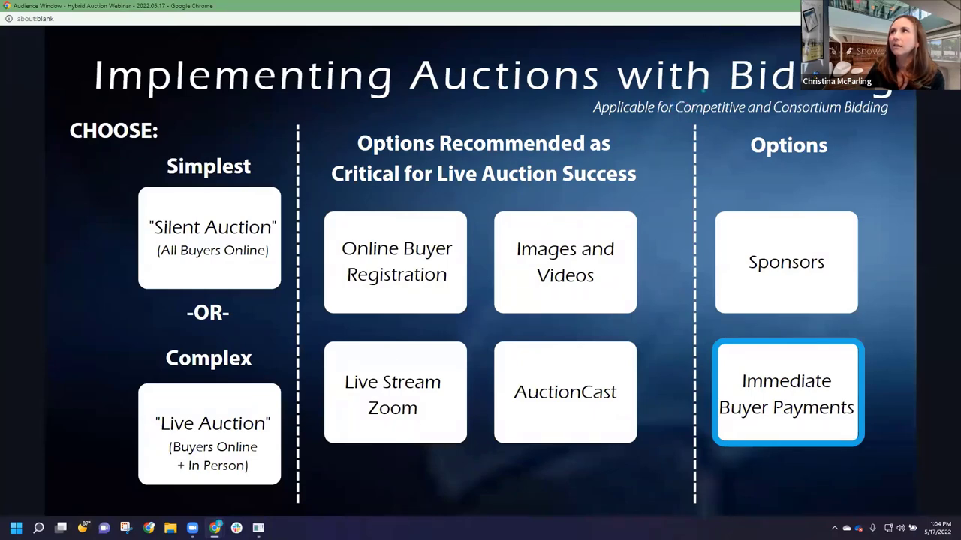
- Switch through the open windows back to the ShoWorks auction admin site
{"action": "key", "text": "alt+Tab"}
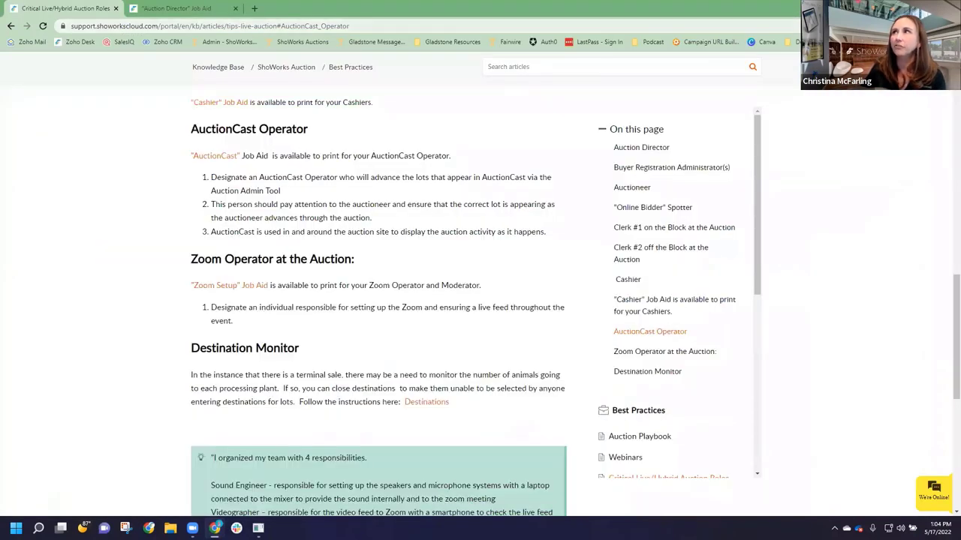
{"action": "key", "text": "alt+Tab"}
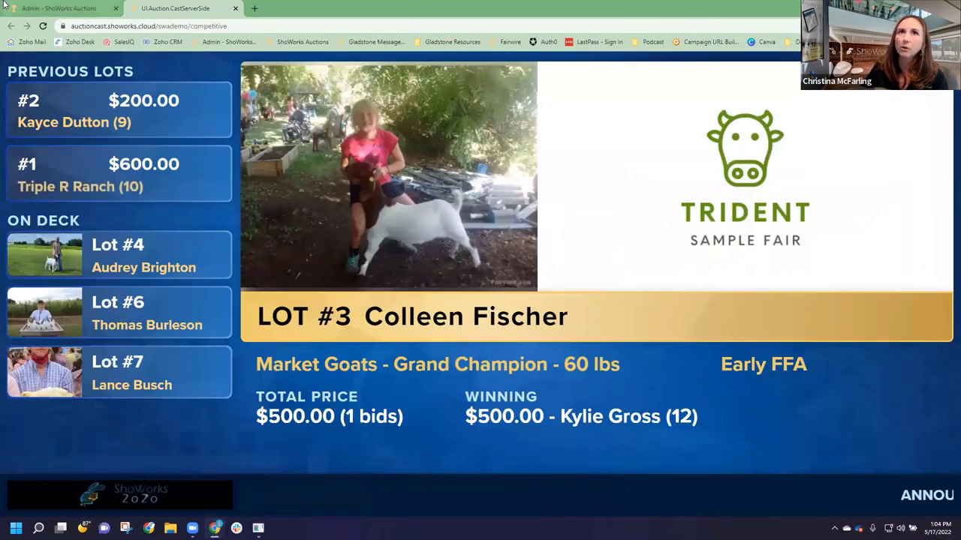
{"action": "left_click", "coordinate": [55, 16]}
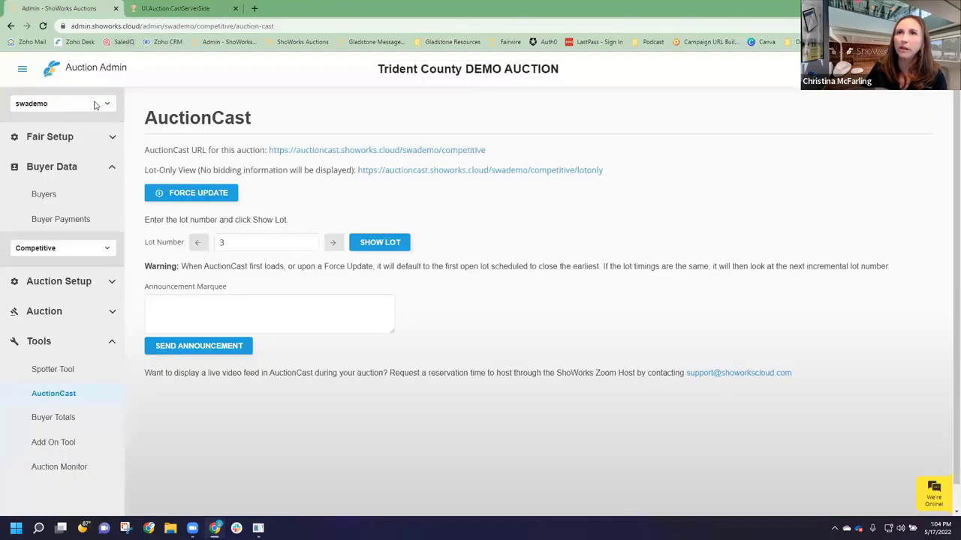
- Load Buyer Totals for buyer number 10, showing $216.67 owed and the add-ons below
{"action": "left_click", "coordinate": [60, 420]}
{"action": "double_click", "coordinate": [169, 166]}
{"action": "type", "text": "10"}
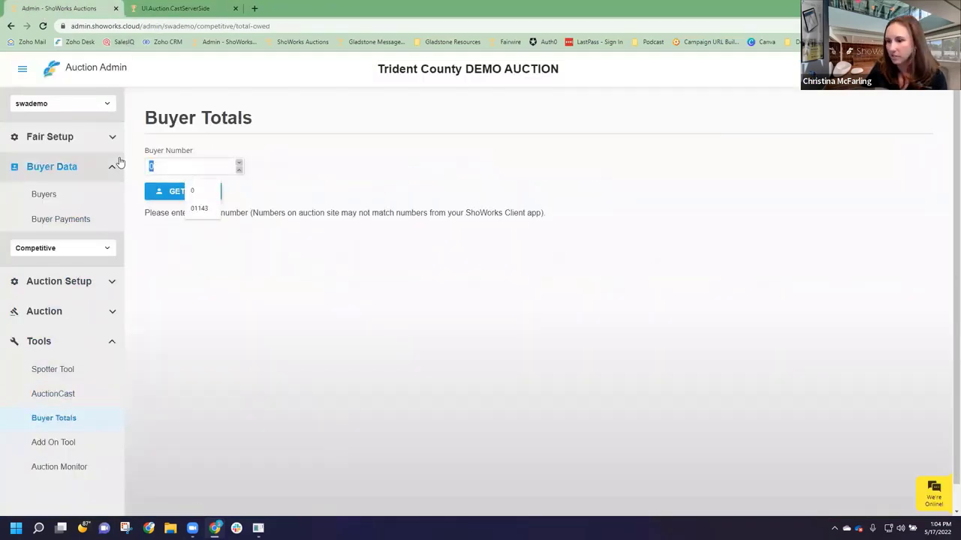
{"action": "key", "text": "Return"}
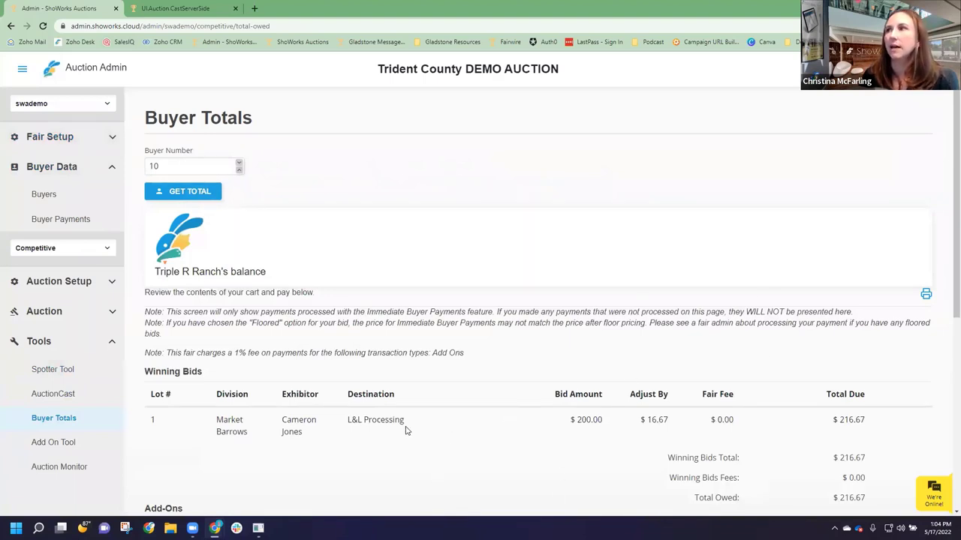
{"action": "scroll", "coordinate": [407, 423], "scroll_direction": "down", "scroll_amount": 1}
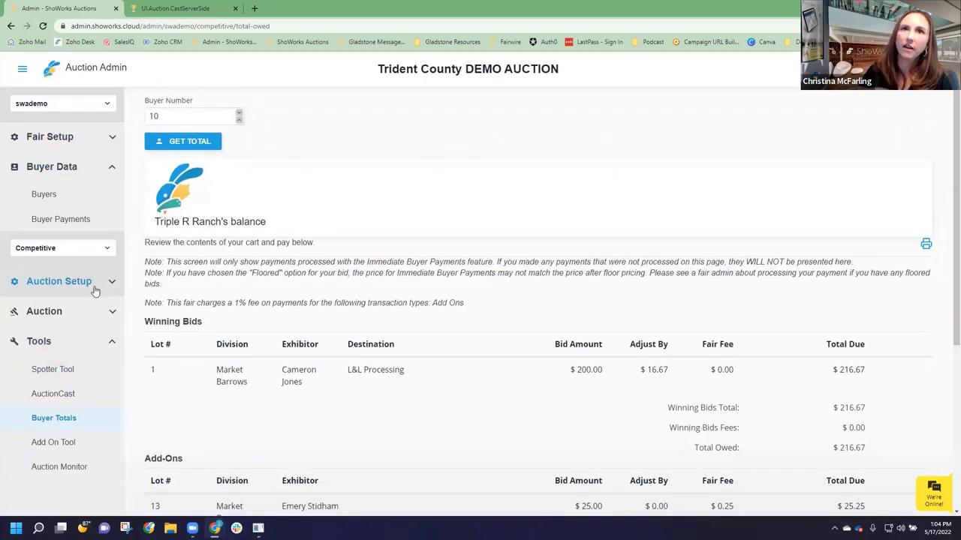
- In a new tab, go to the swademo fair's auction site and open the Competitive demo auction
{"action": "left_click", "coordinate": [254, 8]}
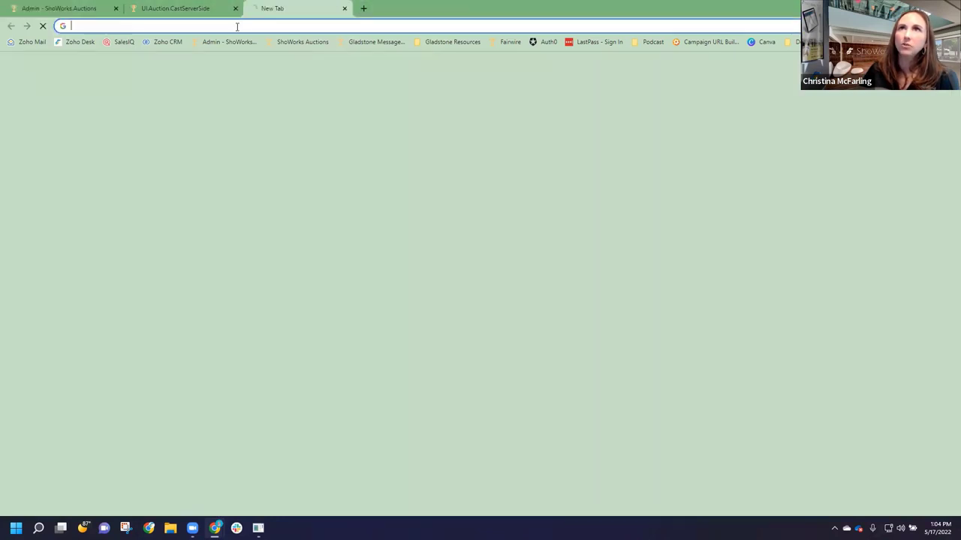
{"action": "type", "text": "auc"}
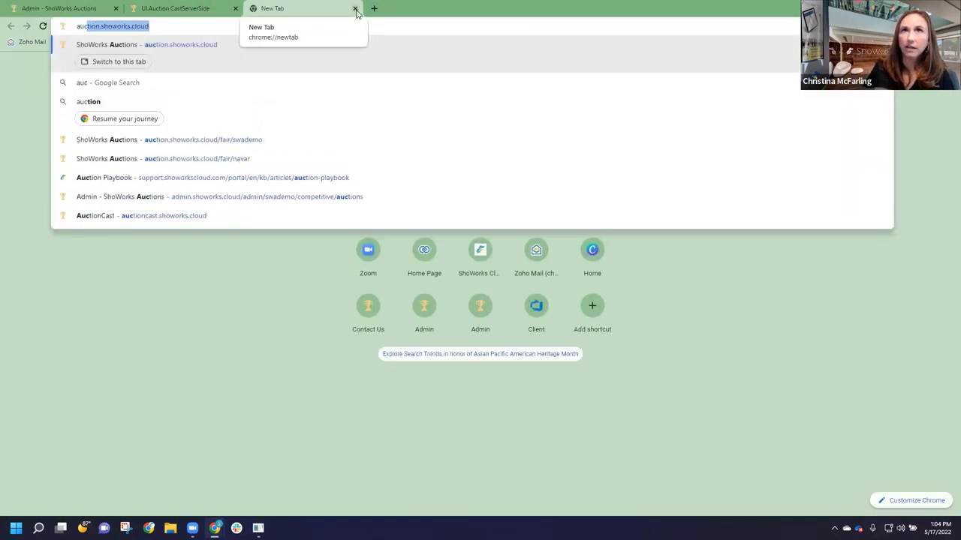
{"action": "key", "text": "Right"}
{"action": "type", "text": "/fa"}
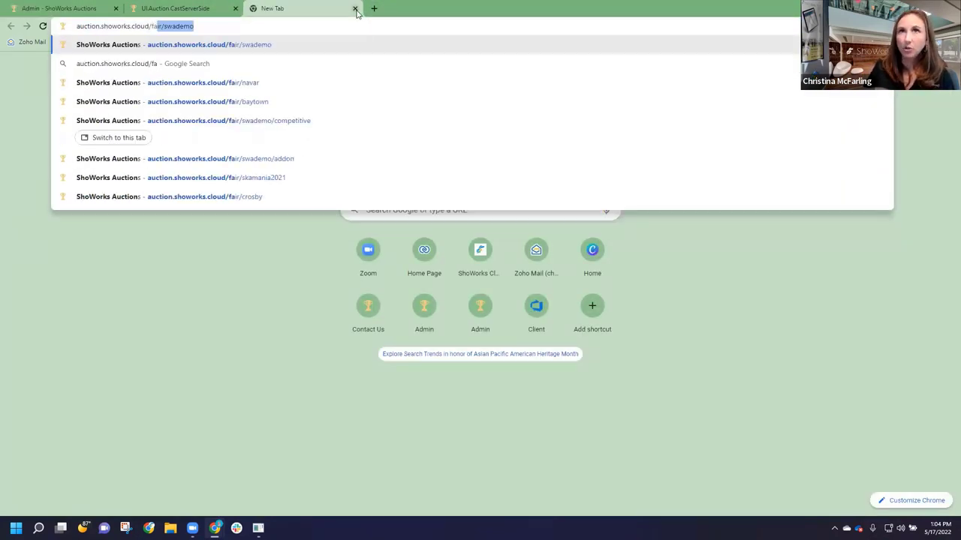
{"action": "key", "text": "Return"}
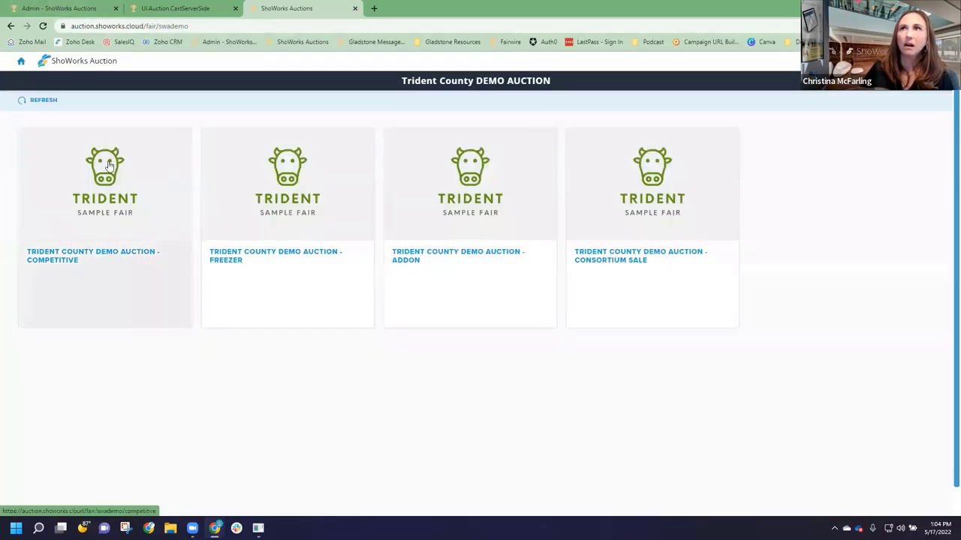
{"action": "left_click", "coordinate": [111, 164]}
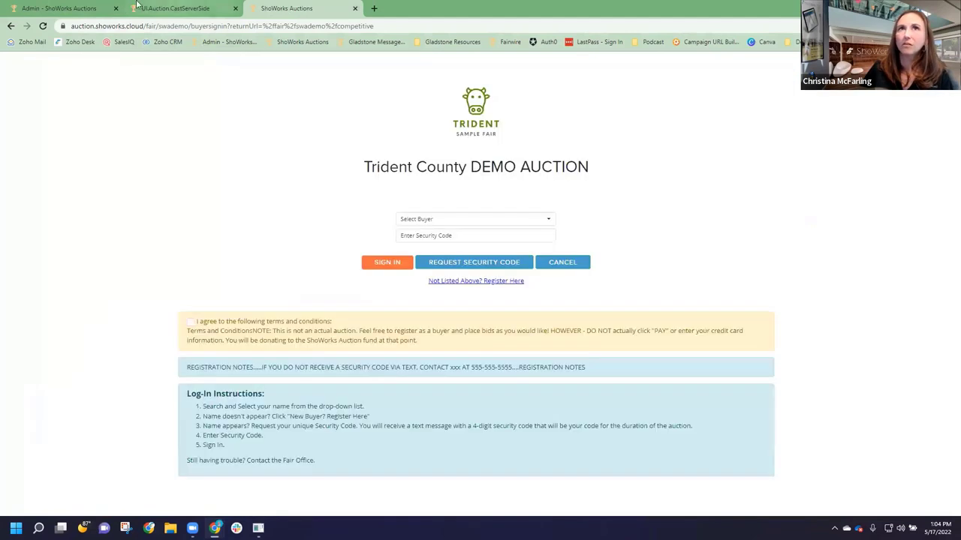
- Choose buyer Triple R Ranch (10), enter its security code, and accept the auction terms
{"action": "left_click", "coordinate": [60, 8]}
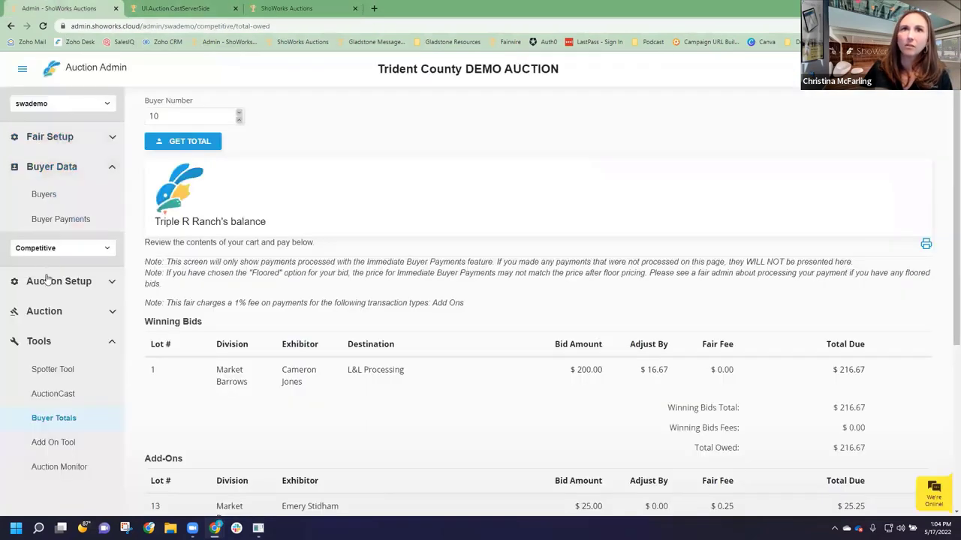
{"action": "left_click", "coordinate": [289, 8]}
{"action": "left_click", "coordinate": [428, 220]}
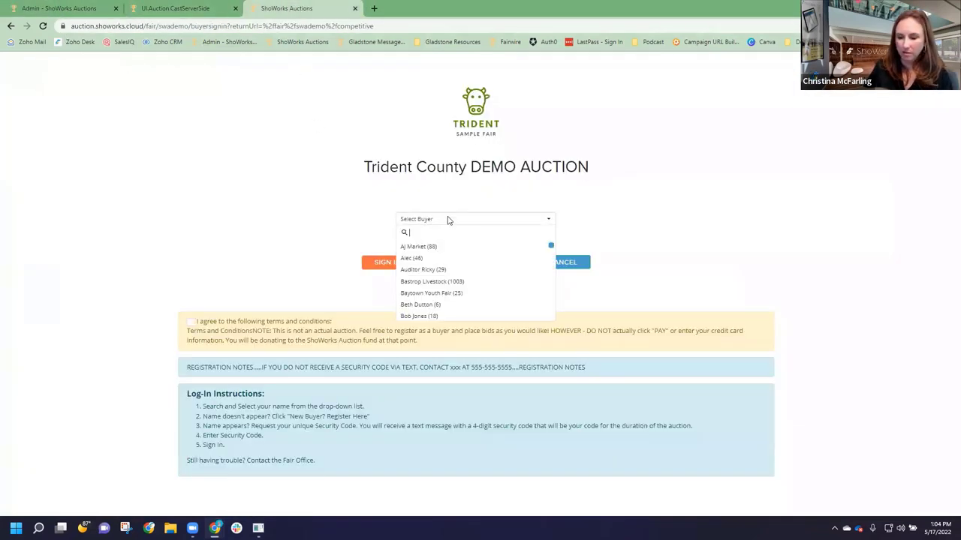
{"action": "type", "text": "trip"}
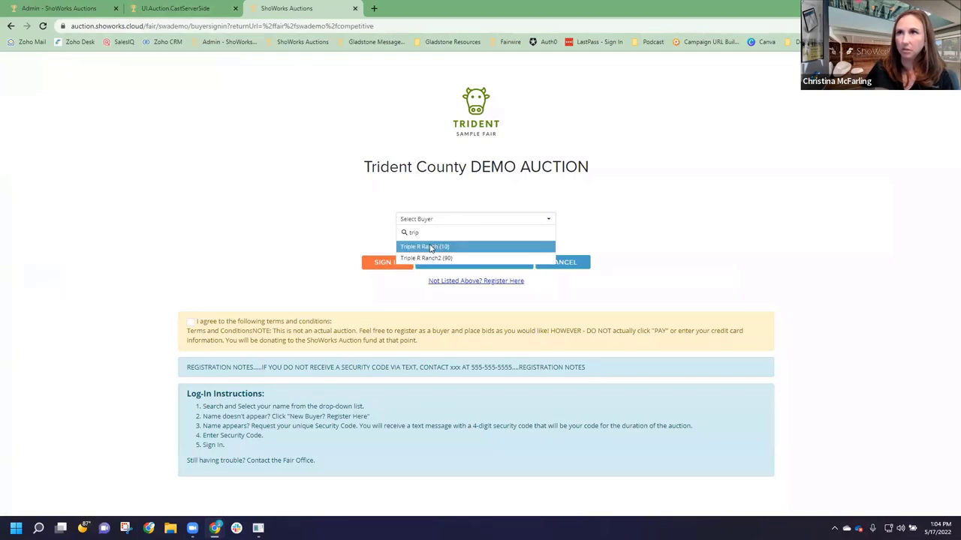
{"action": "left_click", "coordinate": [430, 248]}
{"action": "left_click", "coordinate": [451, 235]}
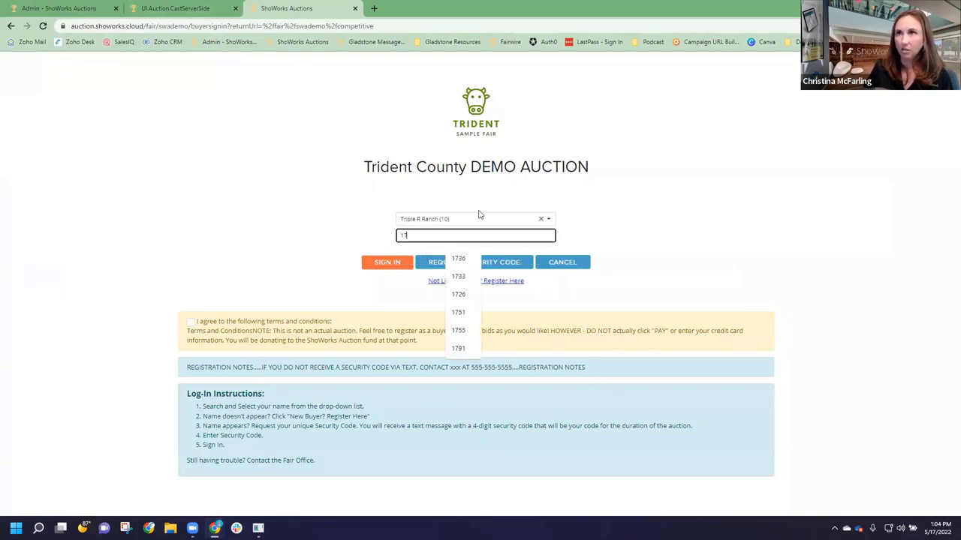
{"action": "left_click", "coordinate": [458, 258]}
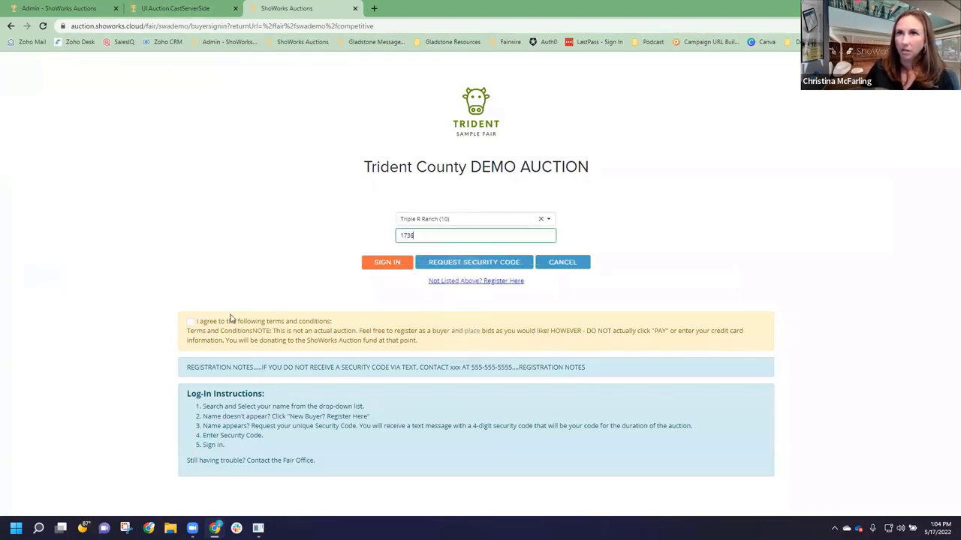
{"action": "left_click", "coordinate": [190, 322]}
- Sign in and open the checkout balance, reviewing Lot 1's 200 bid and 16.67 adjustment
{"action": "left_click", "coordinate": [391, 262]}
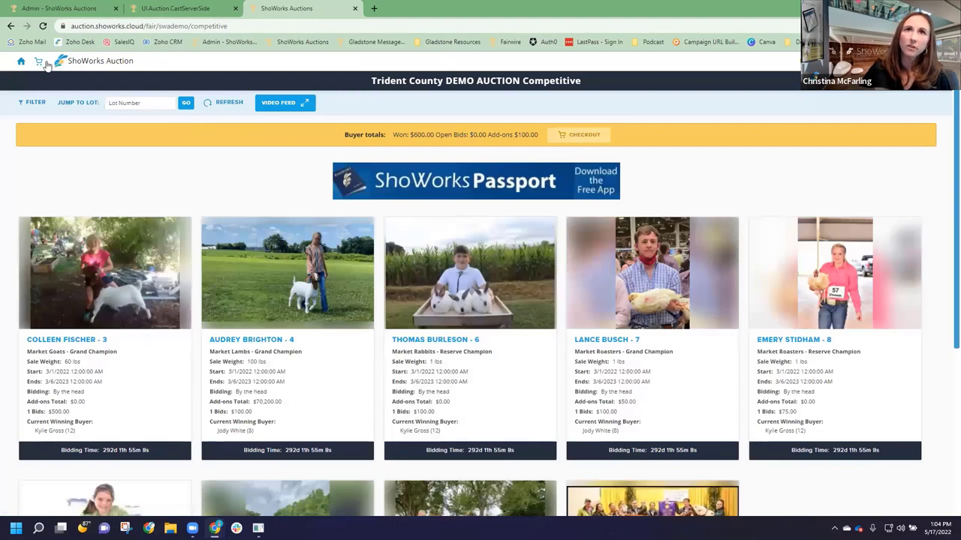
{"action": "left_click", "coordinate": [581, 137]}
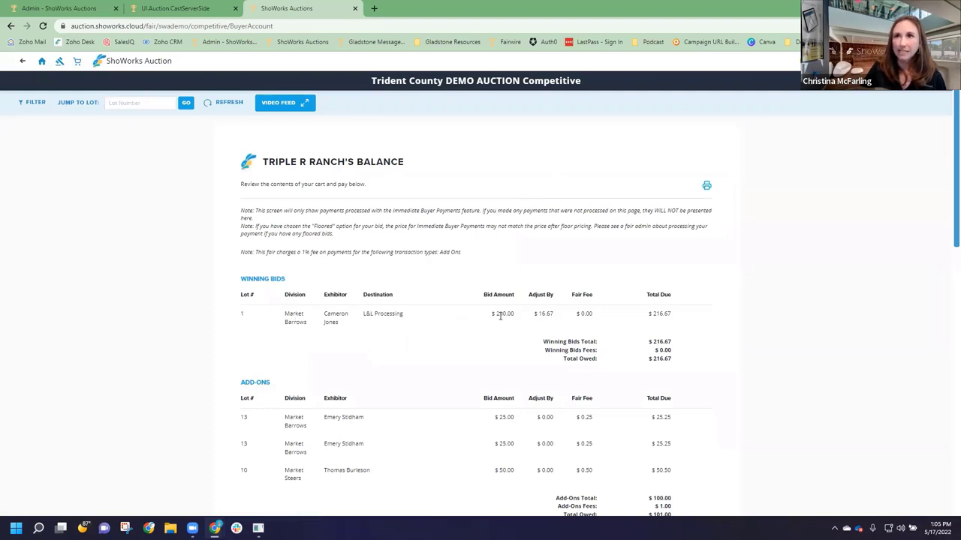
{"action": "left_click_drag", "start_coordinate": [497, 315], "coordinate": [509, 315]}
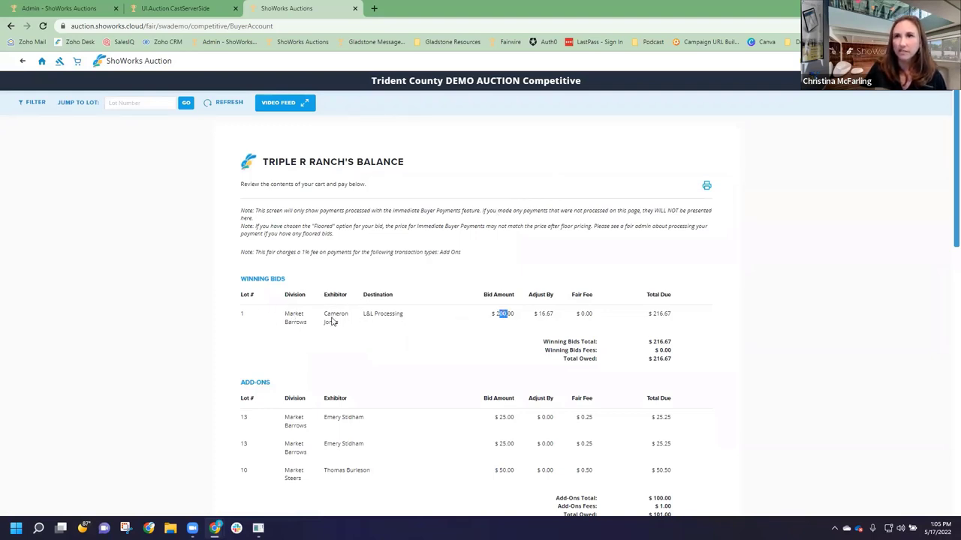
{"action": "left_click_drag", "start_coordinate": [538, 313], "coordinate": [560, 320]}
{"action": "left_click", "coordinate": [561, 321]}
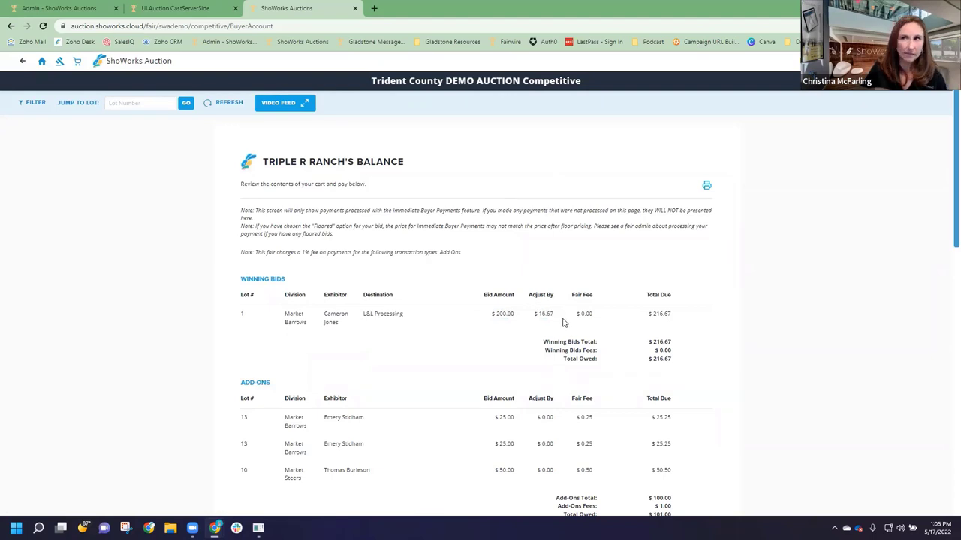
- Scroll past the winning bid fees and totals to the $328.48 due and PayPal/credit card options
{"action": "scroll", "coordinate": [561, 321], "scroll_direction": "down", "scroll_amount": 1}
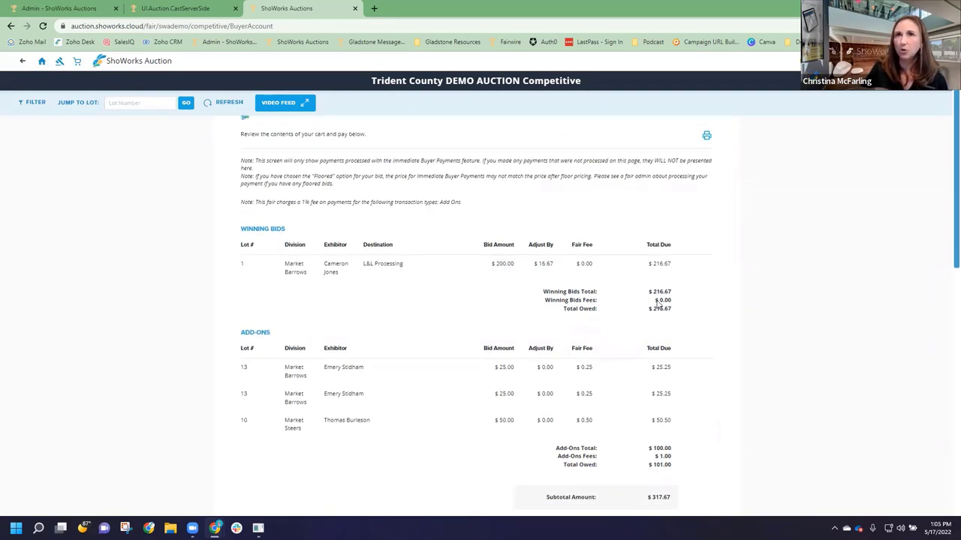
{"action": "left_click_drag", "start_coordinate": [676, 317], "coordinate": [678, 303]}
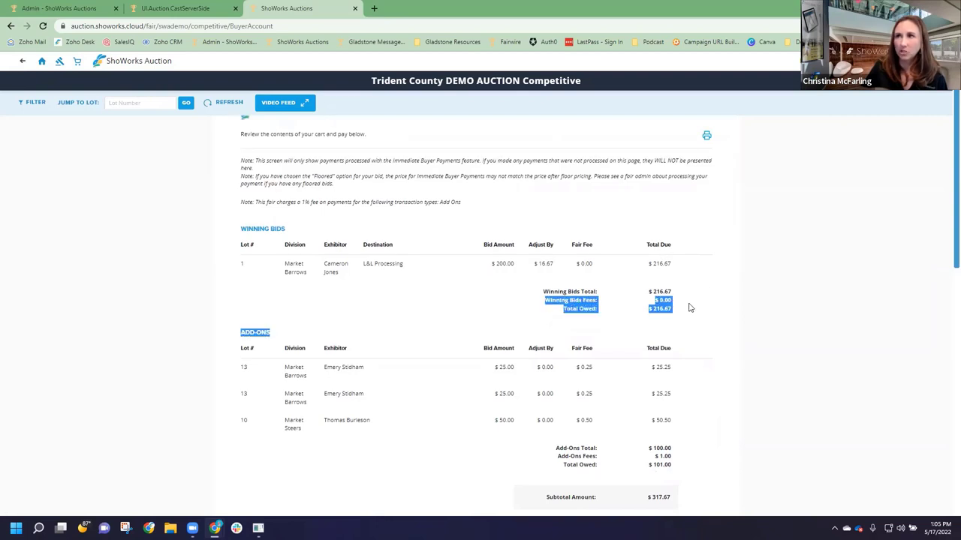
{"action": "left_click", "coordinate": [690, 307]}
{"action": "scroll", "coordinate": [644, 368], "scroll_direction": "down", "scroll_amount": 2}
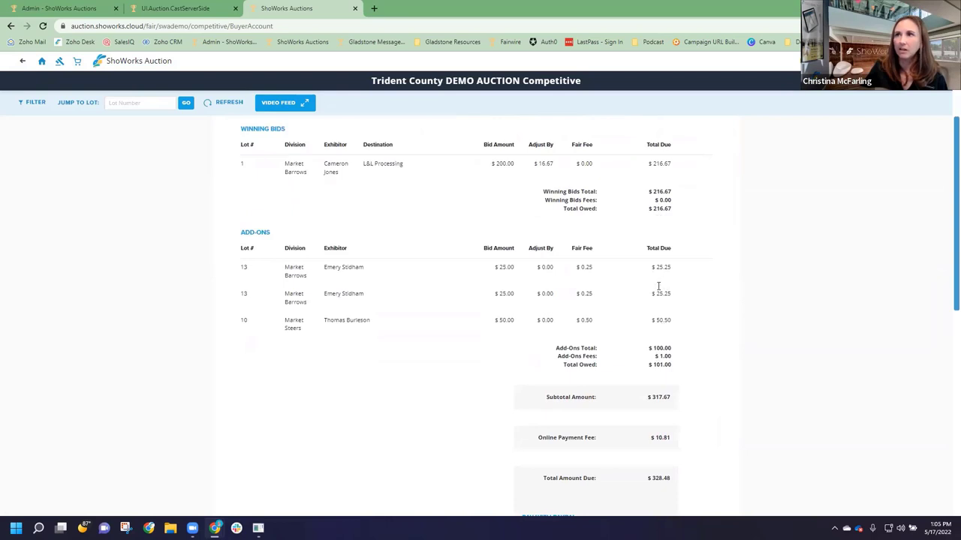
{"action": "scroll", "coordinate": [658, 345], "scroll_direction": "down", "scroll_amount": 2}
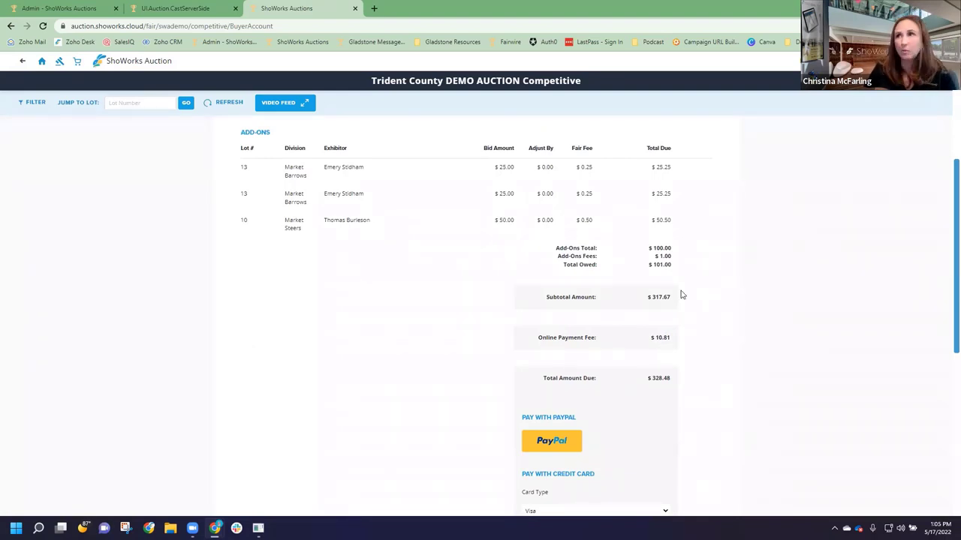
{"action": "scroll", "coordinate": [675, 315], "scroll_direction": "down", "scroll_amount": 1}
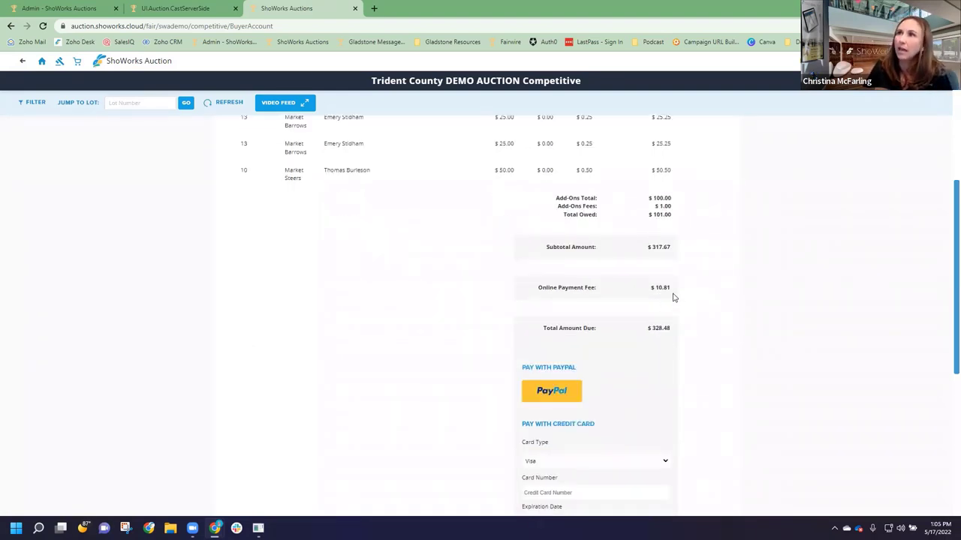
{"action": "left_click_drag", "start_coordinate": [652, 296], "coordinate": [690, 295]}
{"action": "left_click", "coordinate": [682, 353]}
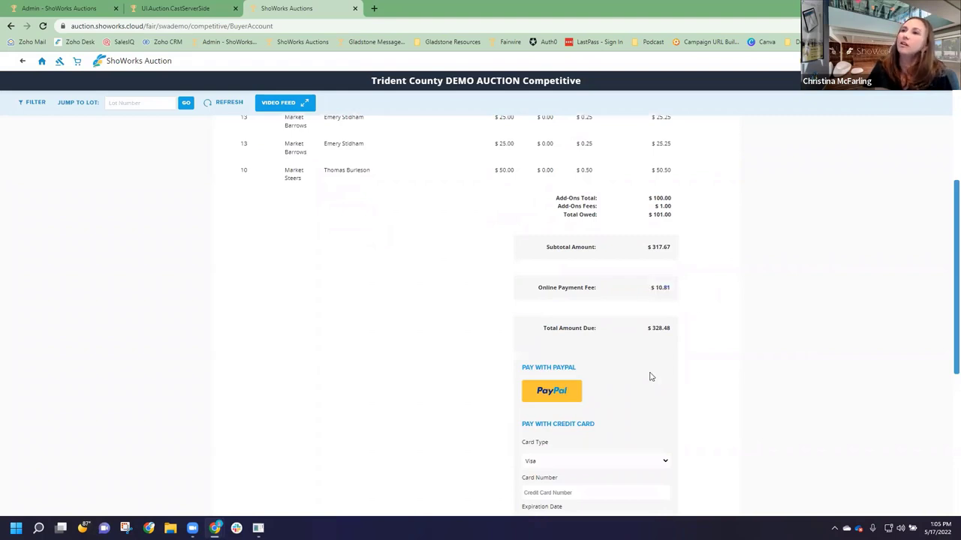
{"action": "scroll", "coordinate": [650, 378], "scroll_direction": "down", "scroll_amount": 4}
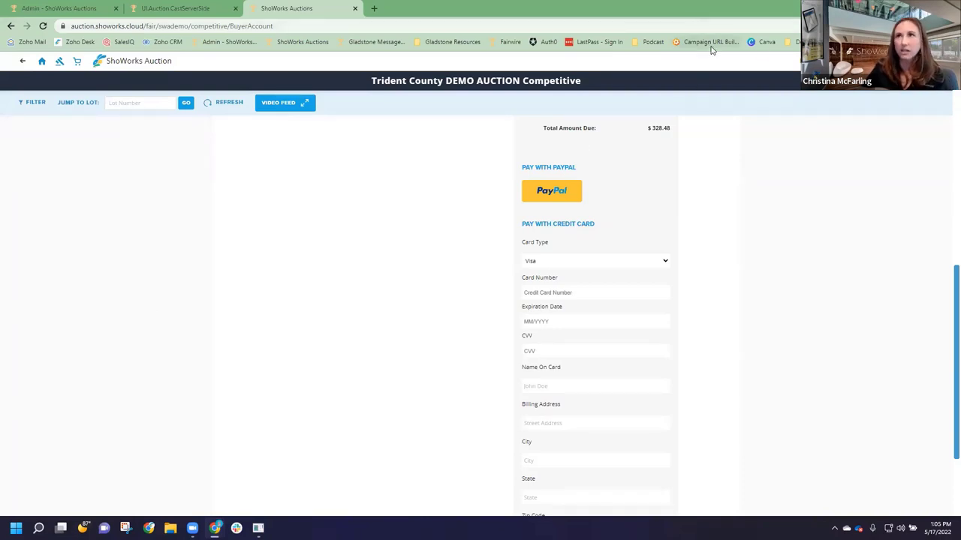
- Return to the Zoom Audience Window showing the 'What to Consider....' slide
{"action": "key", "text": "super+Tab"}
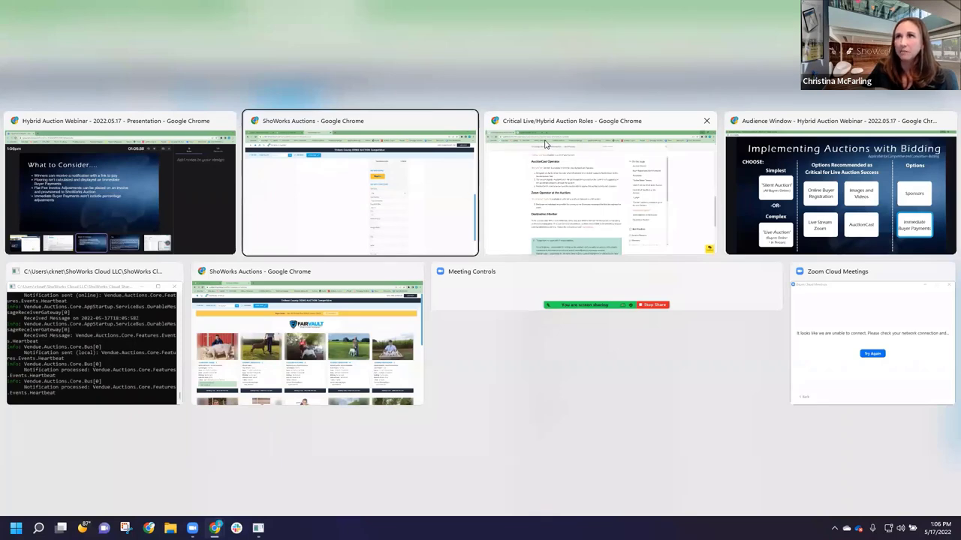
{"action": "left_click", "coordinate": [798, 170]}
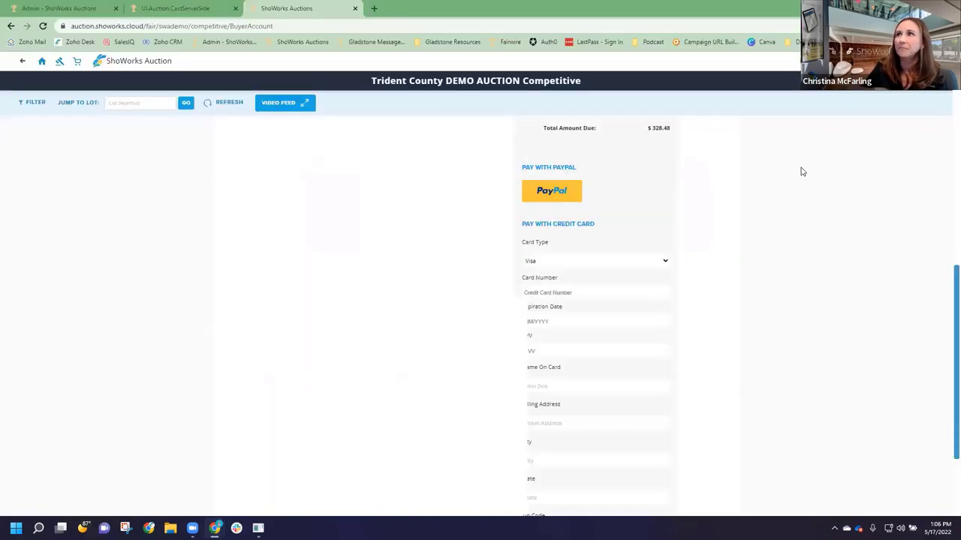
{"action": "left_click", "coordinate": [519, 139]}
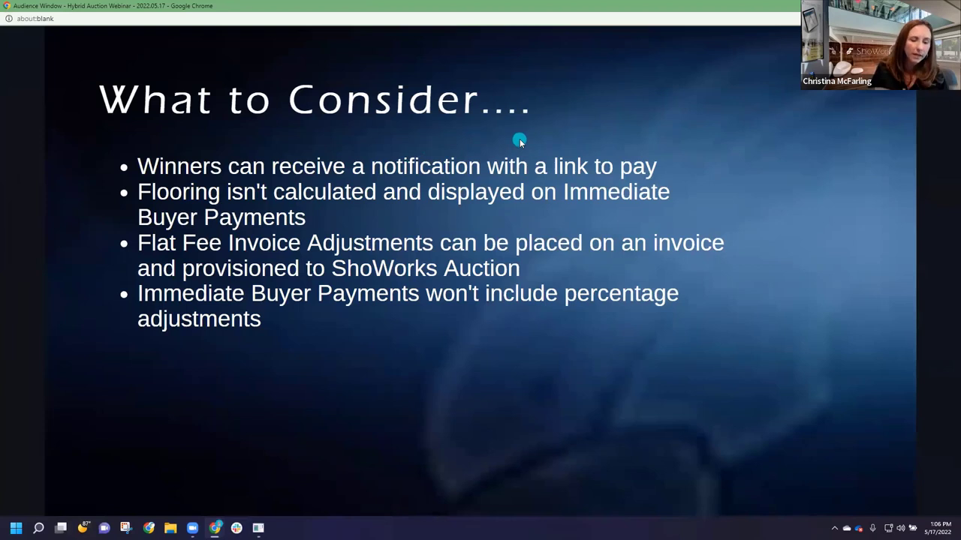